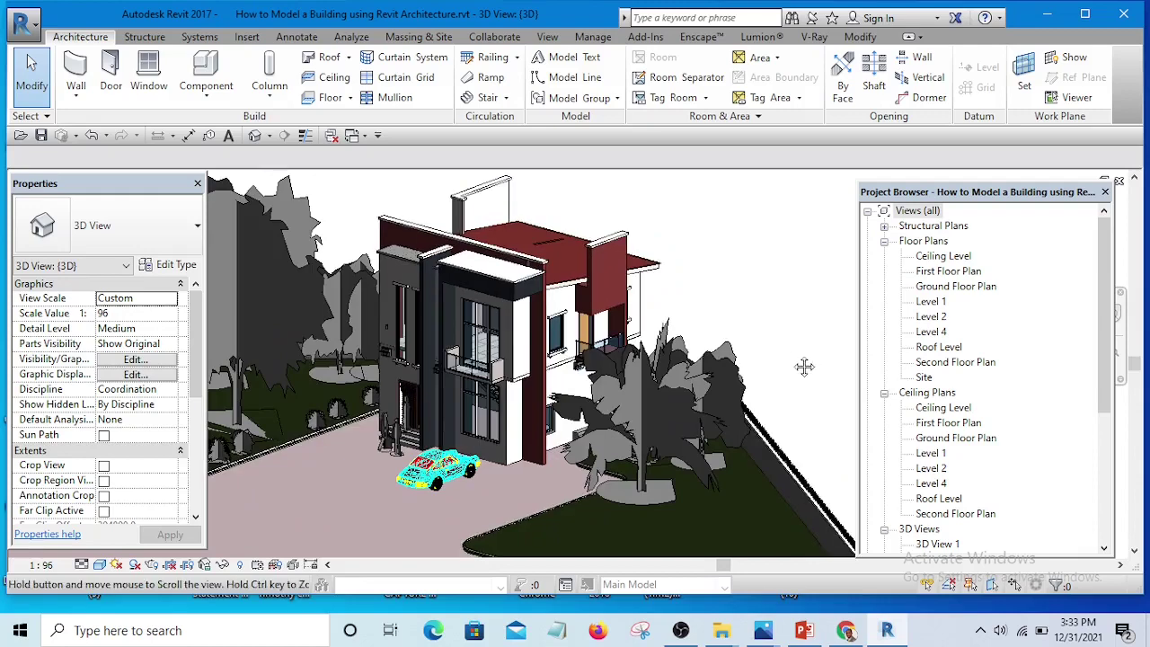
Orbit the 3D model to view the house from several angles.
{"action": "middle_click_drag", "start_coordinate": [803, 366], "coordinate": [784, 380], "text": "shift"}
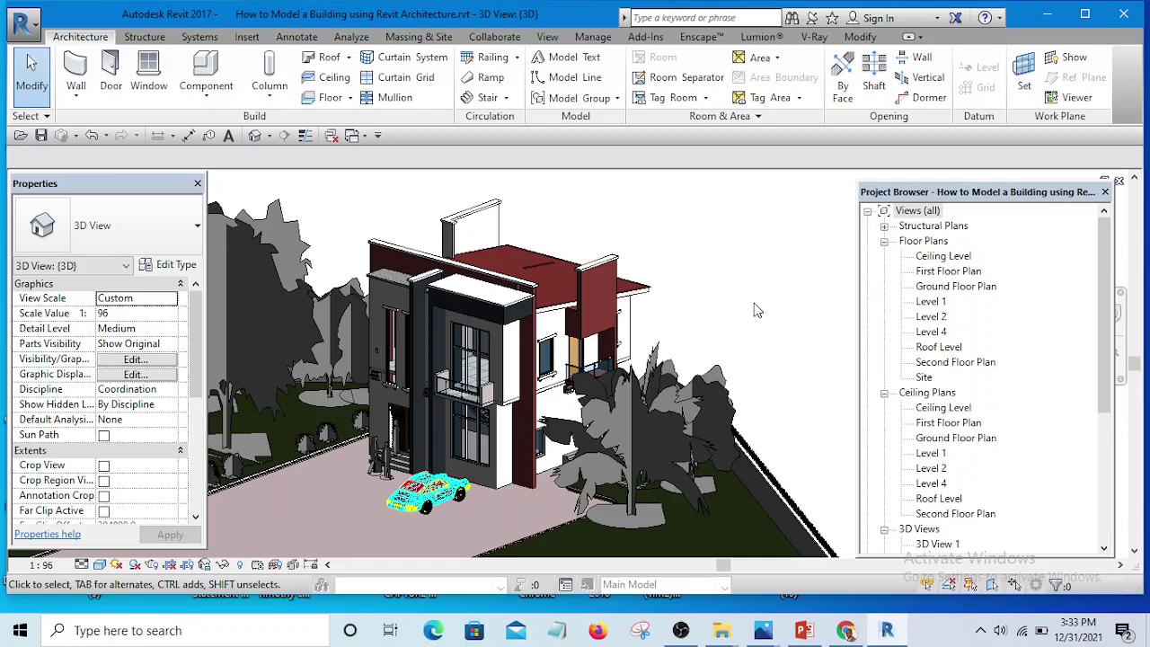
{"action": "mouse_move", "coordinate": [750, 322]}
{"action": "middle_mouse_down", "text": "shift"}
{"action": "mouse_move", "coordinate": [754, 336]}
{"action": "mouse_move", "coordinate": [788, 329]}
{"action": "mouse_move", "coordinate": [726, 328]}
{"action": "mouse_move", "coordinate": [772, 316]}
{"action": "middle_mouse_up", "text": "shift"}
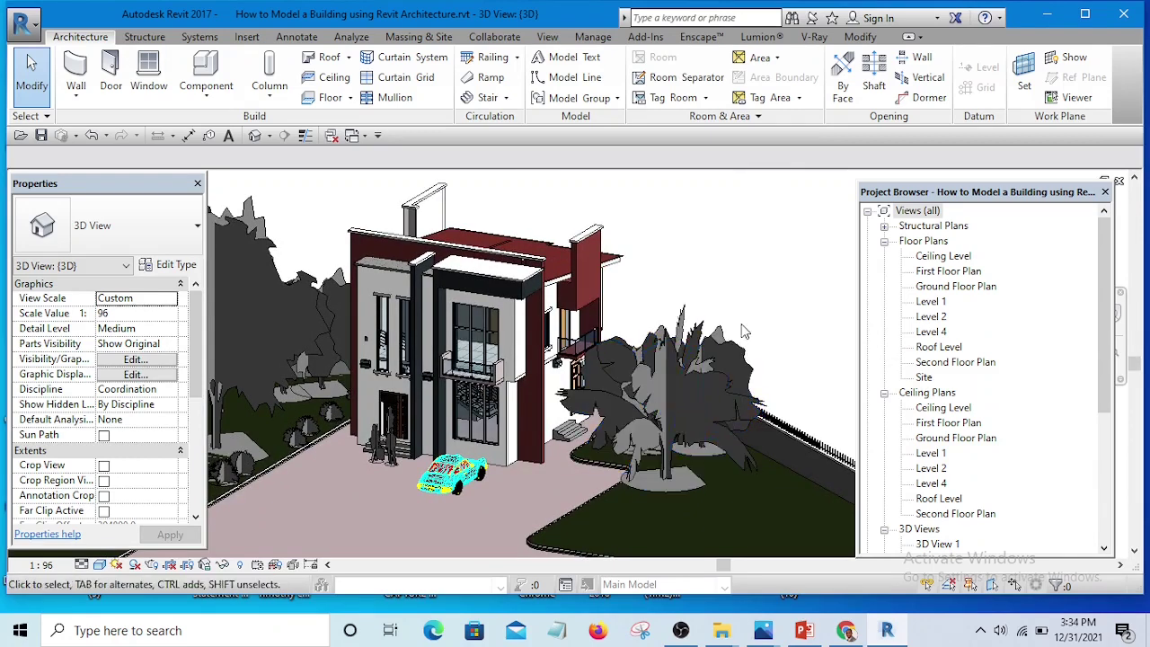
{"action": "mouse_move", "coordinate": [737, 341]}
{"action": "middle_mouse_down", "text": "shift"}
{"action": "mouse_move", "coordinate": [749, 333]}
{"action": "mouse_move", "coordinate": [726, 327]}
{"action": "mouse_move", "coordinate": [736, 343]}
{"action": "mouse_move", "coordinate": [700, 314]}
{"action": "mouse_move", "coordinate": [749, 316]}
{"action": "mouse_move", "coordinate": [705, 346]}
{"action": "middle_mouse_up", "text": "shift"}
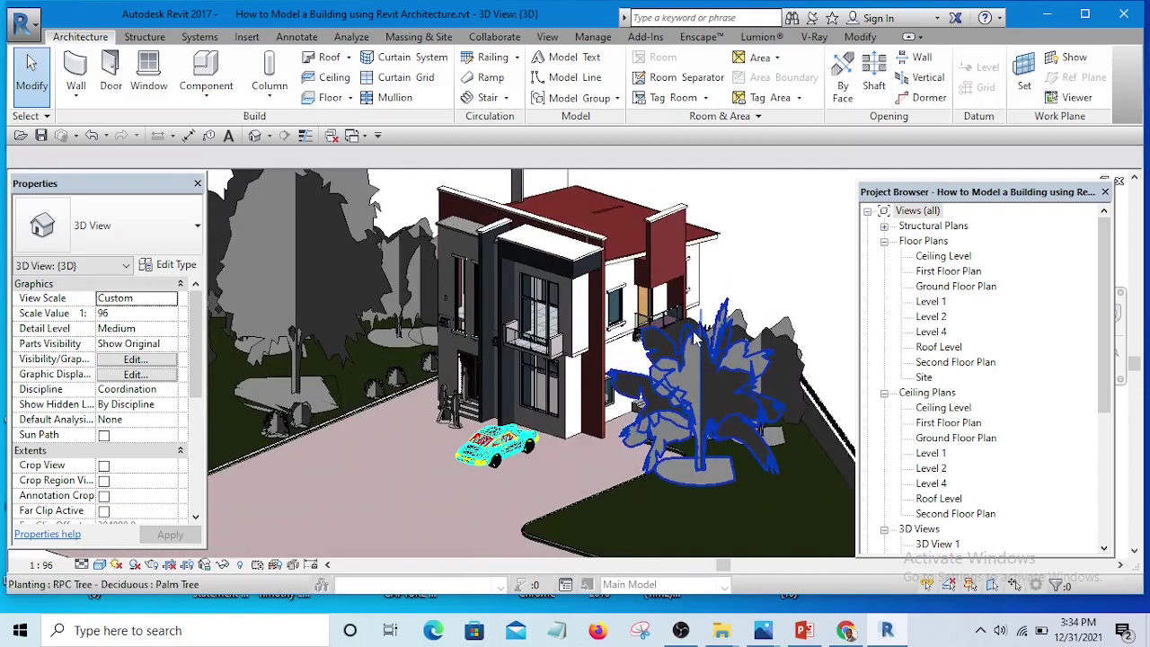
Go from the Site plan to the Ground Floor Plan and zoom in on the house, trees and car.
{"action": "double_click", "coordinate": [924, 377]}
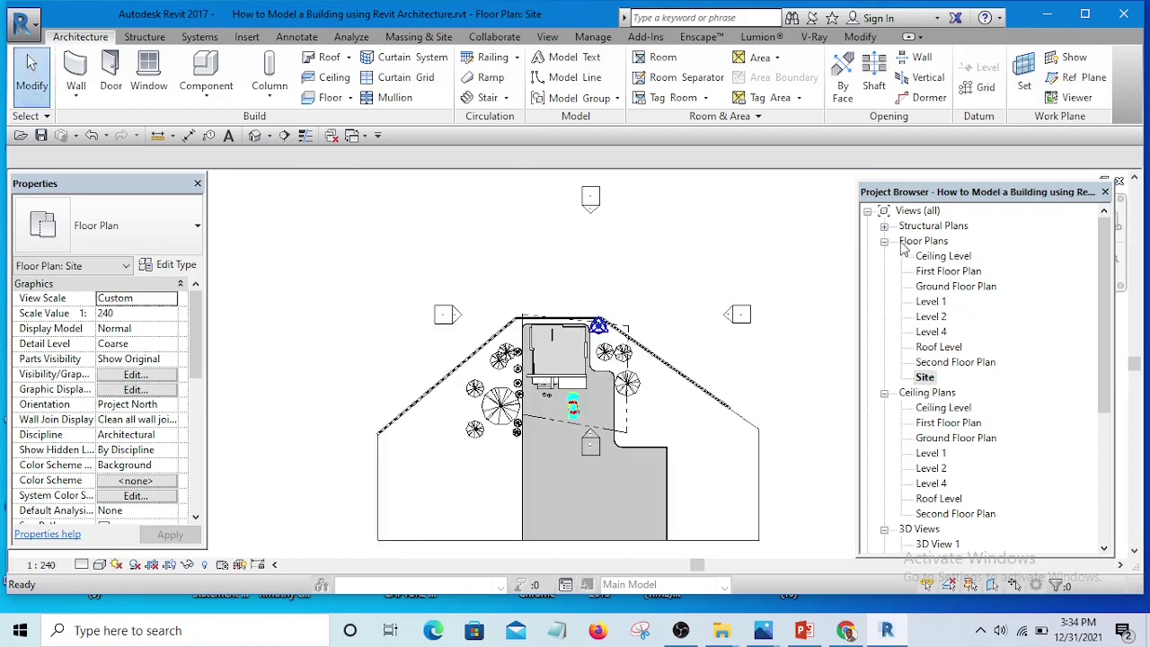
{"action": "double_click", "coordinate": [936, 288]}
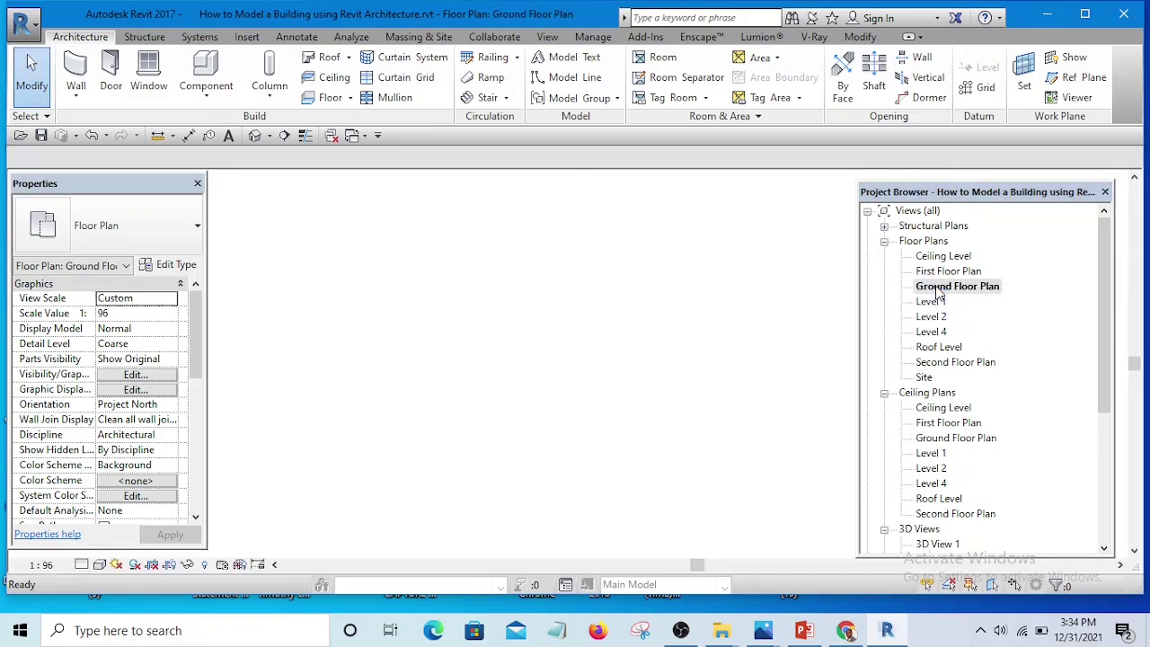
{"action": "scroll", "coordinate": [765, 431], "scroll_direction": "up", "scroll_amount": 2}
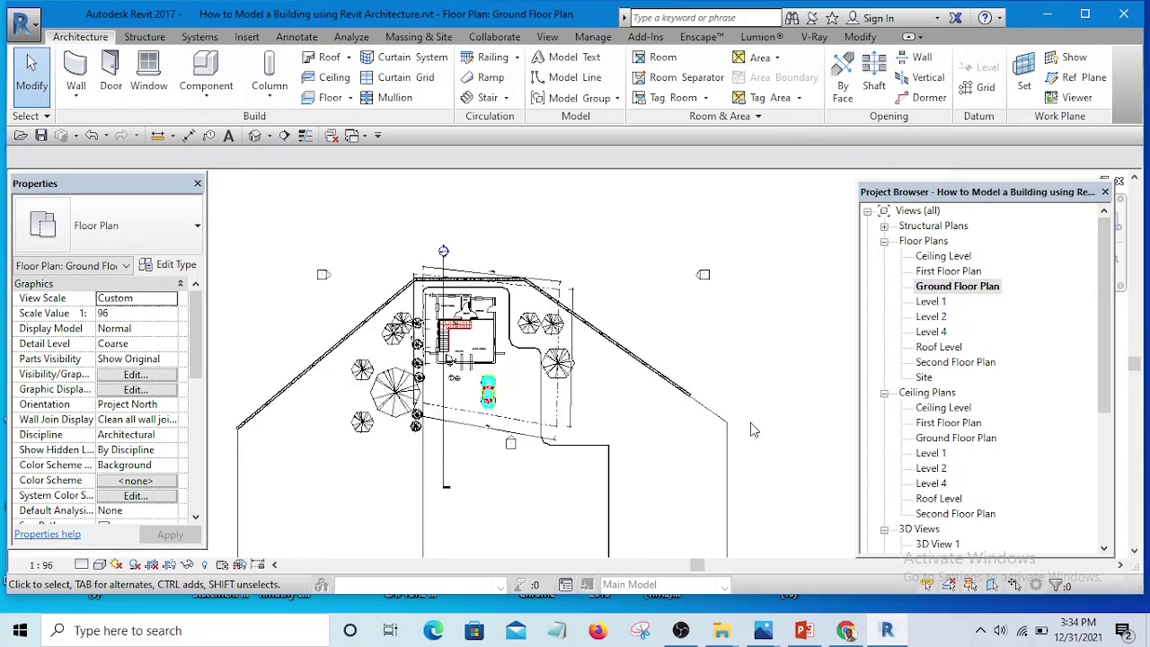
{"action": "scroll", "coordinate": [742, 374], "scroll_direction": "up", "scroll_amount": 3}
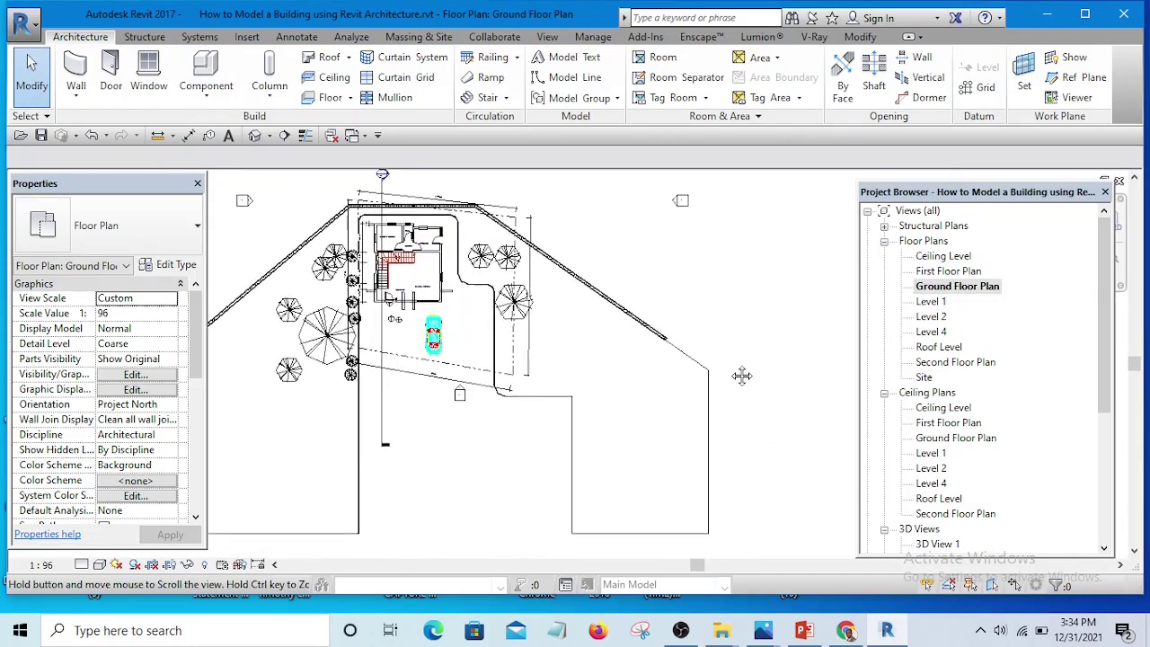
{"action": "left_click", "coordinate": [547, 37]}
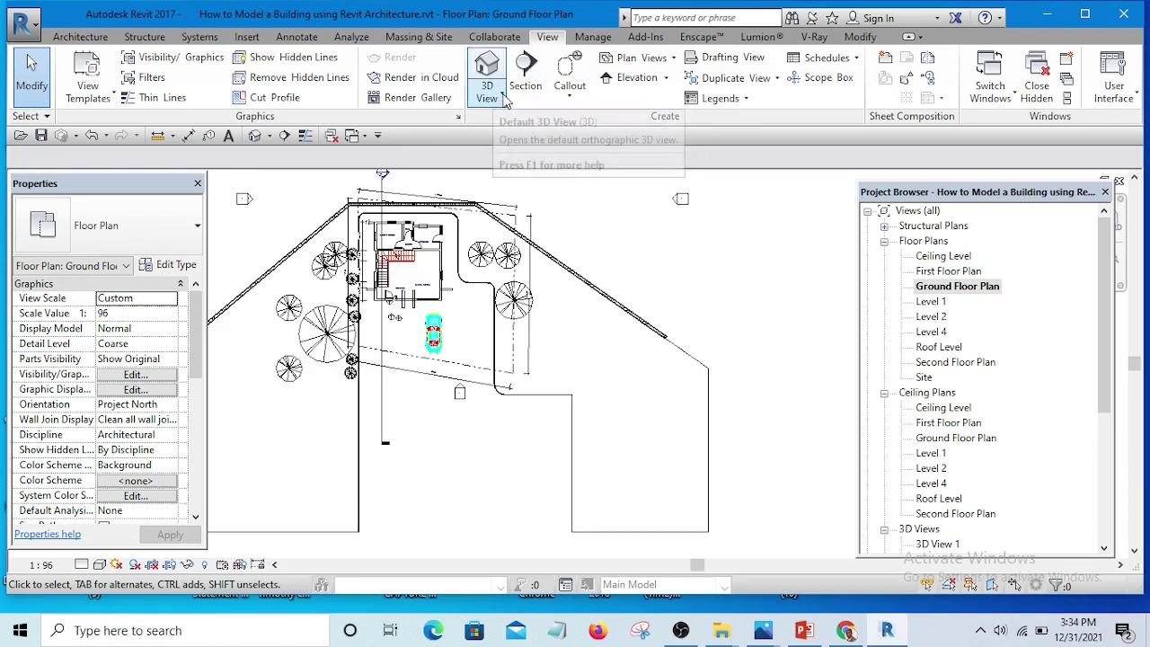
Place a perspective camera with its eye at the driveway corner, aimed at the house.
{"action": "left_click", "coordinate": [504, 97]}
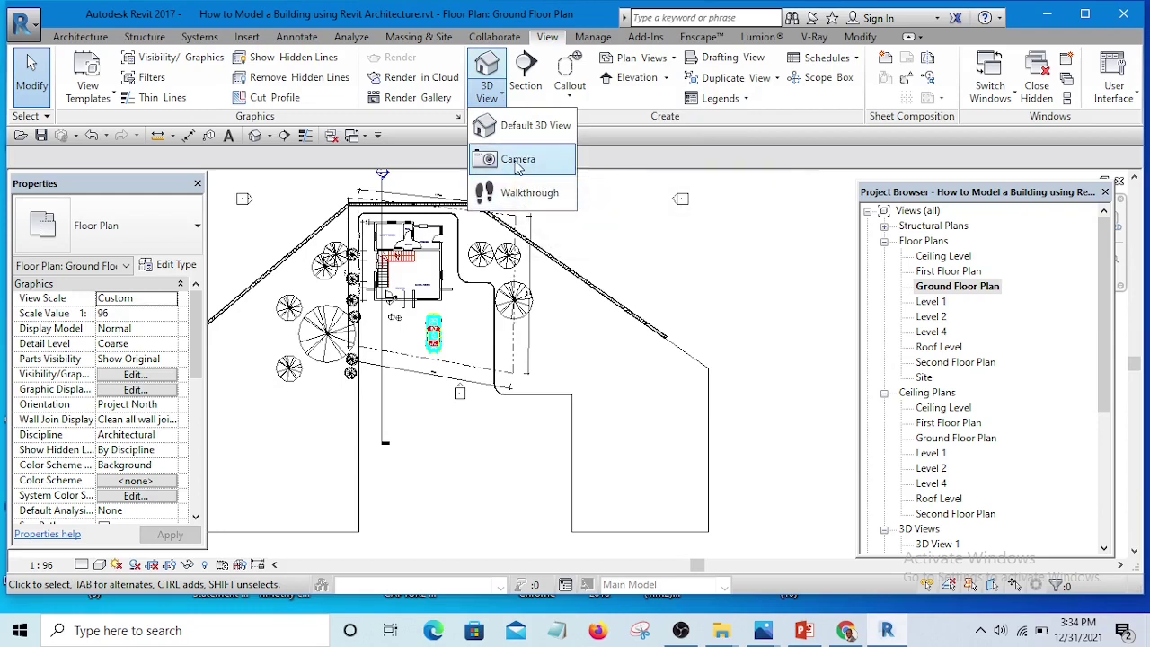
{"action": "left_click", "coordinate": [503, 159]}
{"action": "scroll", "coordinate": [708, 302], "scroll_direction": "down", "scroll_amount": 2}
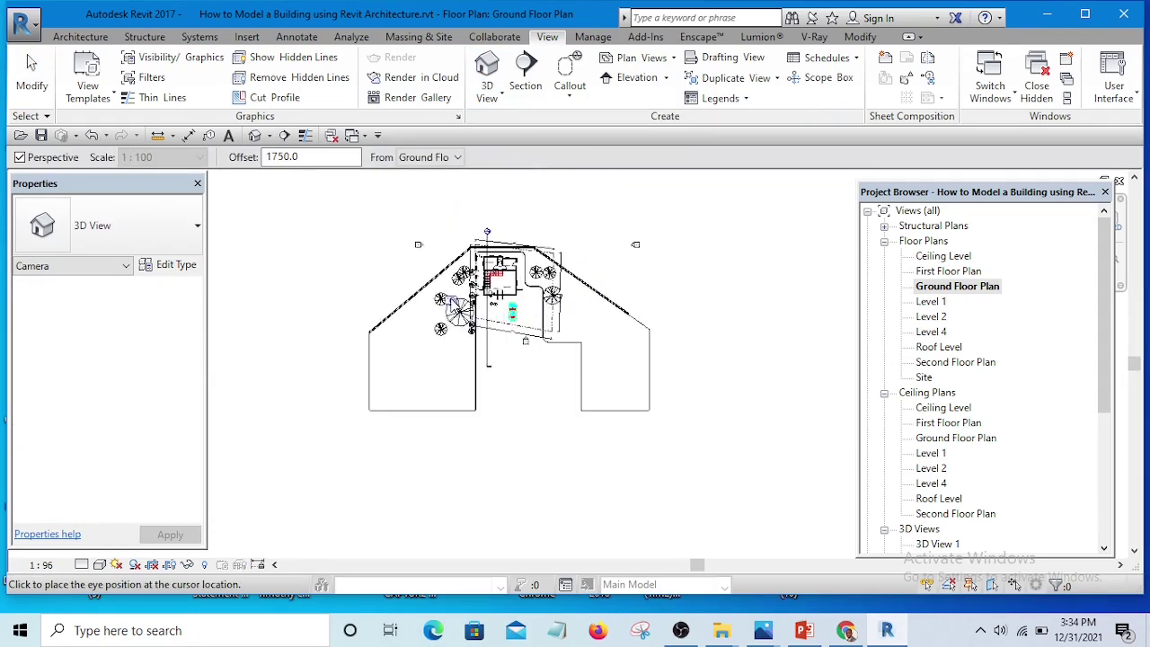
{"action": "scroll", "coordinate": [493, 266], "scroll_direction": "up", "scroll_amount": 2}
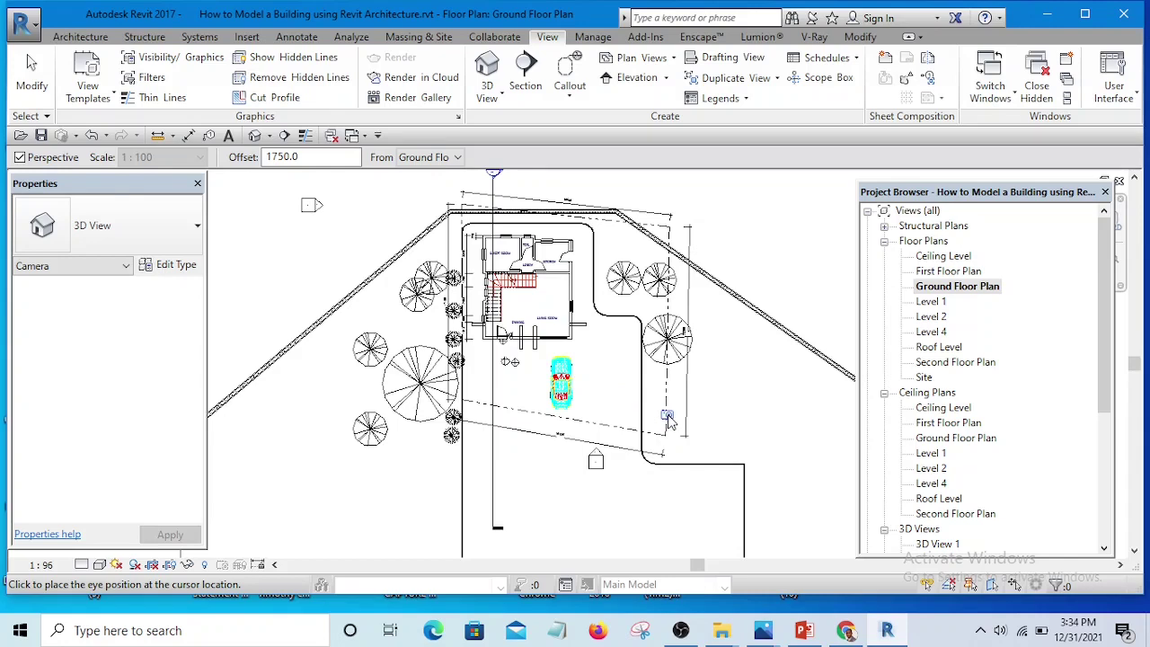
{"action": "middle_click_drag", "start_coordinate": [738, 479], "coordinate": [687, 422]}
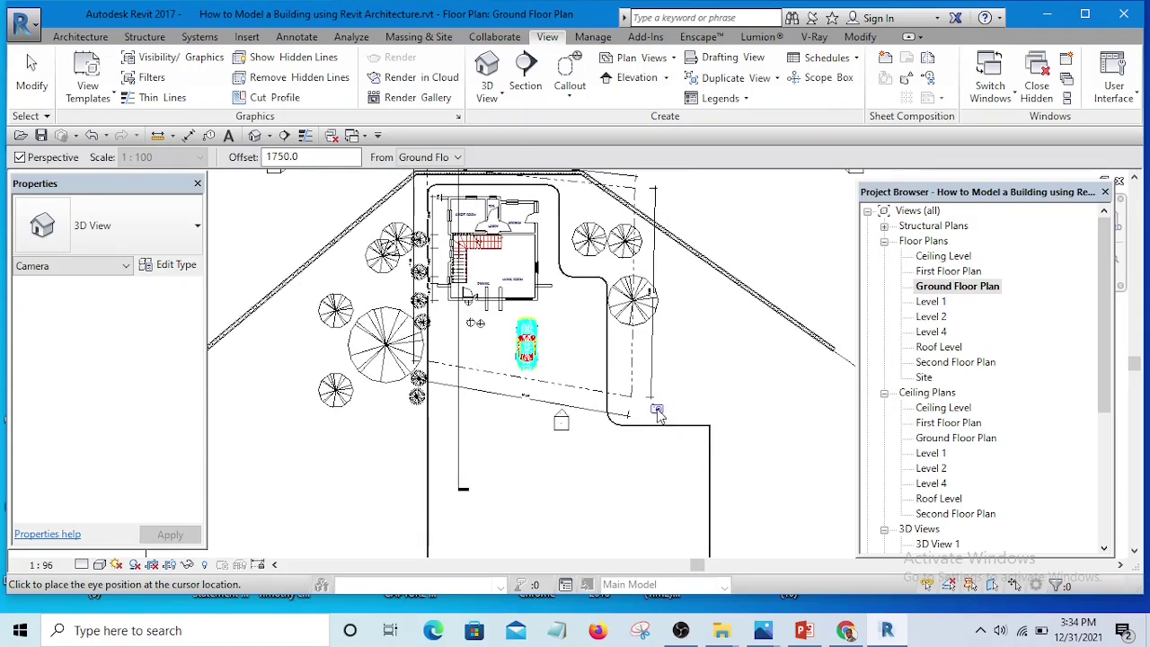
{"action": "left_click", "coordinate": [659, 418]}
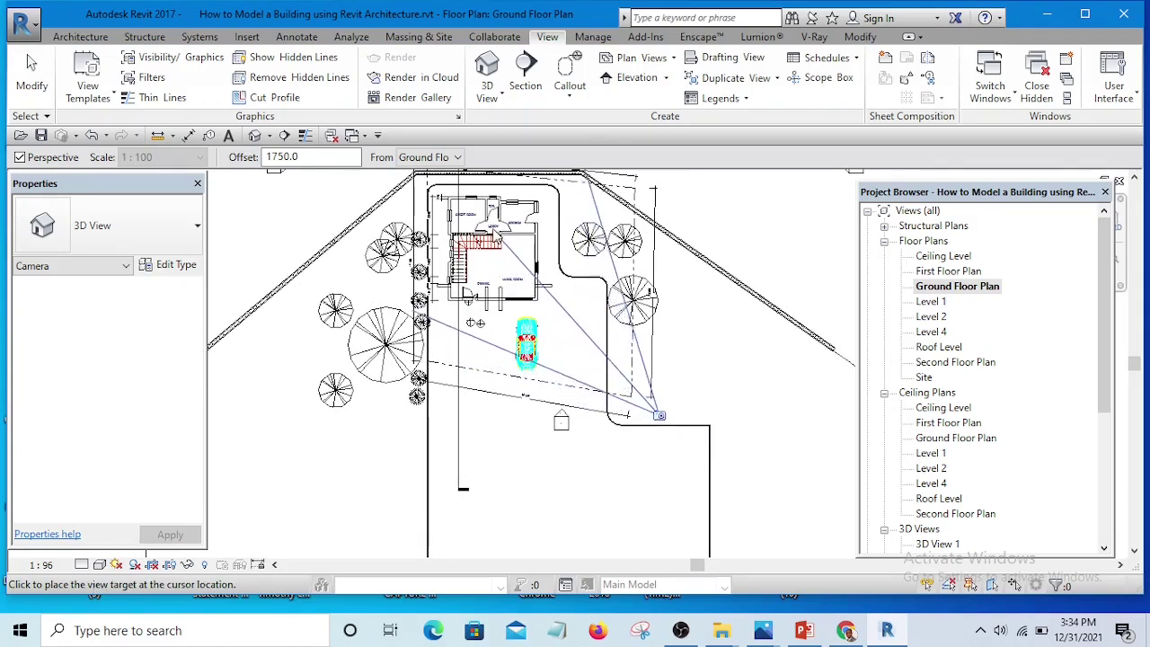
{"action": "middle_click_drag", "start_coordinate": [437, 193], "coordinate": [468, 274]}
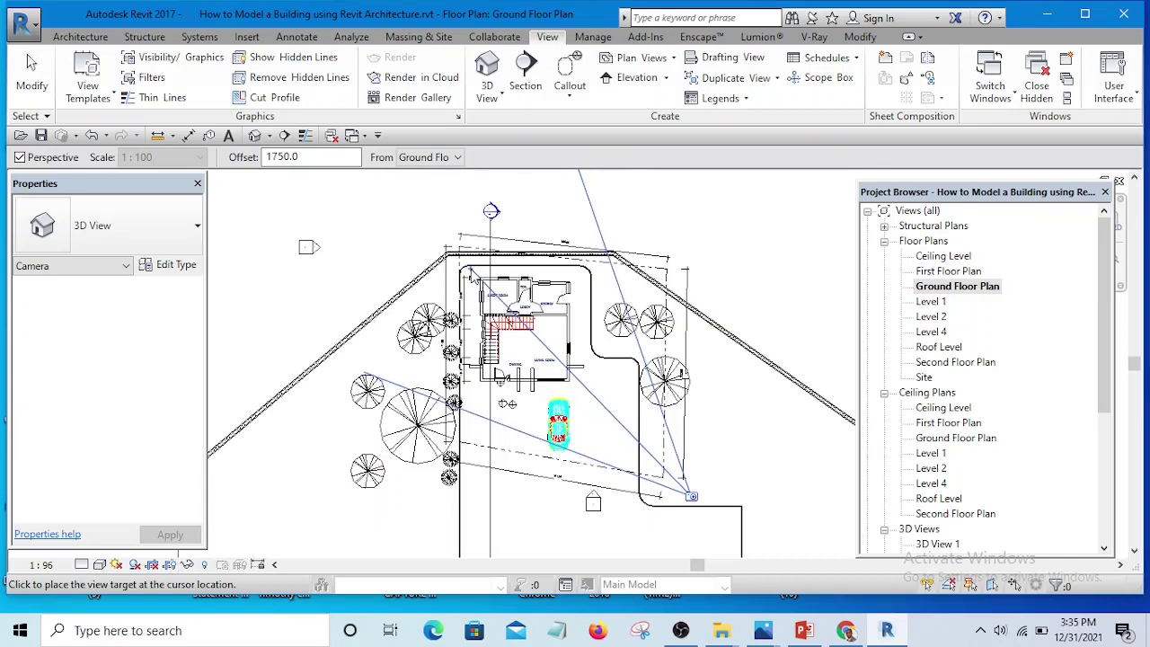
{"action": "left_click", "coordinate": [471, 270]}
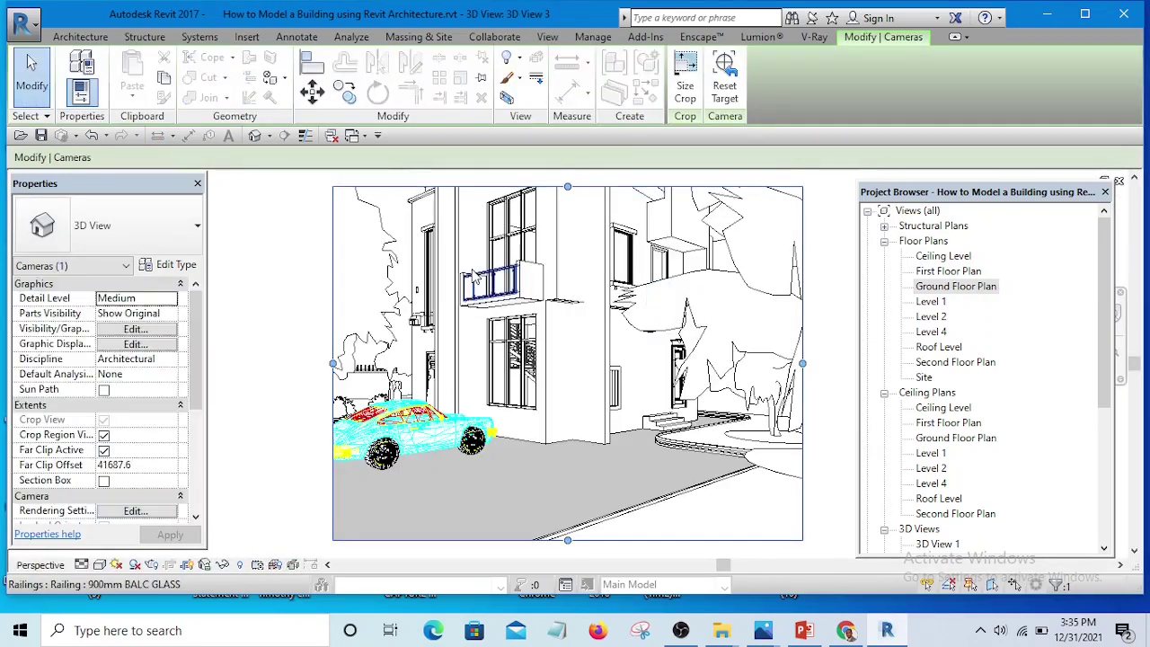
Raise the crop's top edge, widen it right and left, and trim the bottom edge around the house and car.
{"action": "scroll", "coordinate": [467, 387], "scroll_direction": "down", "scroll_amount": 3}
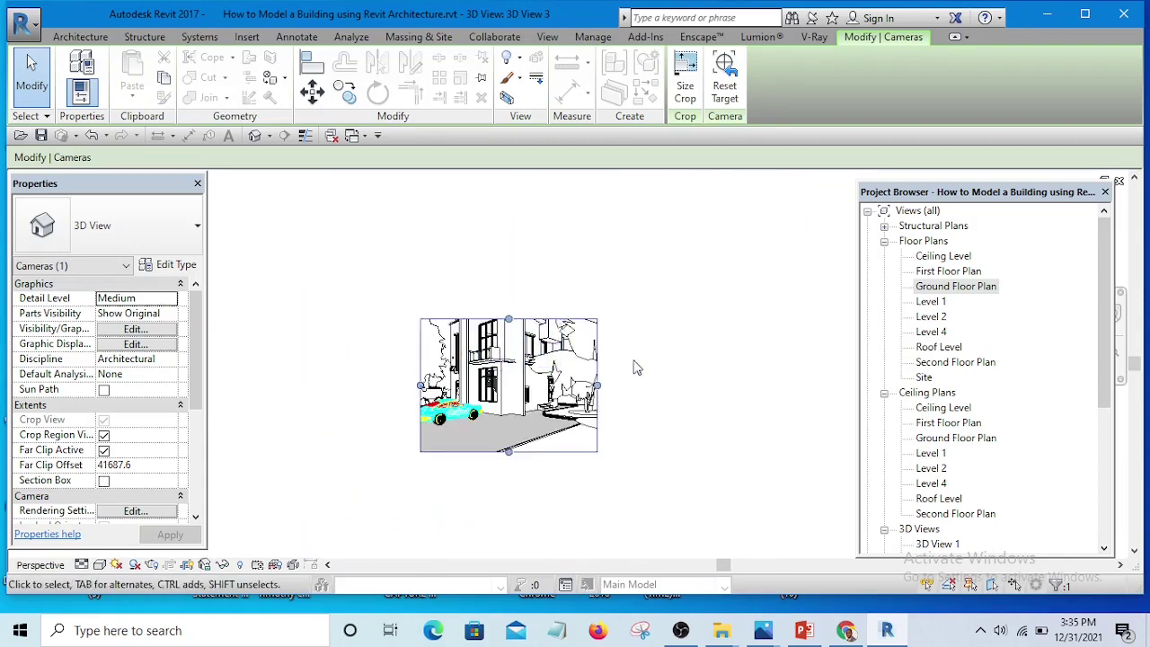
{"action": "scroll", "coordinate": [593, 422], "scroll_direction": "up", "scroll_amount": 1}
{"action": "middle_click_drag", "start_coordinate": [593, 422], "coordinate": [662, 436]}
{"action": "scroll", "coordinate": [662, 437], "scroll_direction": "up", "scroll_amount": 1}
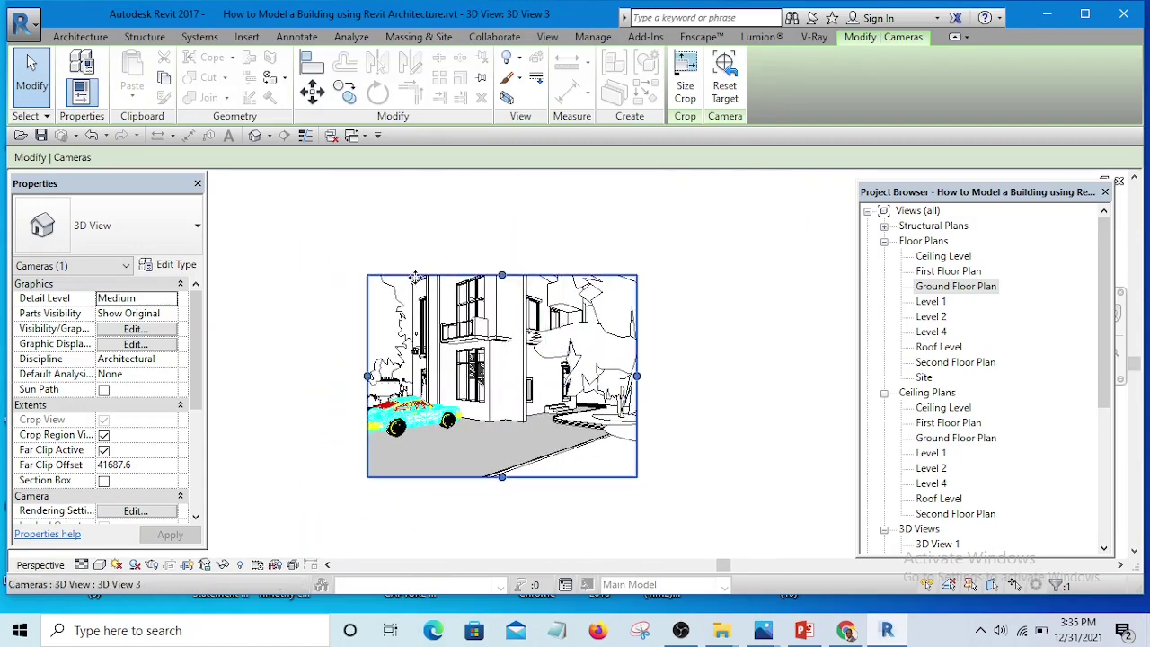
{"action": "left_click_drag", "start_coordinate": [499, 275], "coordinate": [501, 215]}
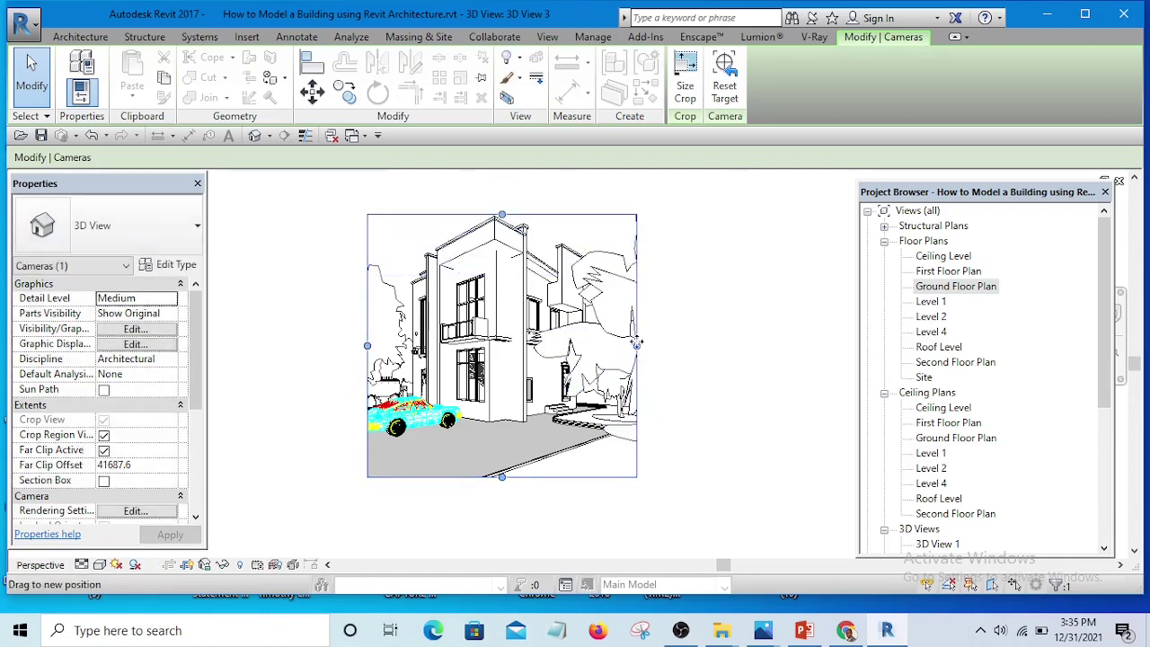
{"action": "left_click_drag", "start_coordinate": [636, 345], "coordinate": [668, 348]}
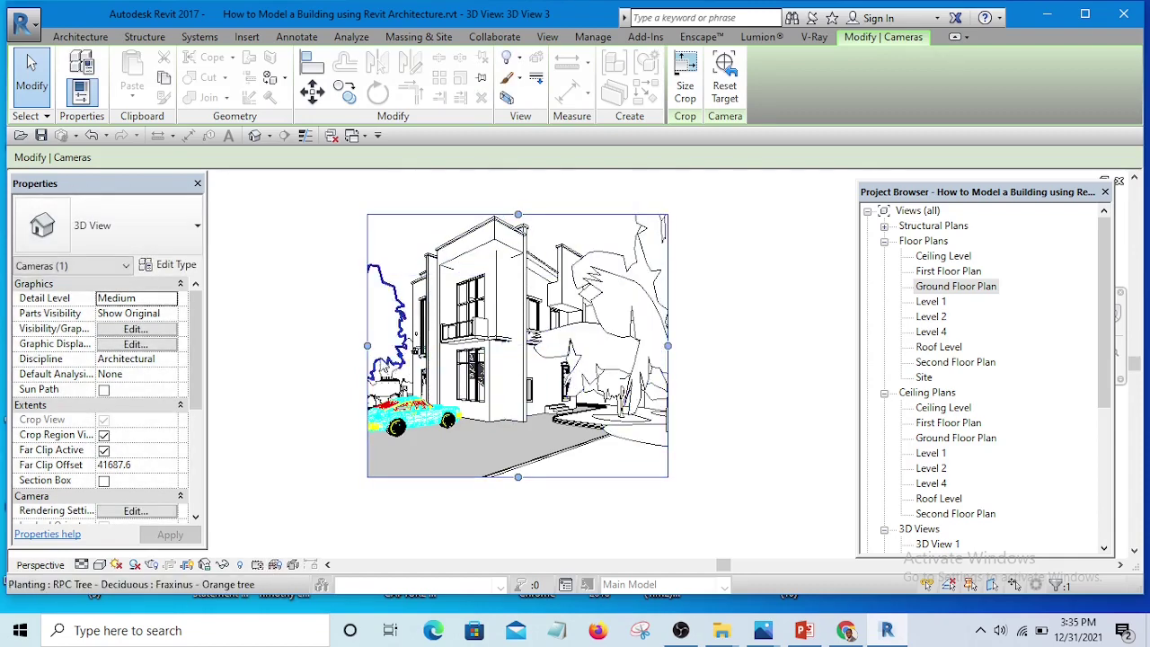
{"action": "left_click_drag", "start_coordinate": [368, 345], "coordinate": [357, 344]}
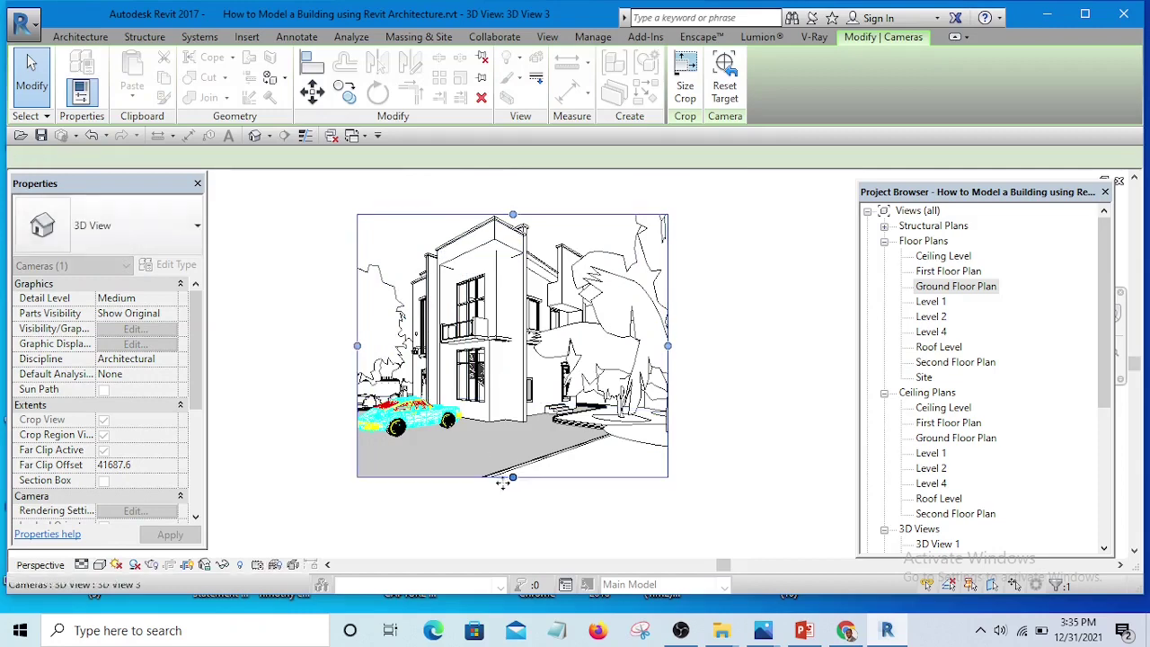
{"action": "left_click_drag", "start_coordinate": [513, 476], "coordinate": [514, 453]}
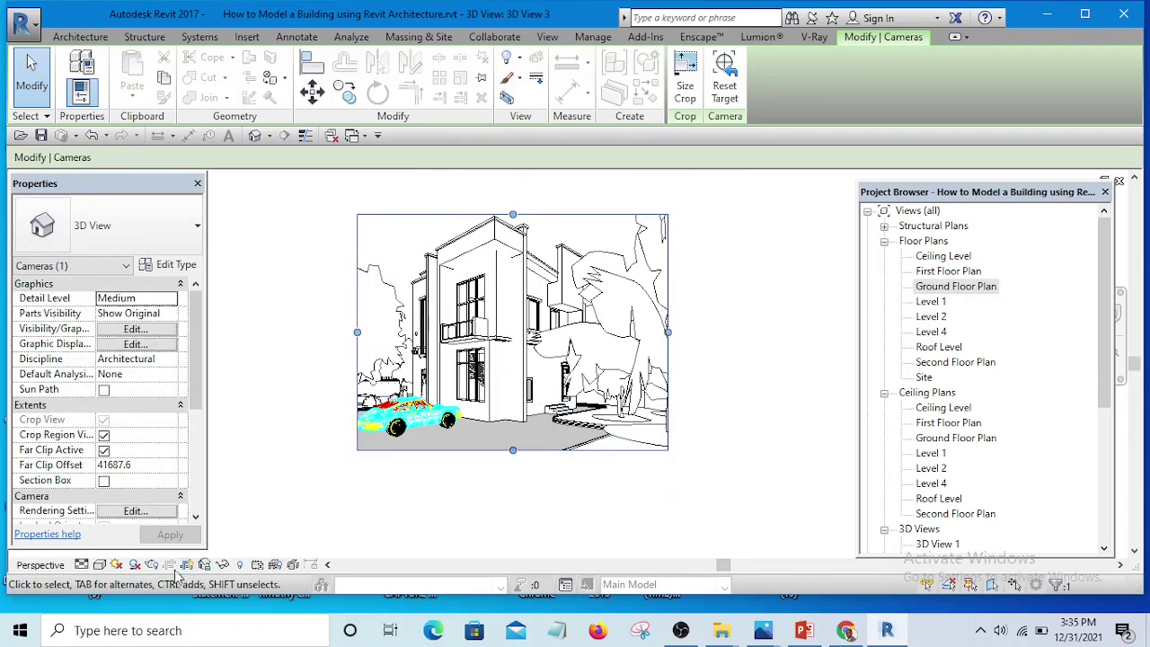
Switch the camera view to Shaded style and orbit it toward the house corner.
{"action": "left_click", "coordinate": [99, 564]}
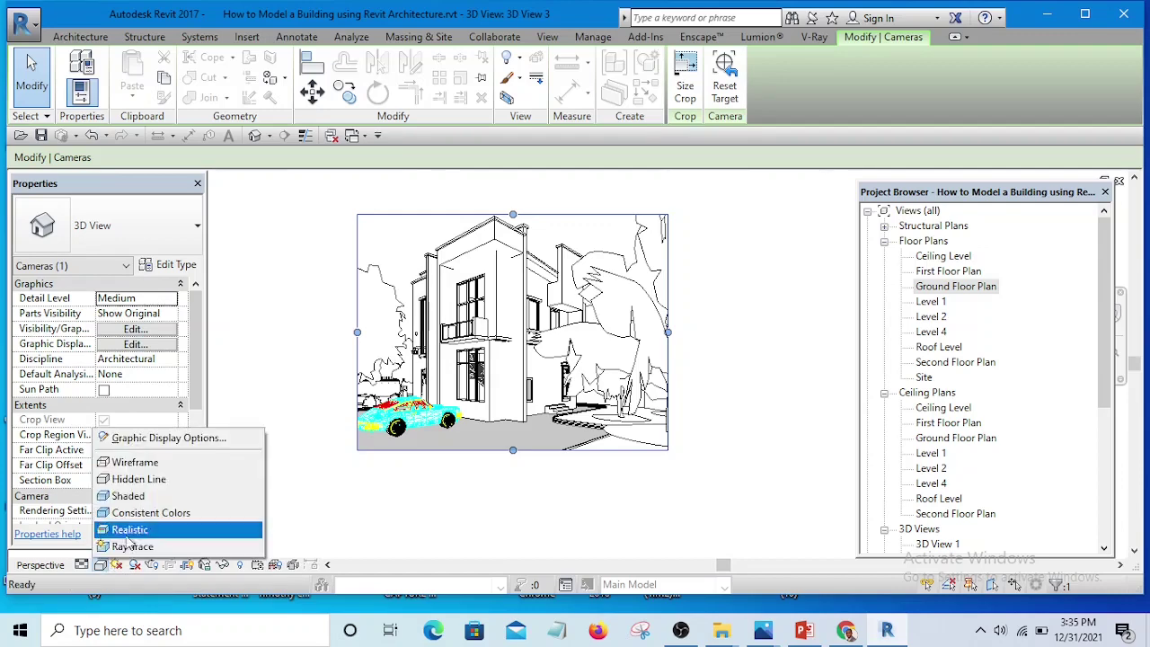
{"action": "left_click", "coordinate": [129, 497]}
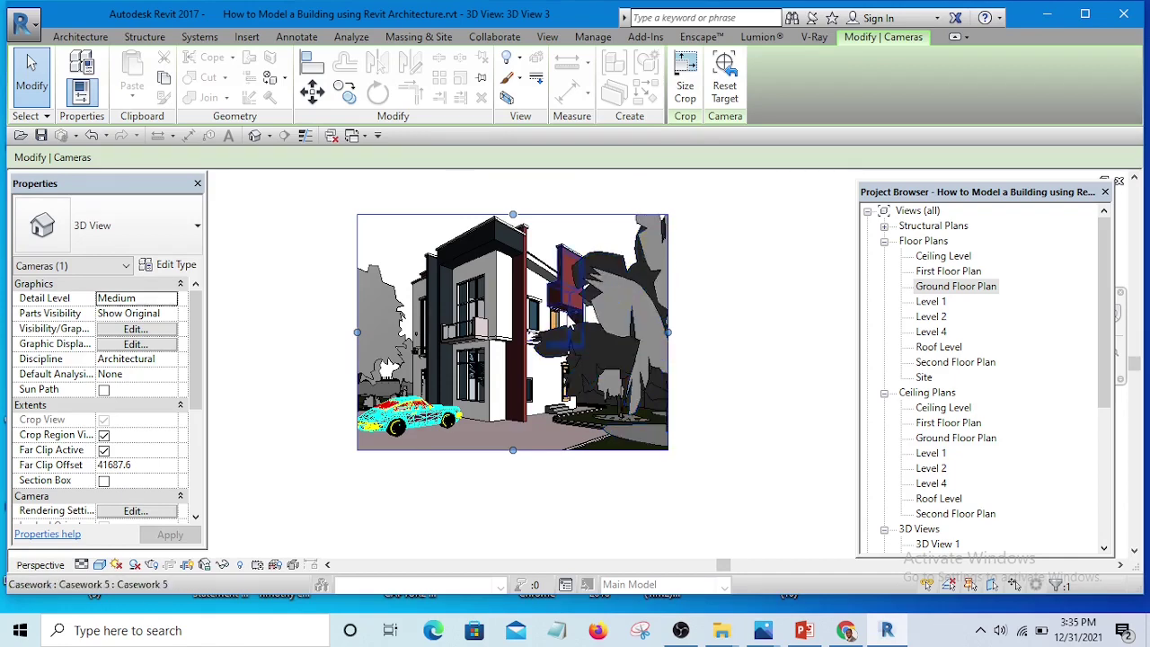
{"action": "mouse_move", "coordinate": [570, 337]}
{"action": "middle_mouse_down", "text": "shift"}
{"action": "mouse_move", "coordinate": [590, 392]}
{"action": "mouse_move", "coordinate": [576, 466]}
{"action": "middle_mouse_up", "text": "shift"}
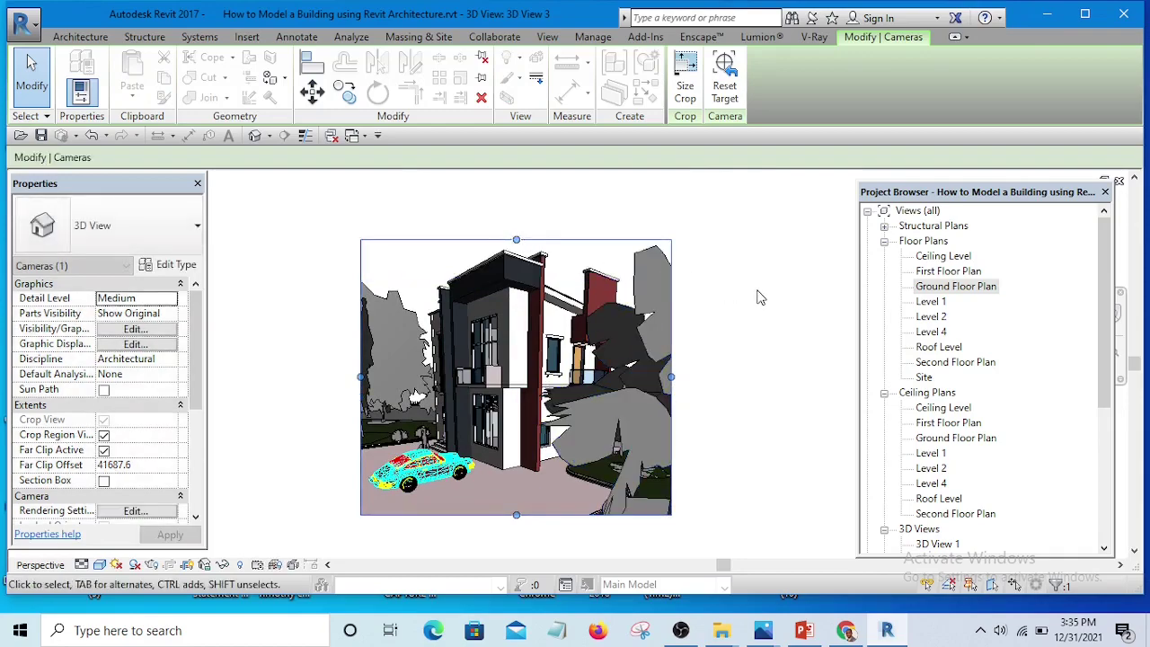
{"action": "key", "text": "Escape"}
Orbit the camera to a steeper angle on the house corner, with the car in front and trees inside the crop.
{"action": "mouse_move", "coordinate": [568, 356]}
{"action": "middle_mouse_down", "text": "shift"}
{"action": "mouse_move", "coordinate": [610, 437]}
{"action": "mouse_move", "coordinate": [637, 434]}
{"action": "mouse_move", "coordinate": [596, 350]}
{"action": "mouse_move", "coordinate": [599, 307]}
{"action": "mouse_move", "coordinate": [616, 317]}
{"action": "mouse_move", "coordinate": [572, 333]}
{"action": "mouse_move", "coordinate": [591, 299]}
{"action": "middle_mouse_up", "text": "shift"}
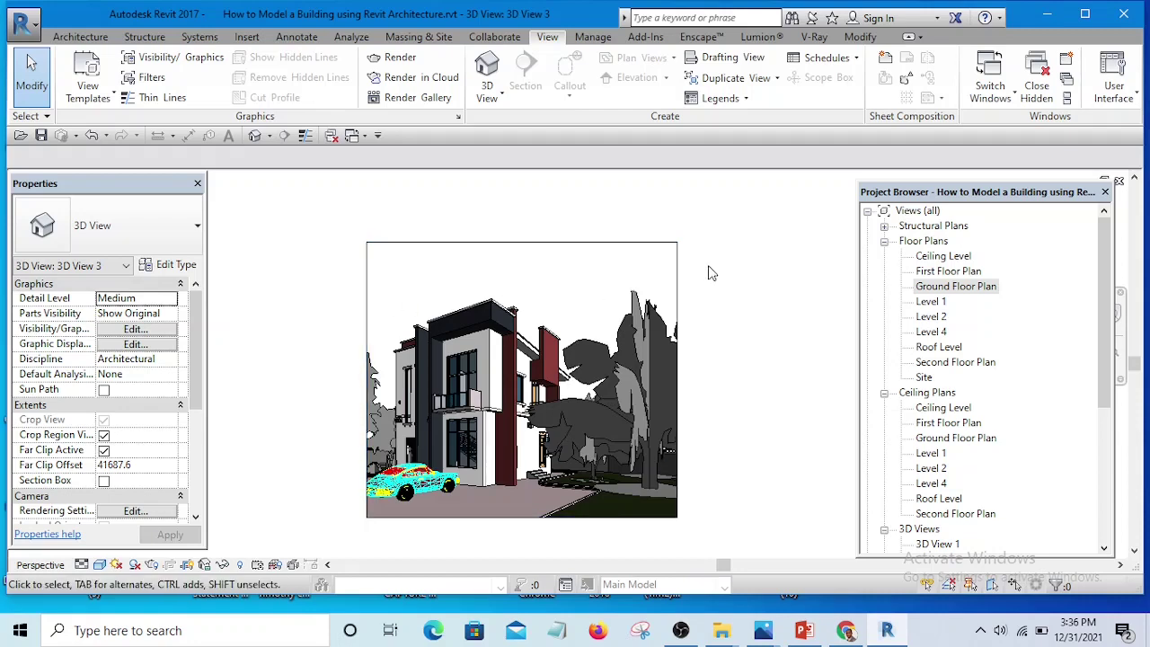
Pull the crop region's right side in to cut off the trees.
{"action": "middle_click_drag", "start_coordinate": [728, 285], "coordinate": [683, 335]}
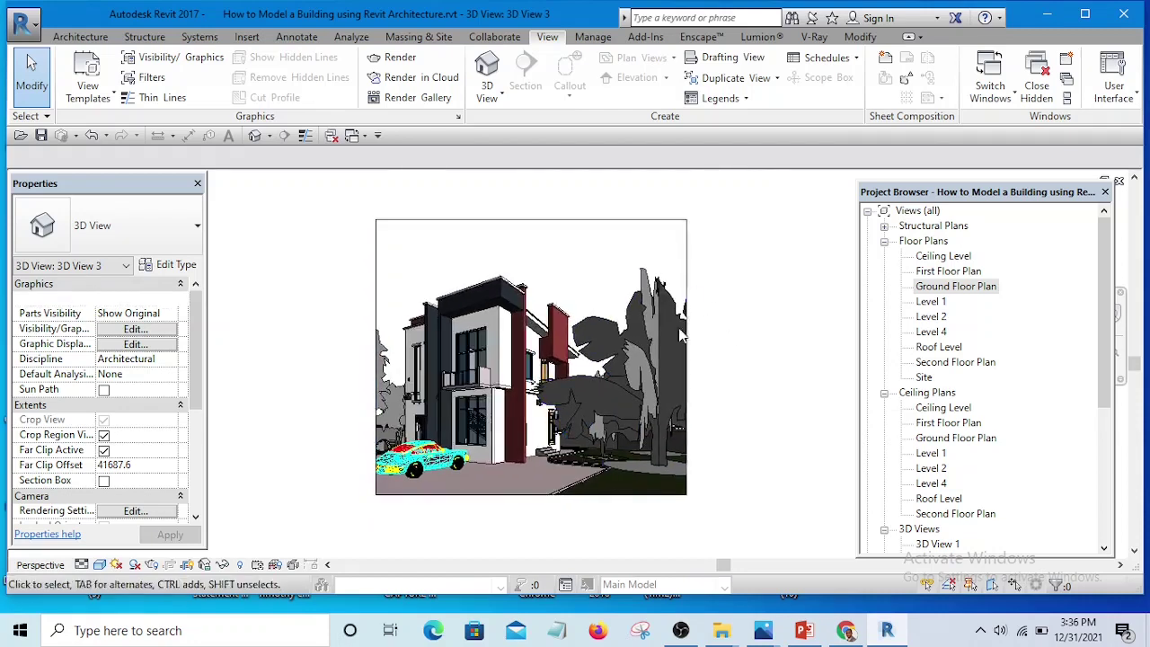
{"action": "scroll", "coordinate": [682, 335], "scroll_direction": "up", "scroll_amount": 3}
{"action": "scroll", "coordinate": [770, 391], "scroll_direction": "down", "scroll_amount": 1}
{"action": "middle_click_drag", "start_coordinate": [770, 391], "coordinate": [765, 428]}
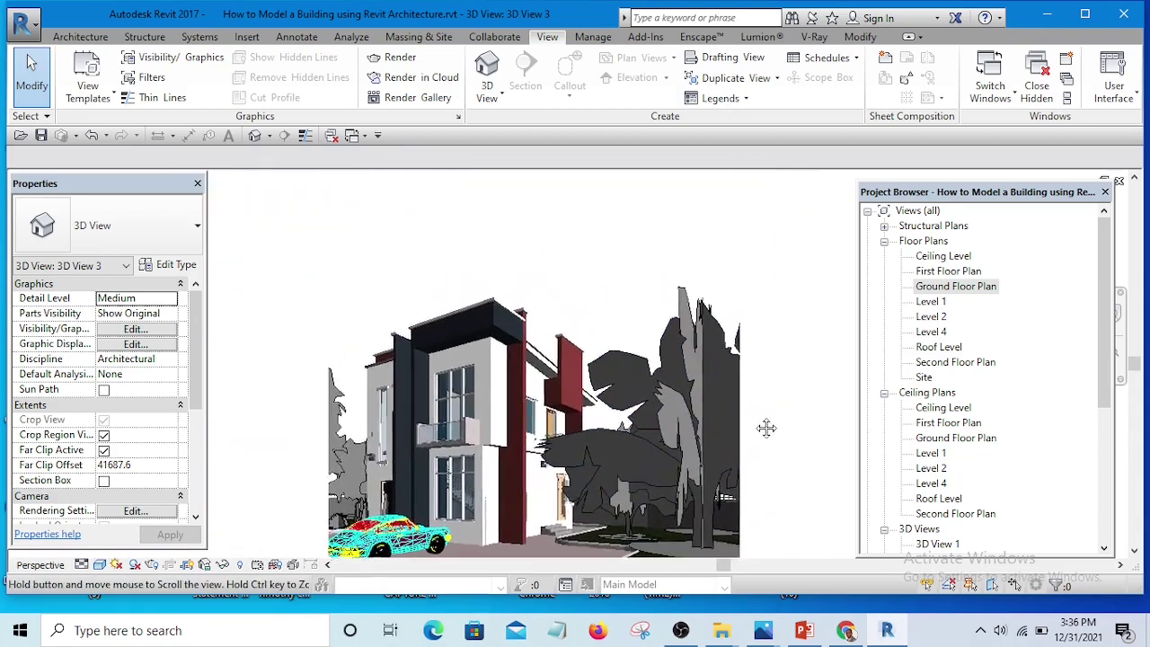
{"action": "scroll", "coordinate": [766, 427], "scroll_direction": "down", "scroll_amount": 1}
{"action": "scroll", "coordinate": [754, 391], "scroll_direction": "down", "scroll_amount": 2}
{"action": "scroll", "coordinate": [719, 350], "scroll_direction": "down", "scroll_amount": 1}
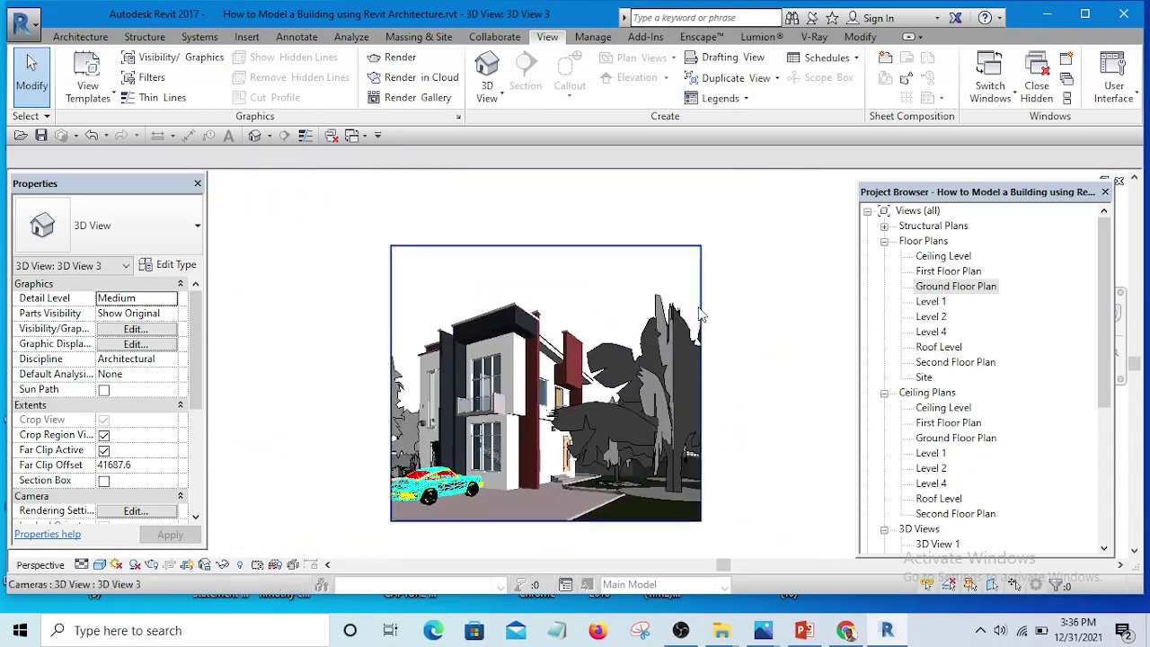
{"action": "left_click", "coordinate": [622, 246]}
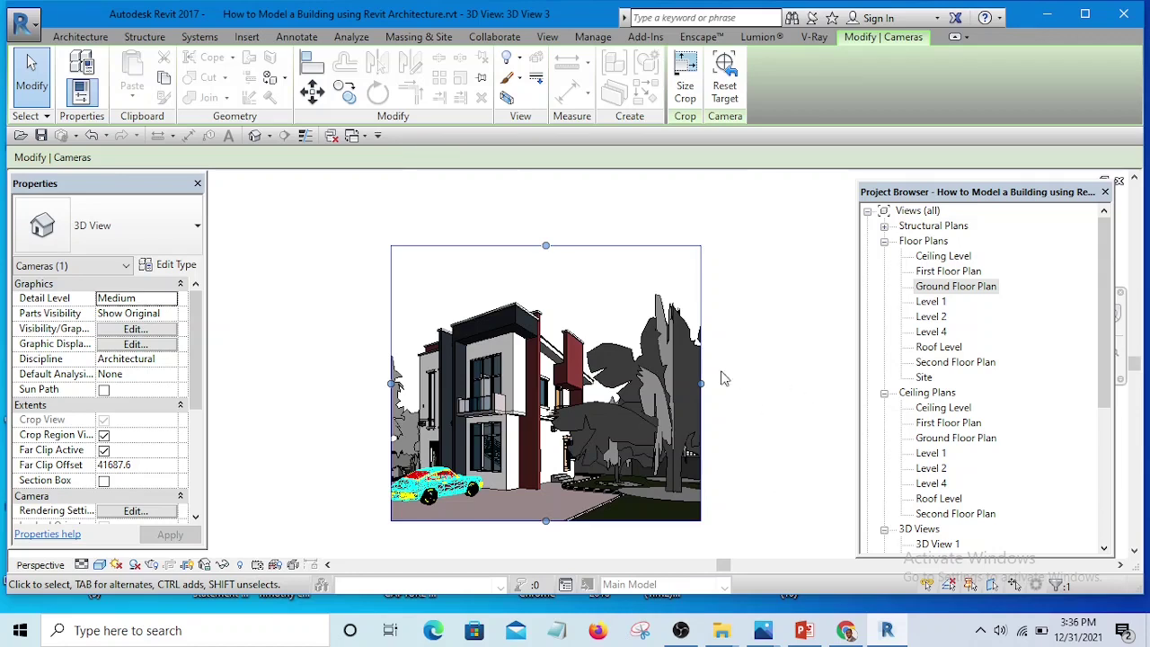
{"action": "left_click_drag", "start_coordinate": [703, 388], "coordinate": [656, 386]}
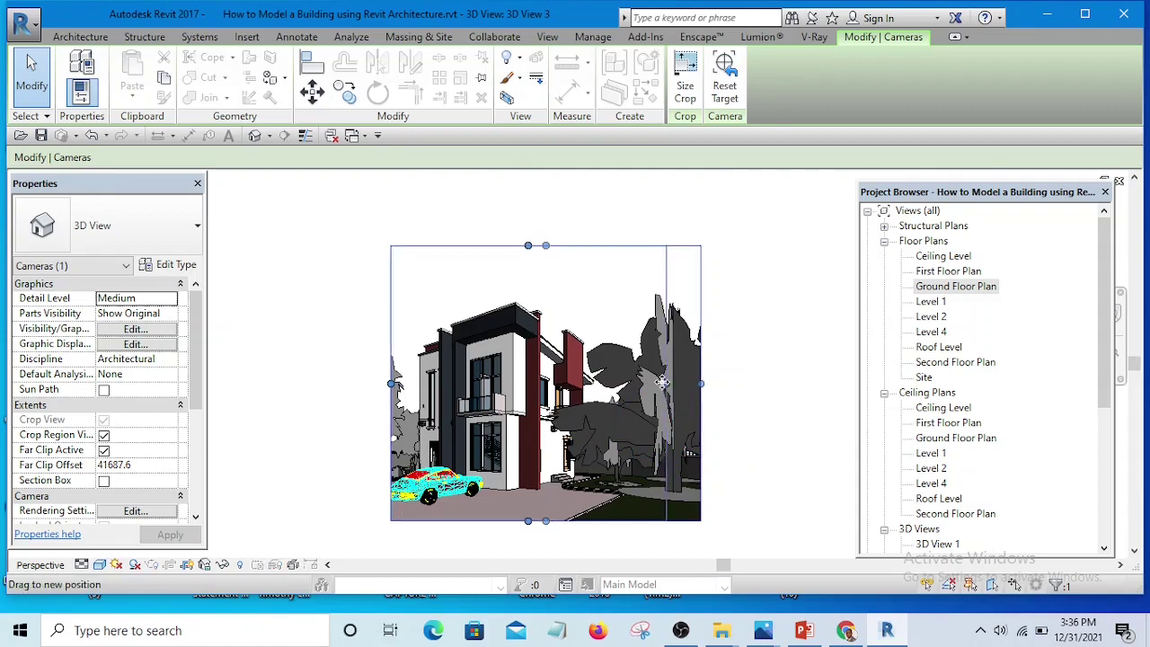
Extend the crop slightly left, lower its top edge, and recentre the cropped house.
{"action": "left_click", "coordinate": [754, 330]}
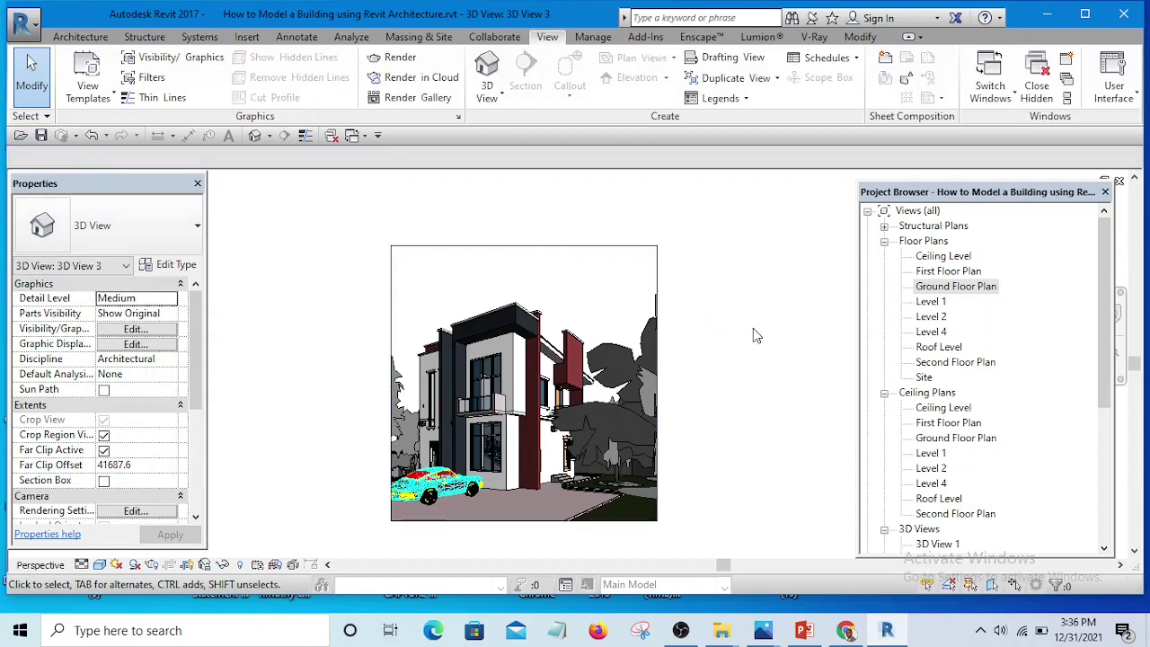
{"action": "left_click", "coordinate": [560, 246]}
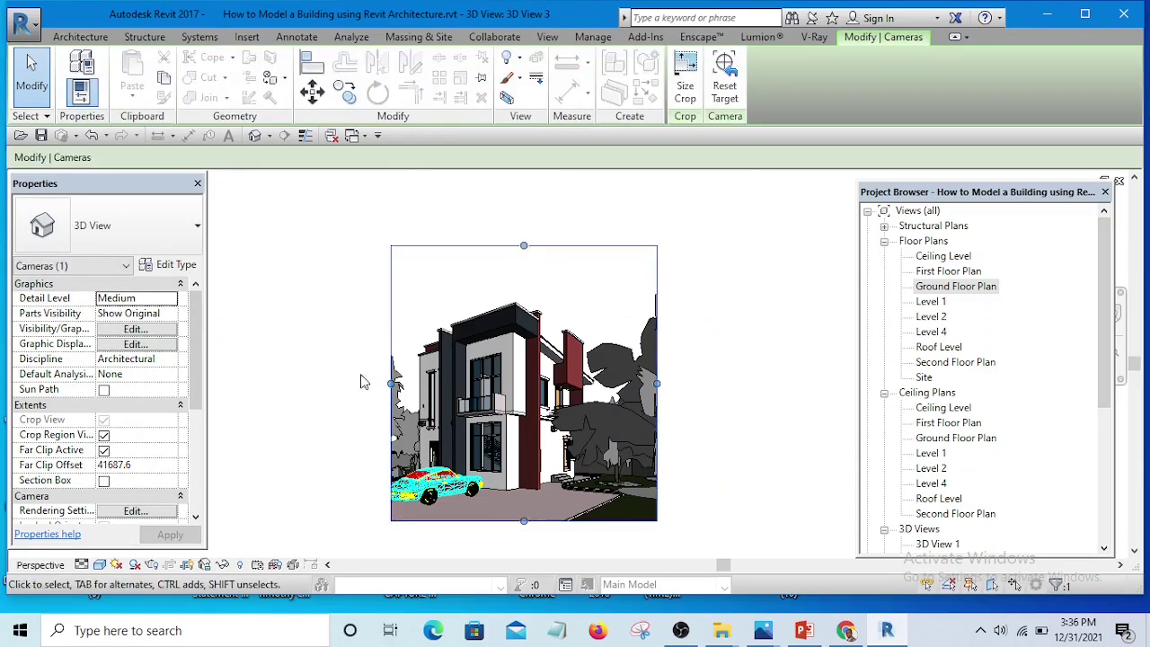
{"action": "mouse_move", "coordinate": [391, 383]}
{"action": "left_mouse_down"}
{"action": "mouse_move", "coordinate": [362, 384]}
{"action": "mouse_move", "coordinate": [377, 383]}
{"action": "left_mouse_up"}
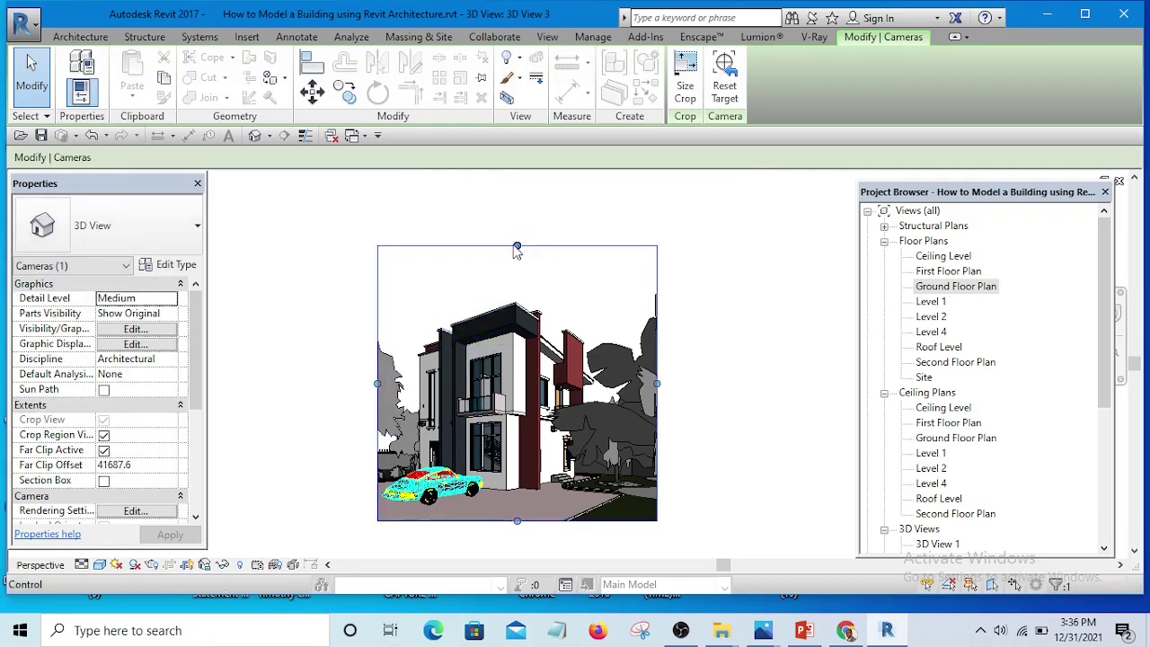
{"action": "left_click_drag", "start_coordinate": [516, 247], "coordinate": [516, 272]}
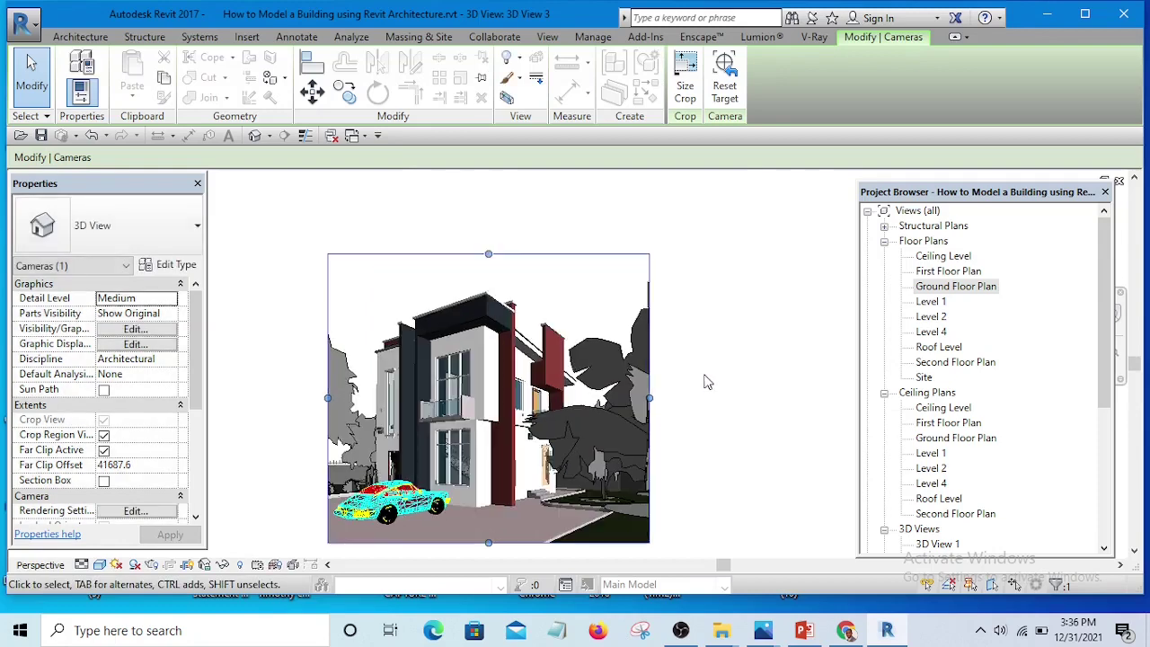
{"action": "mouse_move", "coordinate": [695, 390]}
{"action": "middle_mouse_down"}
{"action": "mouse_move", "coordinate": [737, 354]}
{"action": "mouse_move", "coordinate": [744, 390]}
{"action": "middle_mouse_up"}
{"action": "scroll", "coordinate": [733, 361], "scroll_direction": "up", "scroll_amount": 2}
{"action": "scroll", "coordinate": [729, 377], "scroll_direction": "down", "scroll_amount": 2}
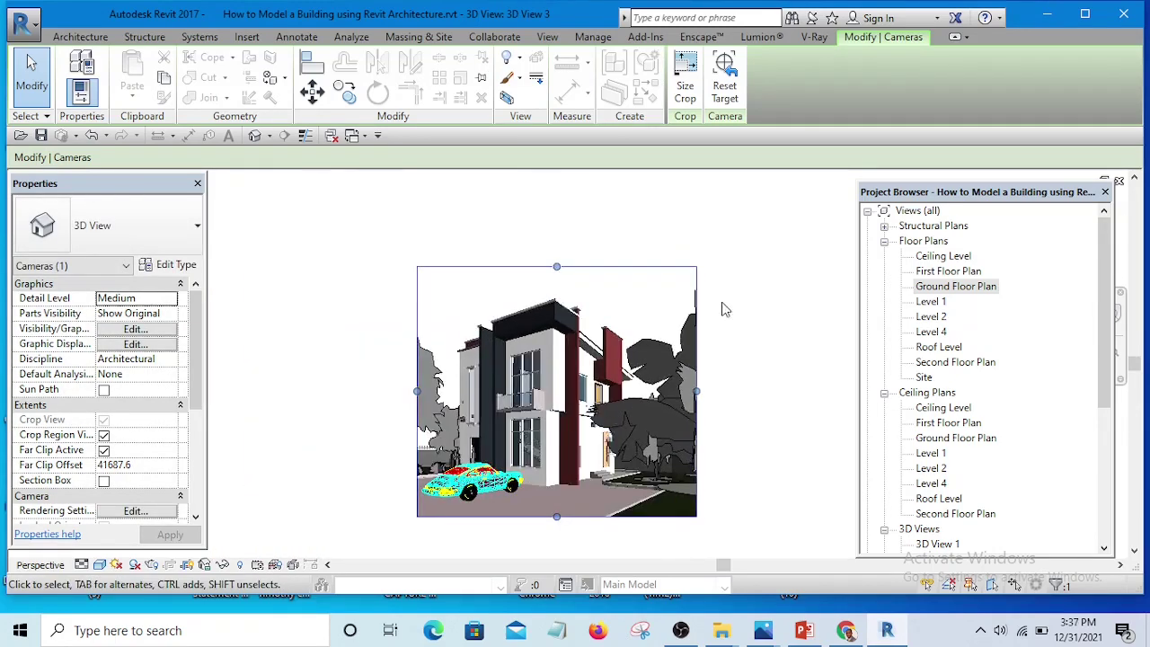
{"action": "left_click", "coordinate": [719, 305]}
{"action": "left_click", "coordinate": [649, 266]}
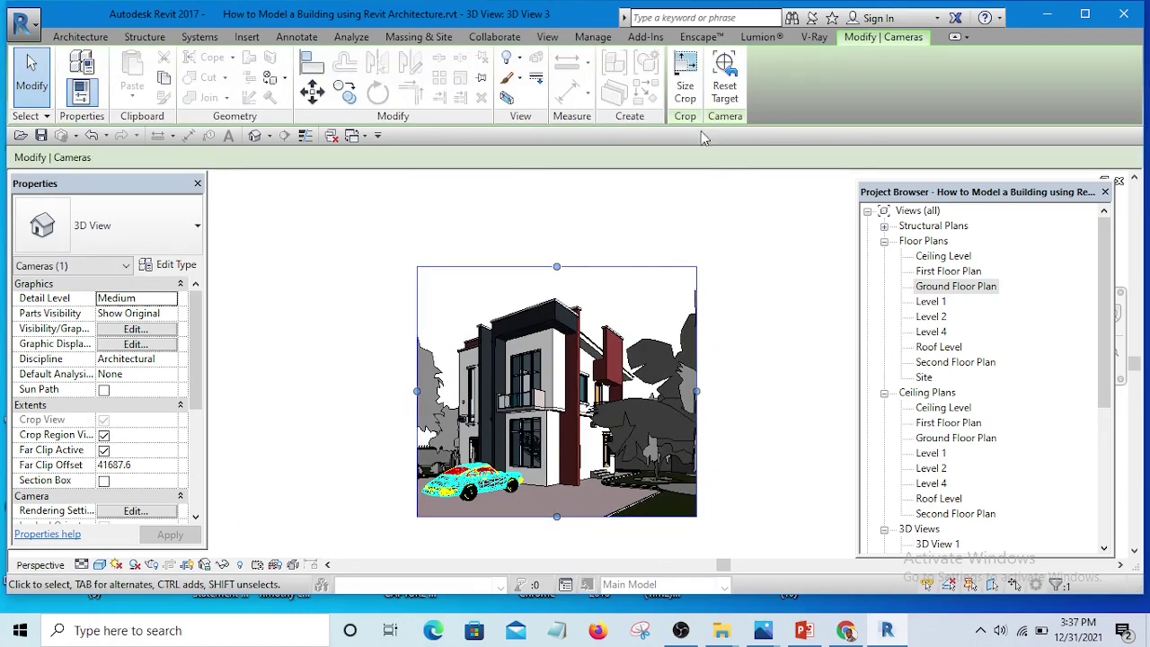
Scale the crop region with locked proportions to a 300 mm width, giving 300 × 269 mm.
{"action": "left_click", "coordinate": [685, 86]}
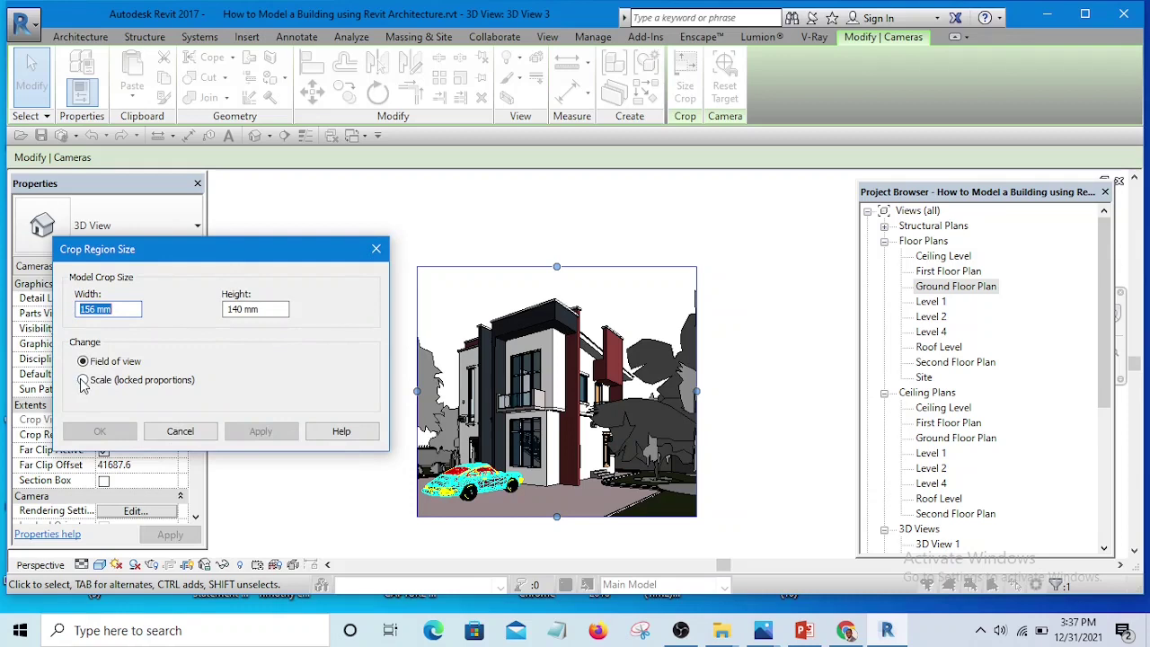
{"action": "left_click", "coordinate": [83, 381]}
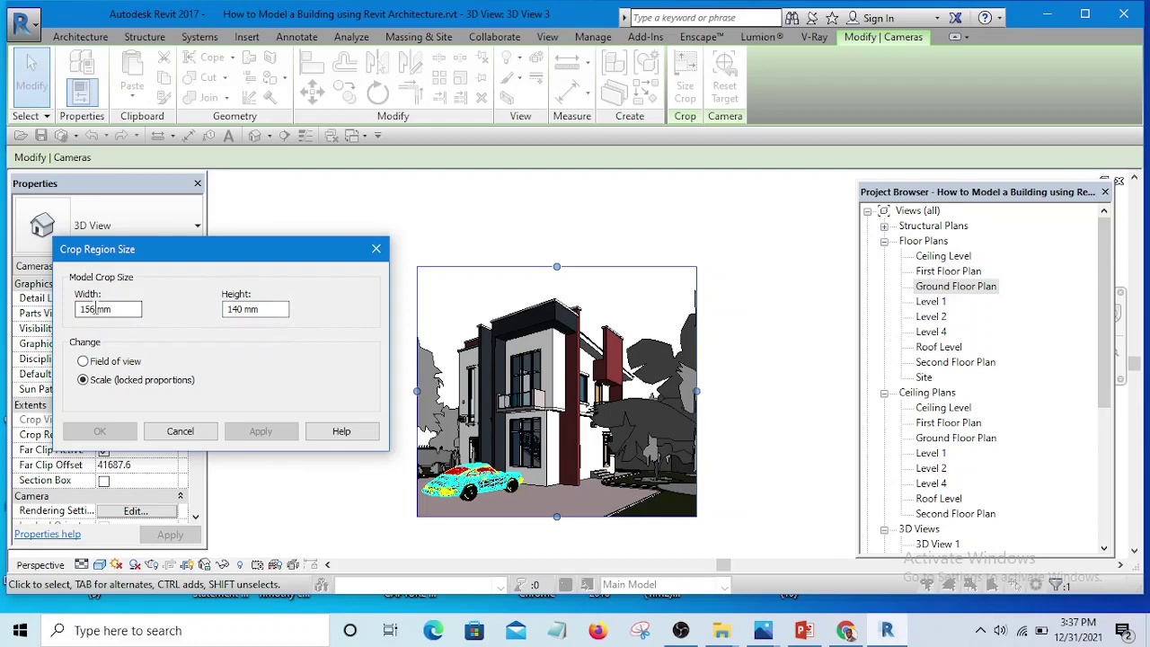
{"action": "left_click_drag", "start_coordinate": [95, 309], "coordinate": [78, 309]}
{"action": "type", "text": "300"}
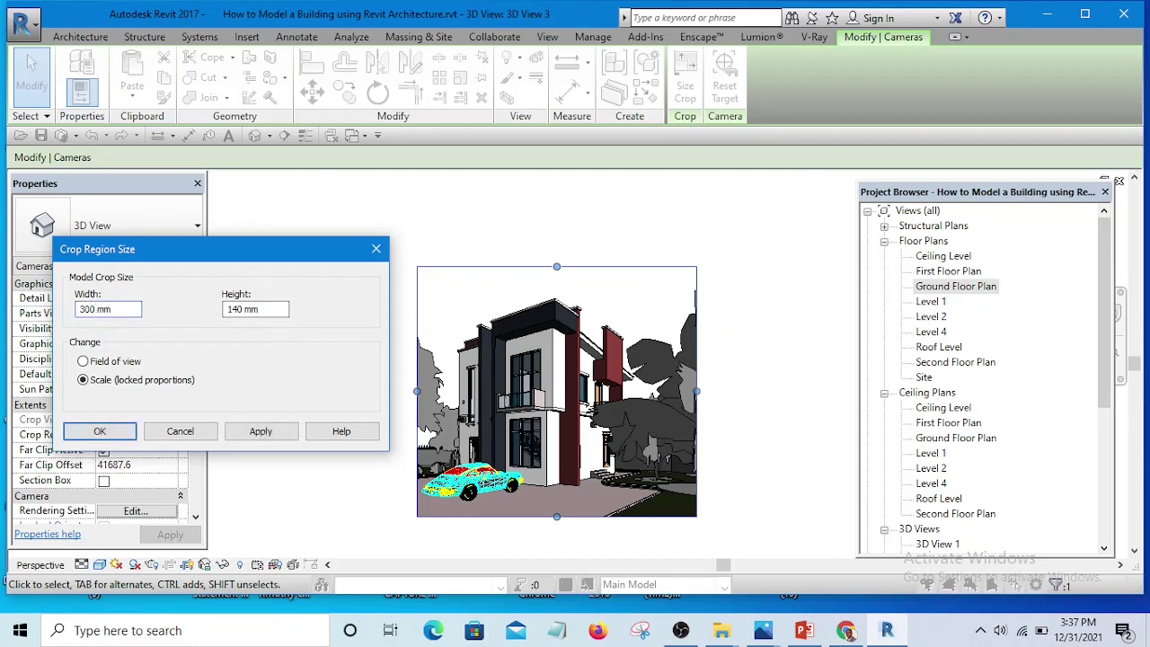
{"action": "left_click", "coordinate": [260, 433]}
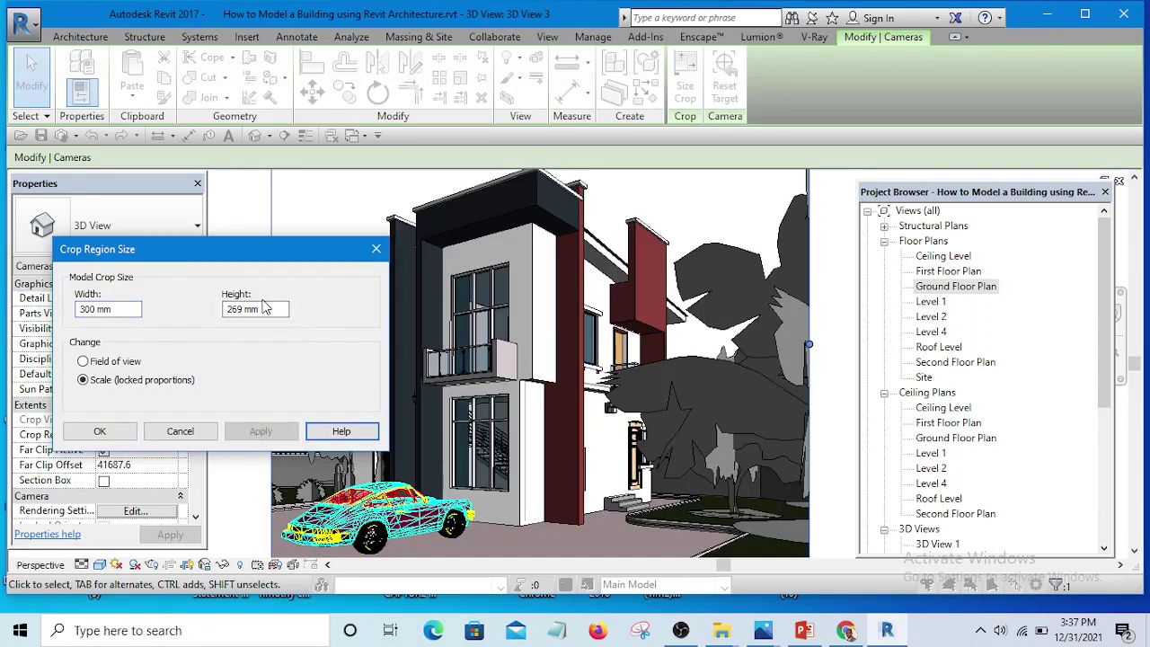
{"action": "left_click", "coordinate": [105, 434]}
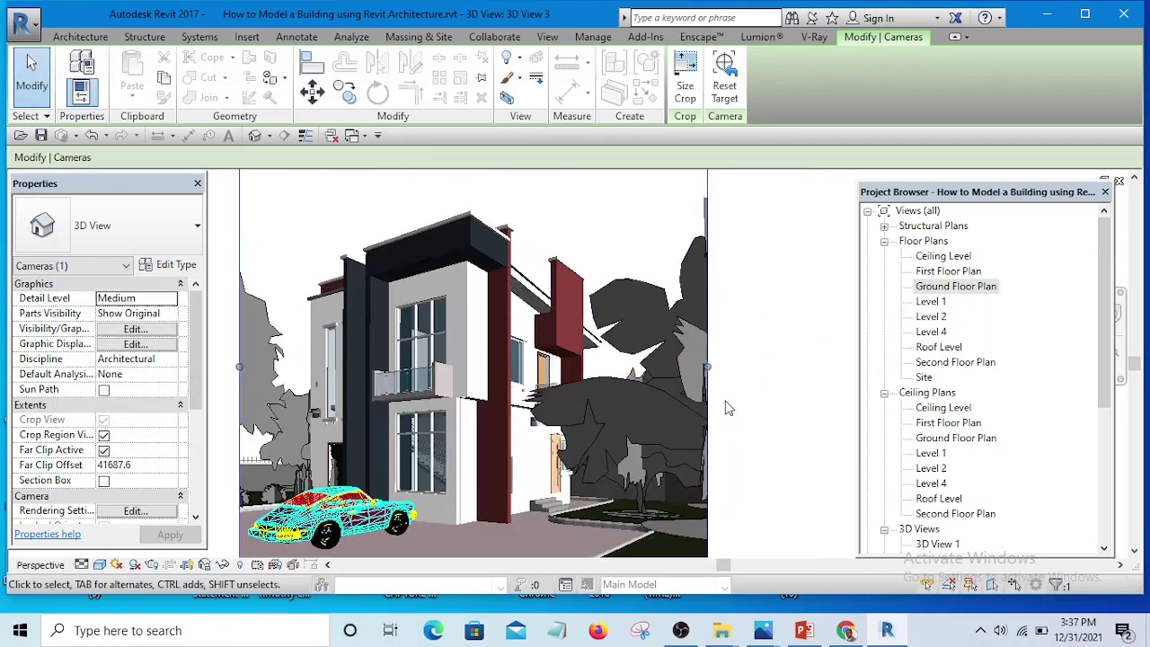
Pan and zoom until the full 300 × 269 mm crop with the house, car and trees is visible.
{"action": "mouse_move", "coordinate": [728, 408]}
{"action": "middle_mouse_down"}
{"action": "mouse_move", "coordinate": [756, 411]}
{"action": "mouse_move", "coordinate": [718, 416]}
{"action": "mouse_move", "coordinate": [711, 401]}
{"action": "middle_mouse_up"}
{"action": "scroll", "coordinate": [554, 454], "scroll_direction": "down", "scroll_amount": 2}
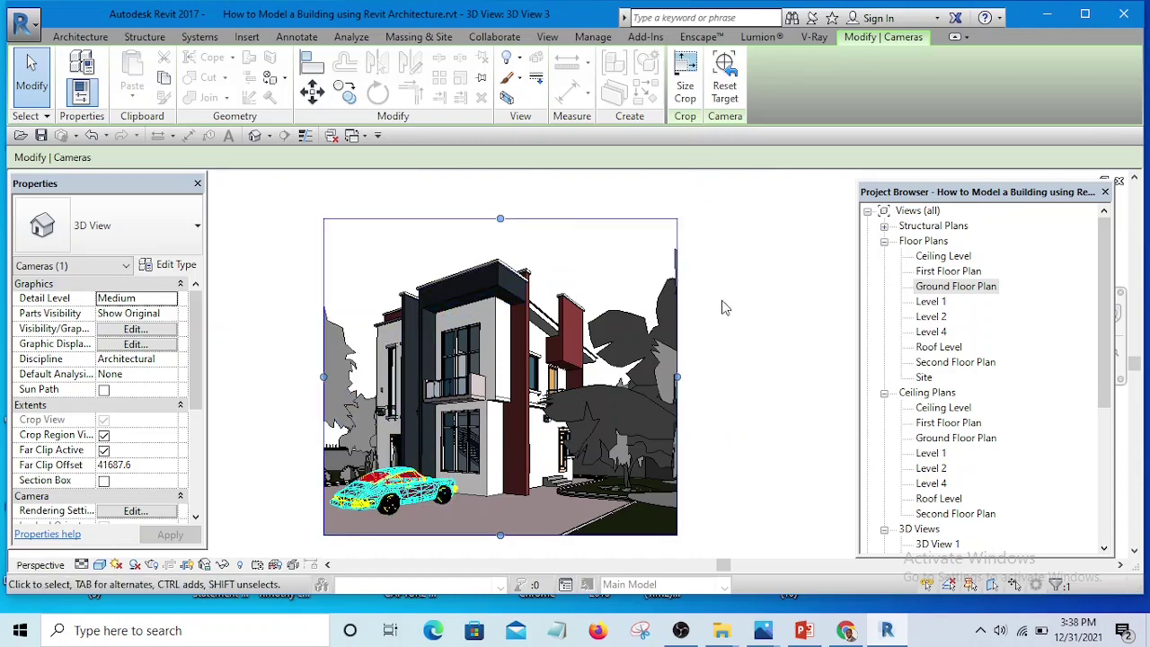
{"action": "scroll", "coordinate": [732, 323], "scroll_direction": "up", "scroll_amount": 3}
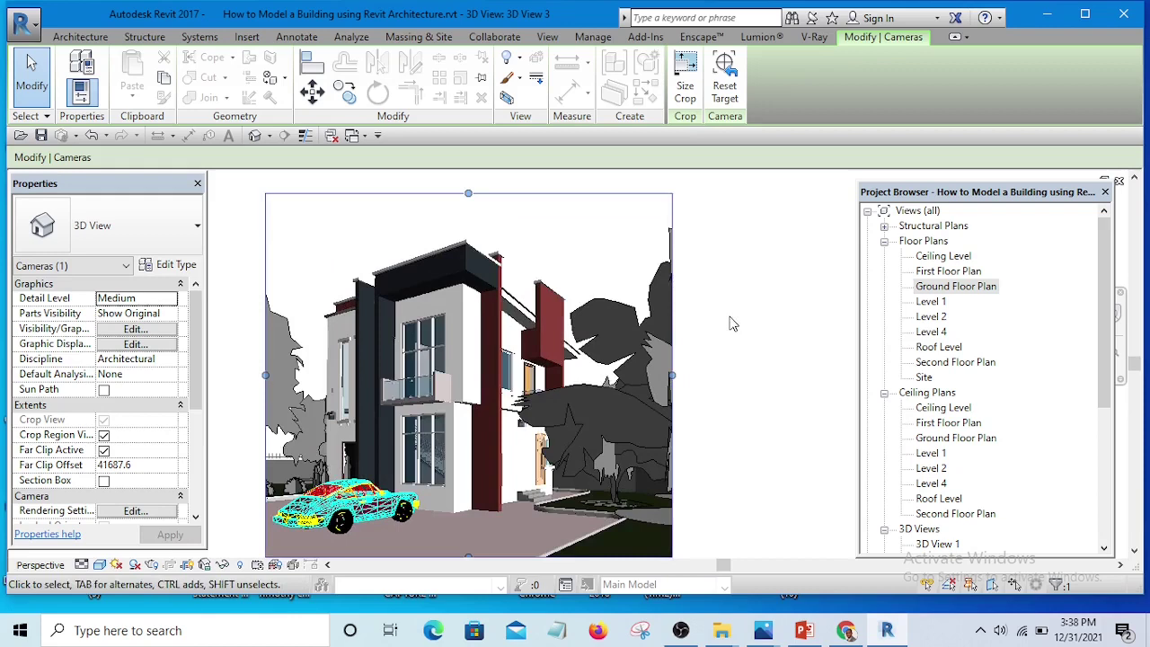
{"action": "middle_click_drag", "start_coordinate": [732, 324], "coordinate": [767, 350]}
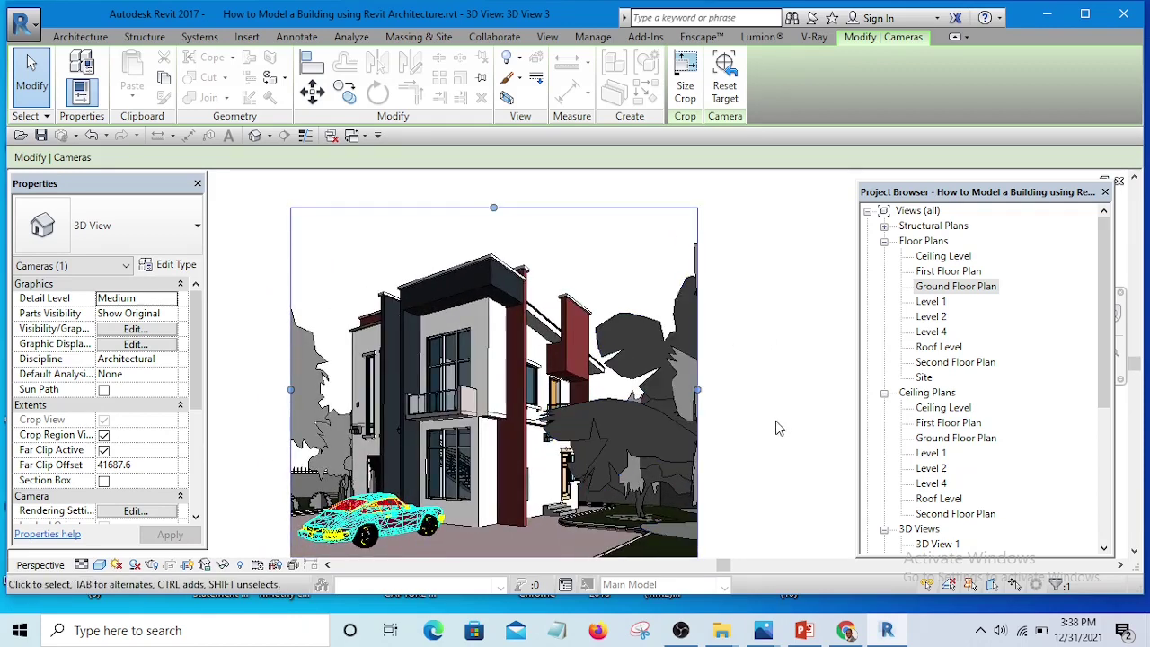
{"action": "mouse_move", "coordinate": [778, 426]}
{"action": "middle_mouse_down"}
{"action": "mouse_move", "coordinate": [761, 387]}
{"action": "mouse_move", "coordinate": [781, 390]}
{"action": "middle_mouse_up"}
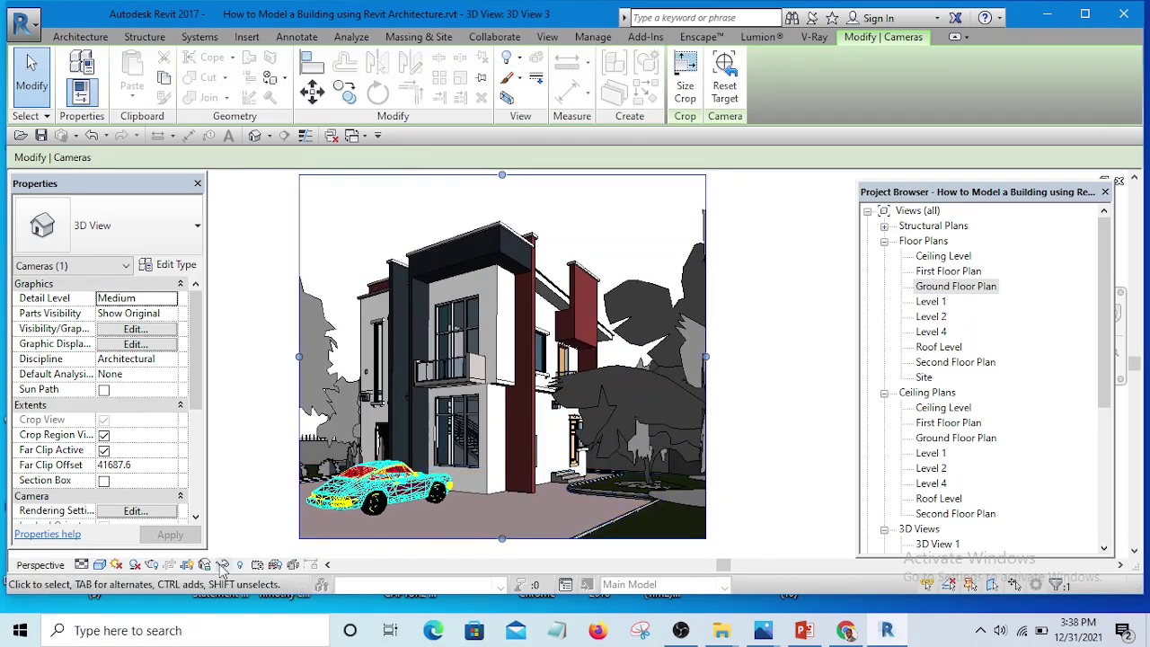
Open the Rendering dialog for 3D View 3 and review quality levels, leaving it on Draft.
{"action": "left_click", "coordinate": [153, 565]}
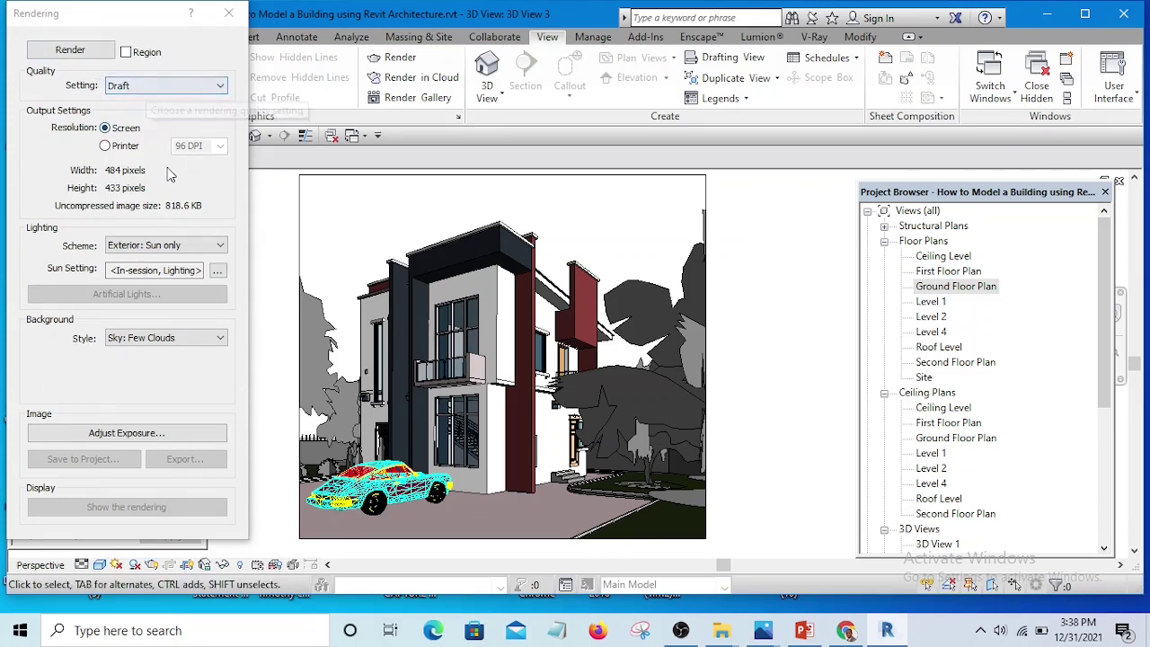
{"action": "left_click", "coordinate": [156, 90]}
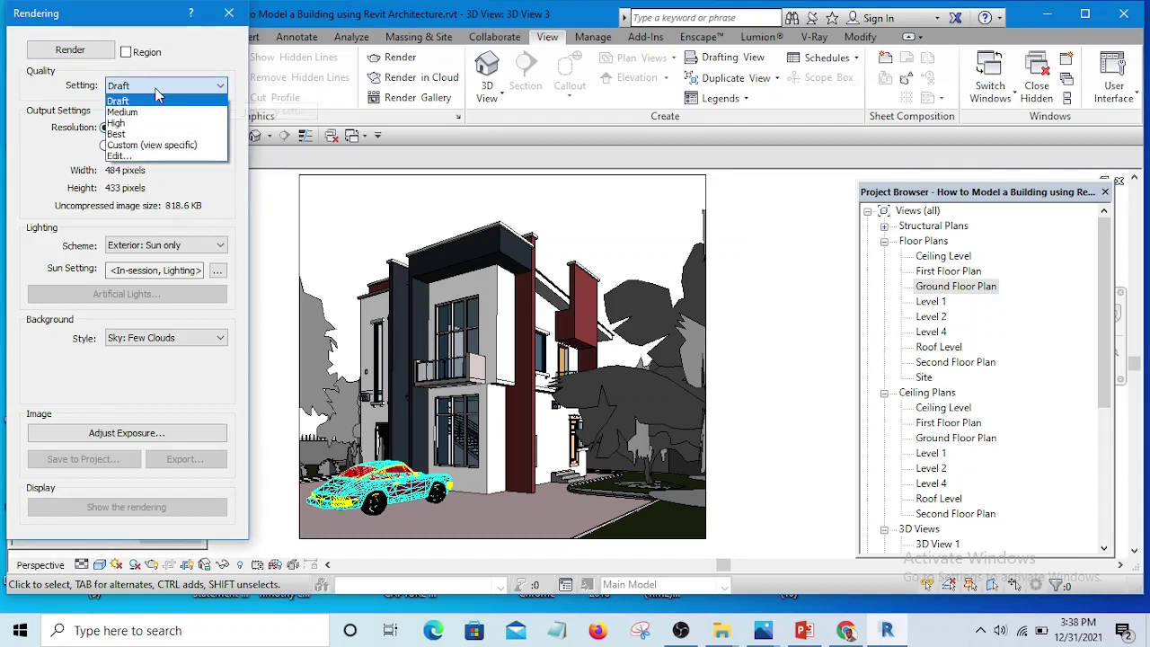
{"action": "left_click", "coordinate": [156, 91]}
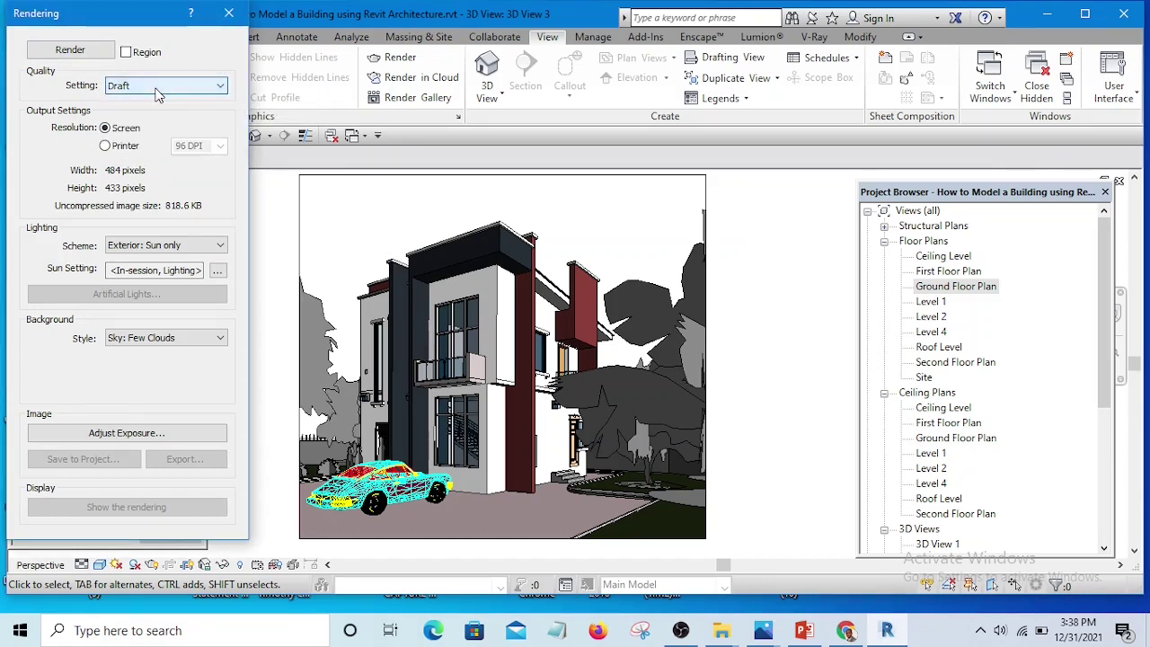
{"action": "left_click", "coordinate": [156, 91]}
{"action": "left_click", "coordinate": [157, 93]}
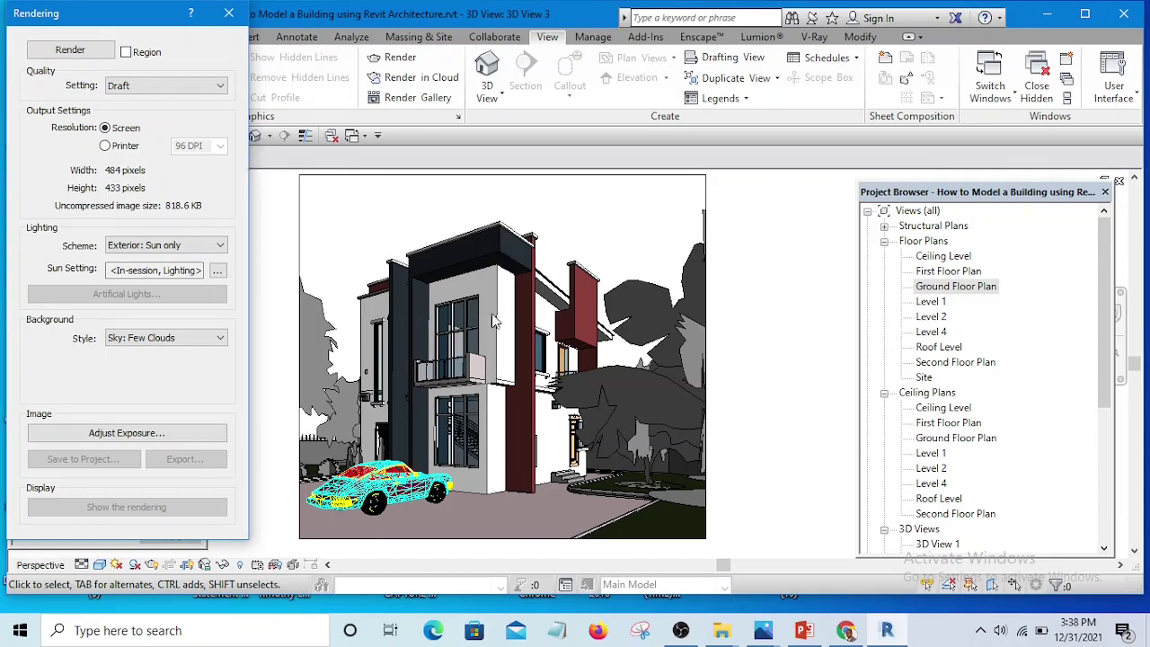
{"action": "left_click", "coordinate": [152, 87]}
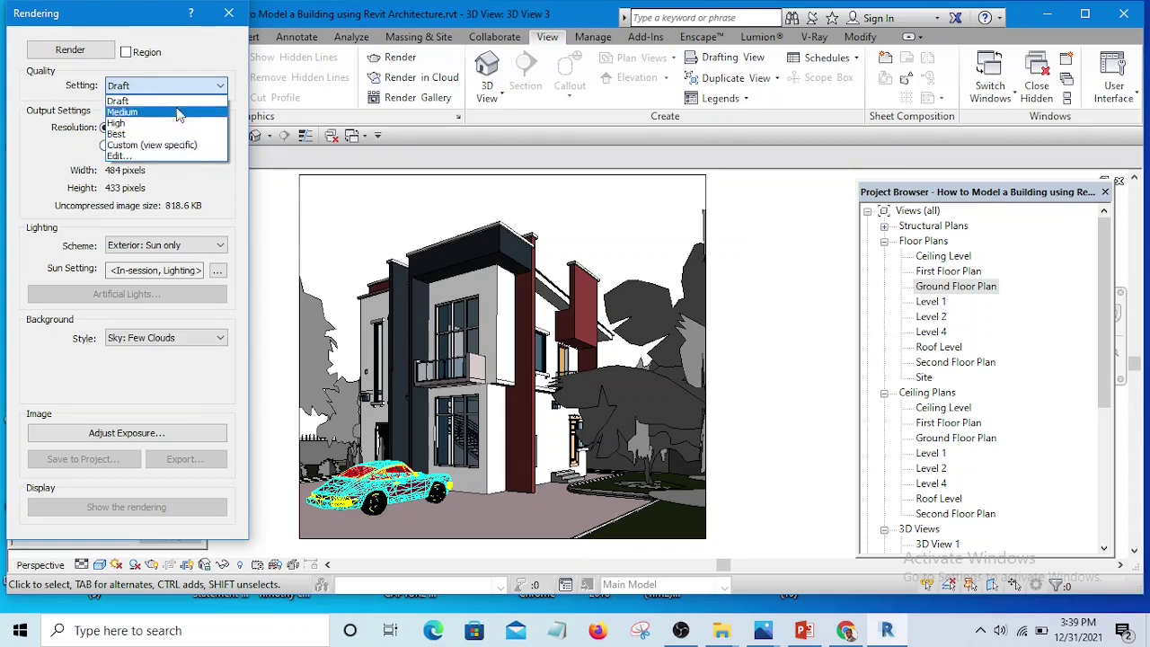
{"action": "left_click", "coordinate": [213, 59]}
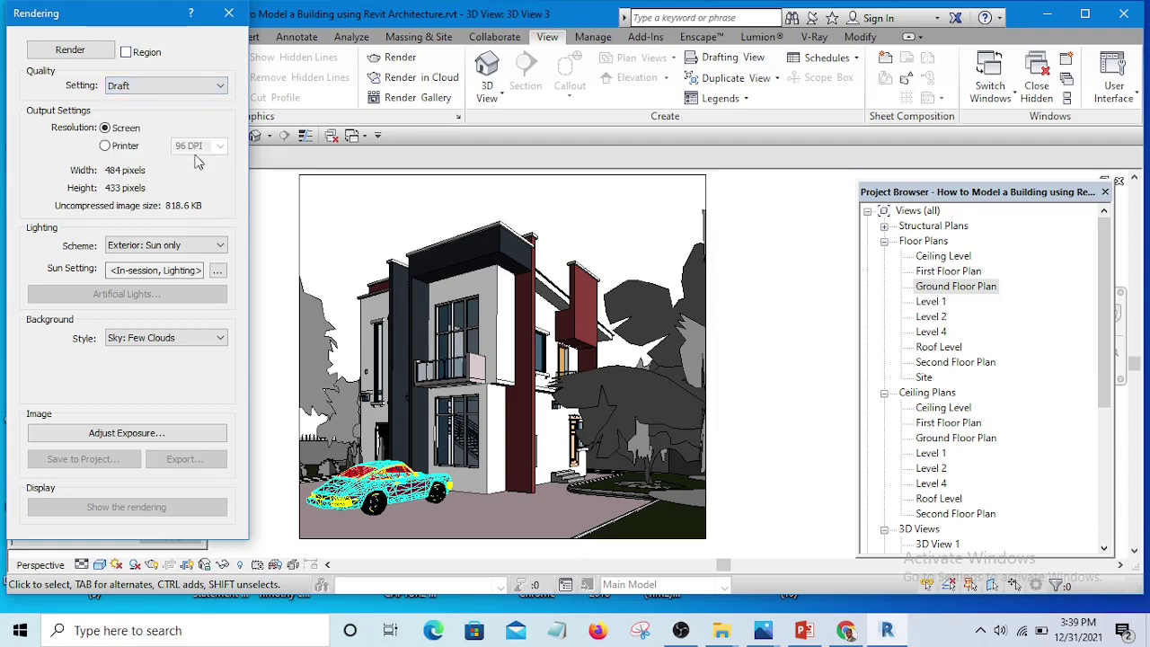
{"action": "left_click", "coordinate": [162, 86]}
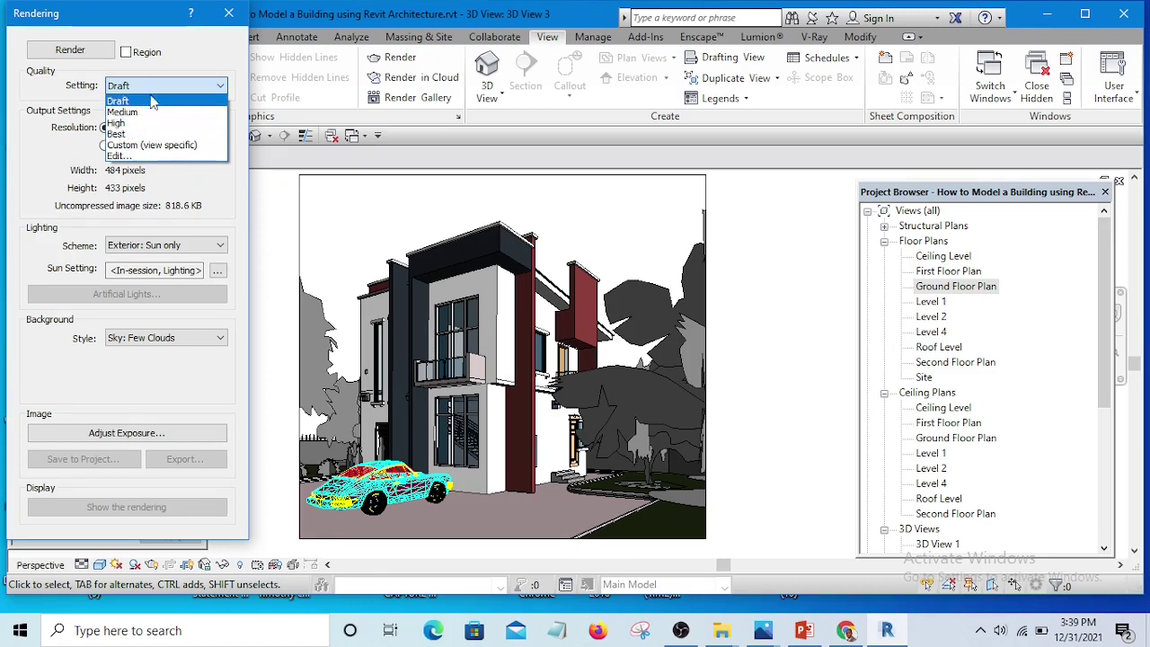
{"action": "left_click", "coordinate": [175, 58]}
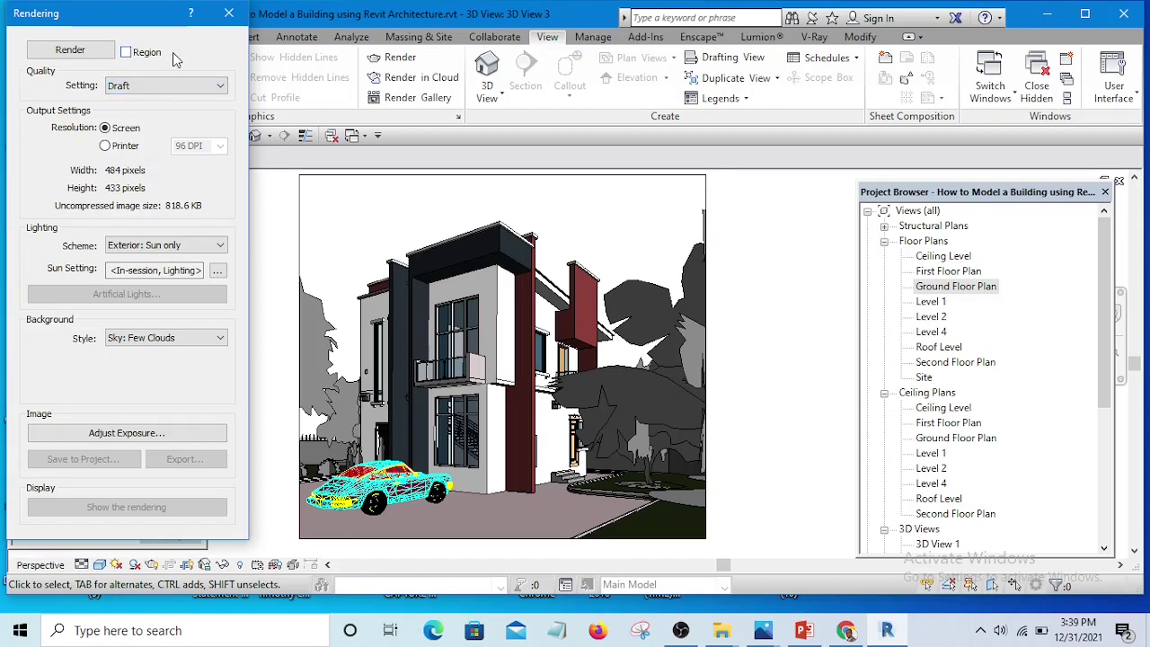
Base output on printer resolution and try the 300 and 150 DPI values.
{"action": "left_click", "coordinate": [106, 147]}
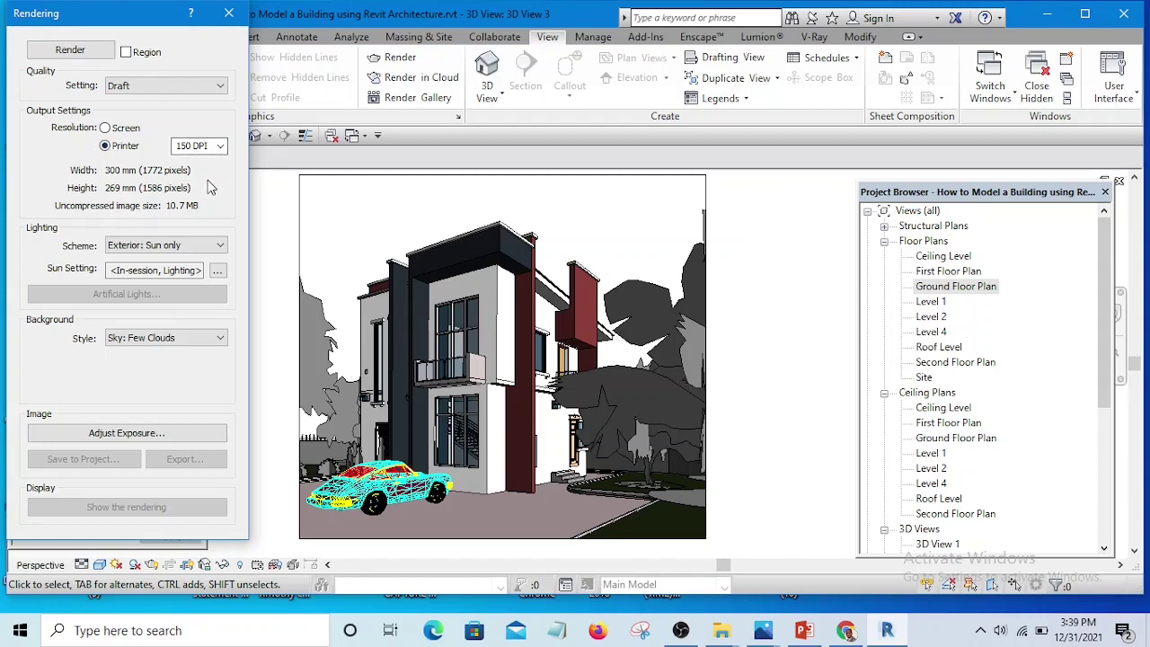
{"action": "left_click", "coordinate": [219, 147]}
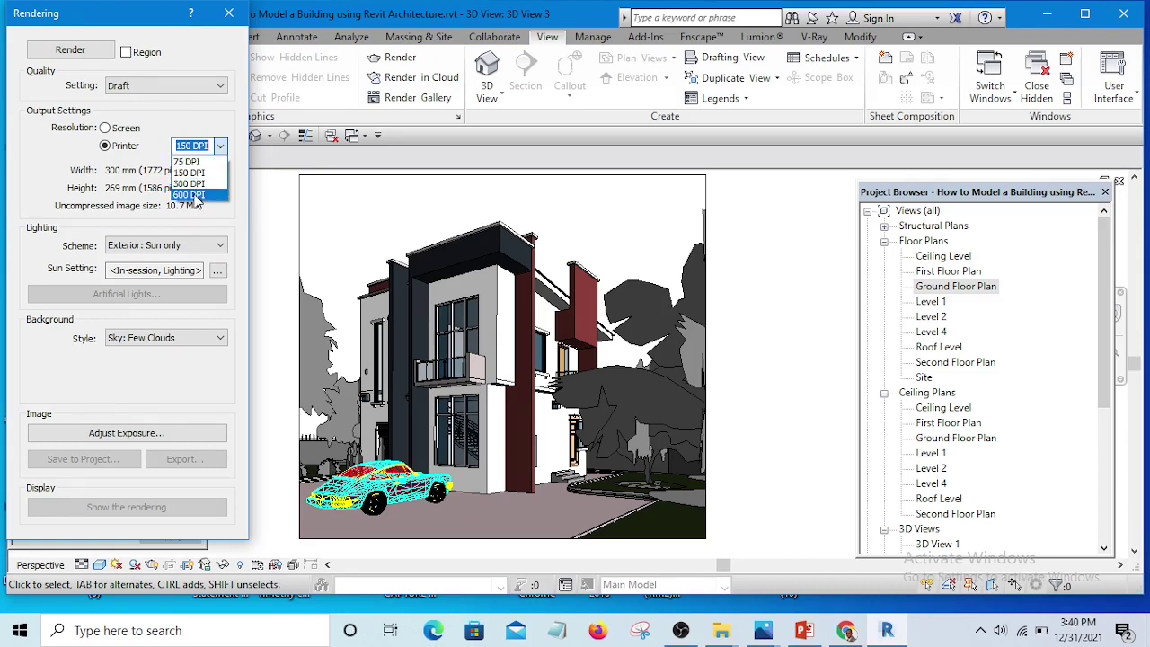
{"action": "left_click", "coordinate": [189, 184]}
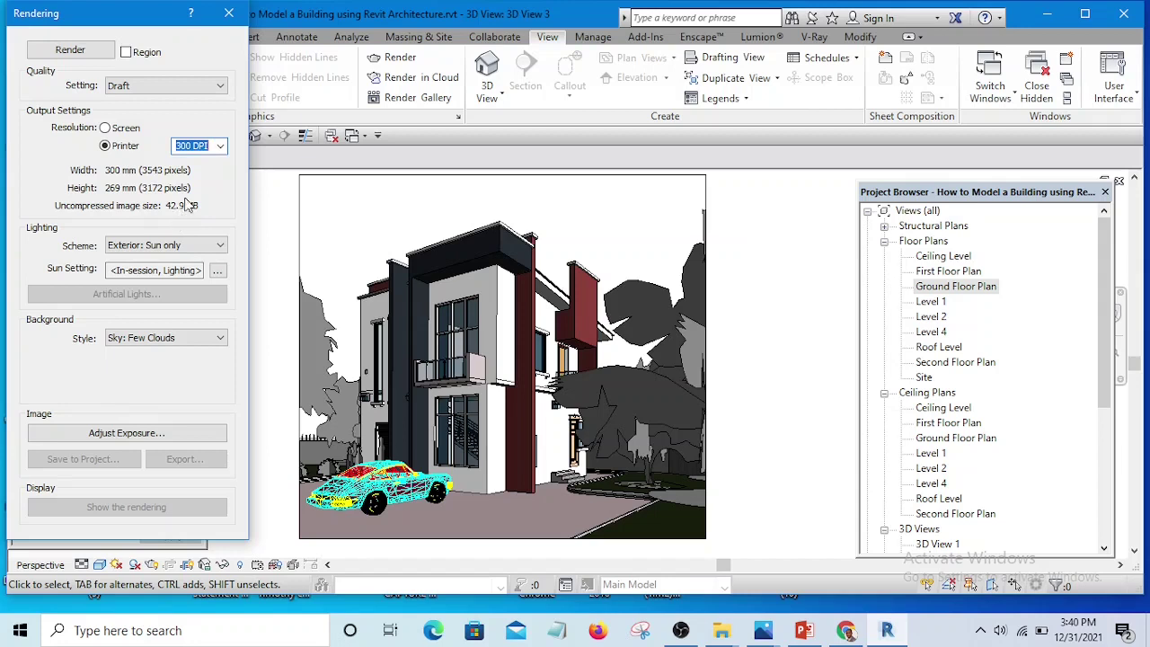
{"action": "left_click", "coordinate": [218, 148]}
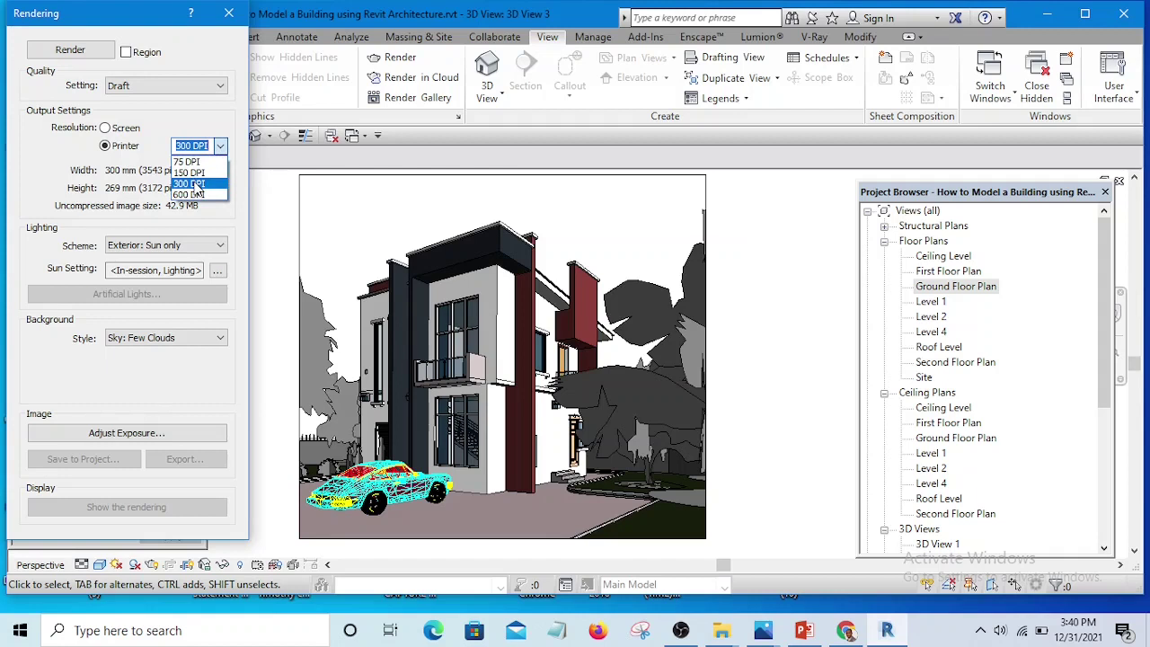
{"action": "left_click", "coordinate": [198, 185]}
{"action": "left_click", "coordinate": [221, 149]}
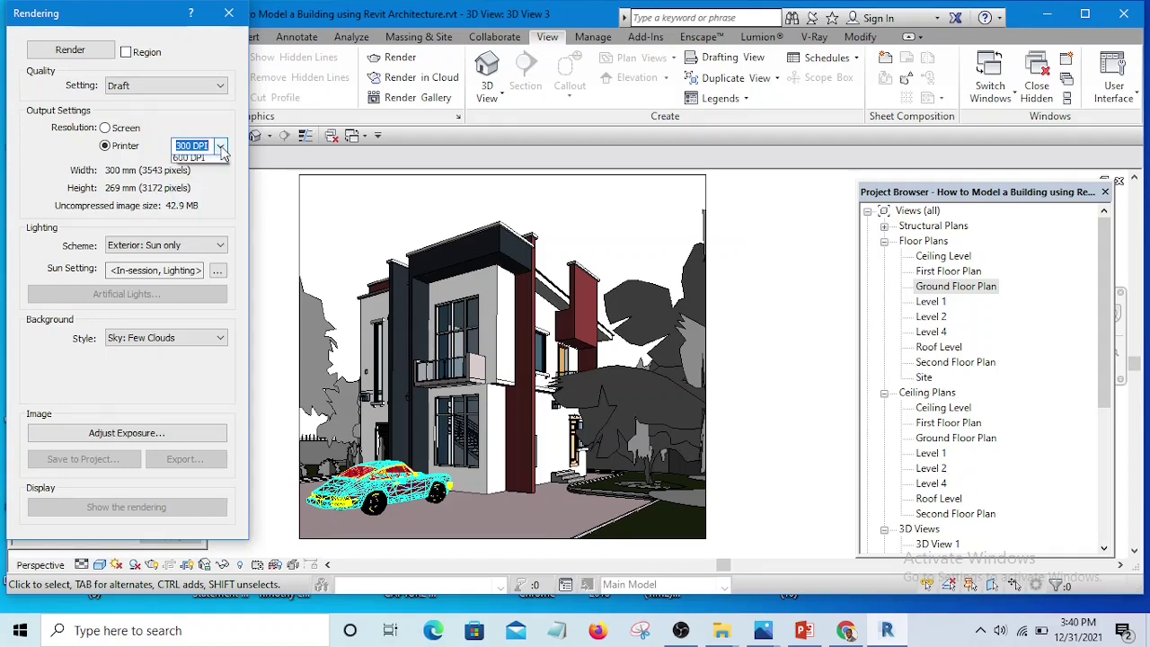
{"action": "left_click", "coordinate": [203, 172]}
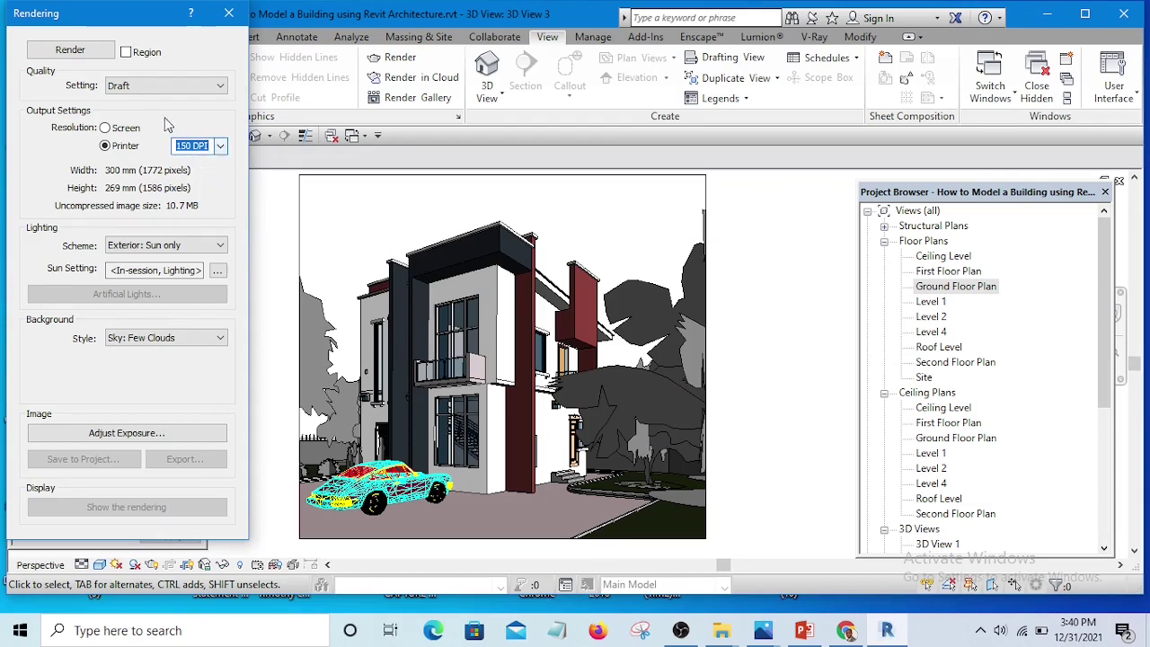
{"action": "left_click", "coordinate": [217, 150]}
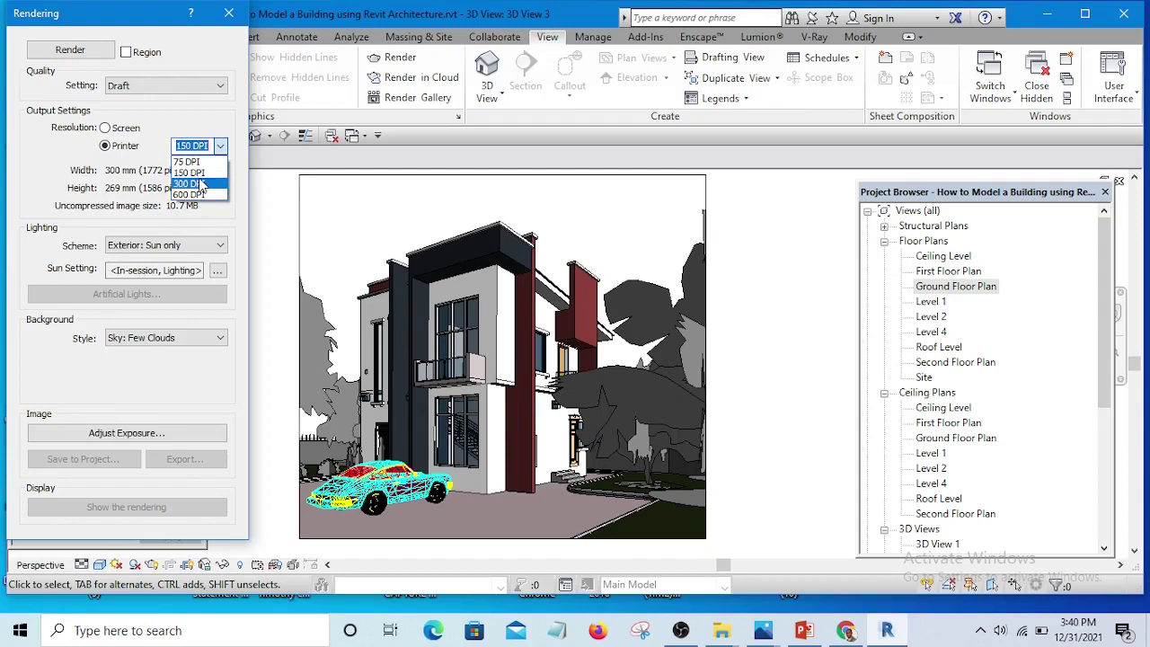
{"action": "left_click", "coordinate": [199, 184]}
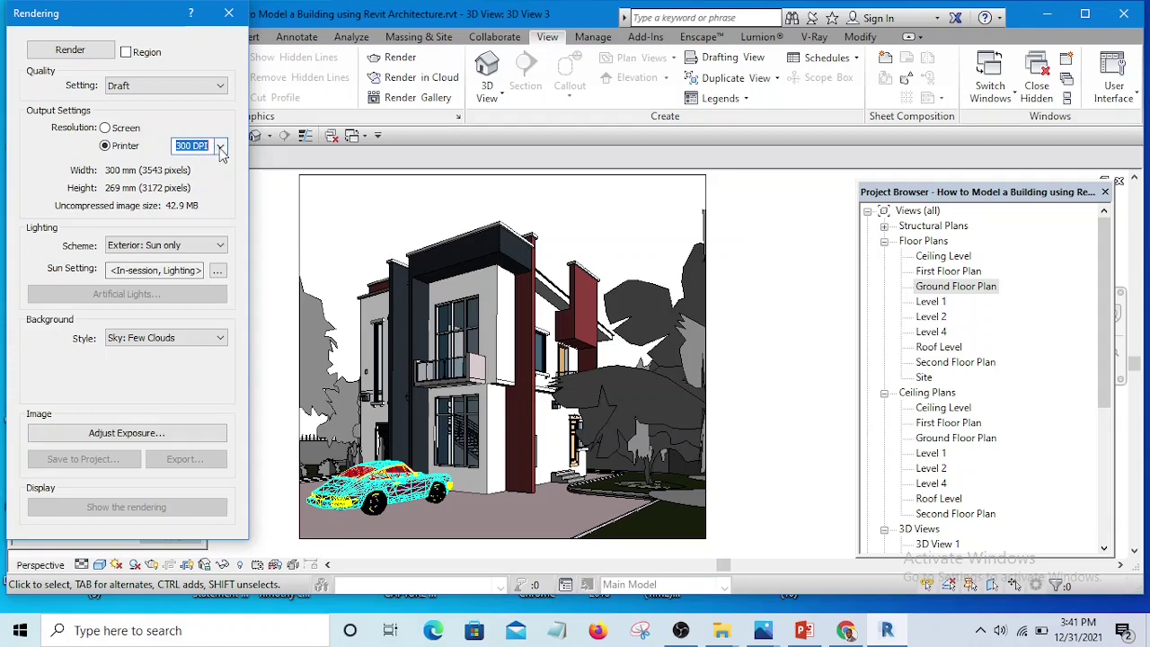
Try 600 DPI, then settle on 150 DPI for a 1772 × 1586 pixel image.
{"action": "left_click", "coordinate": [221, 148]}
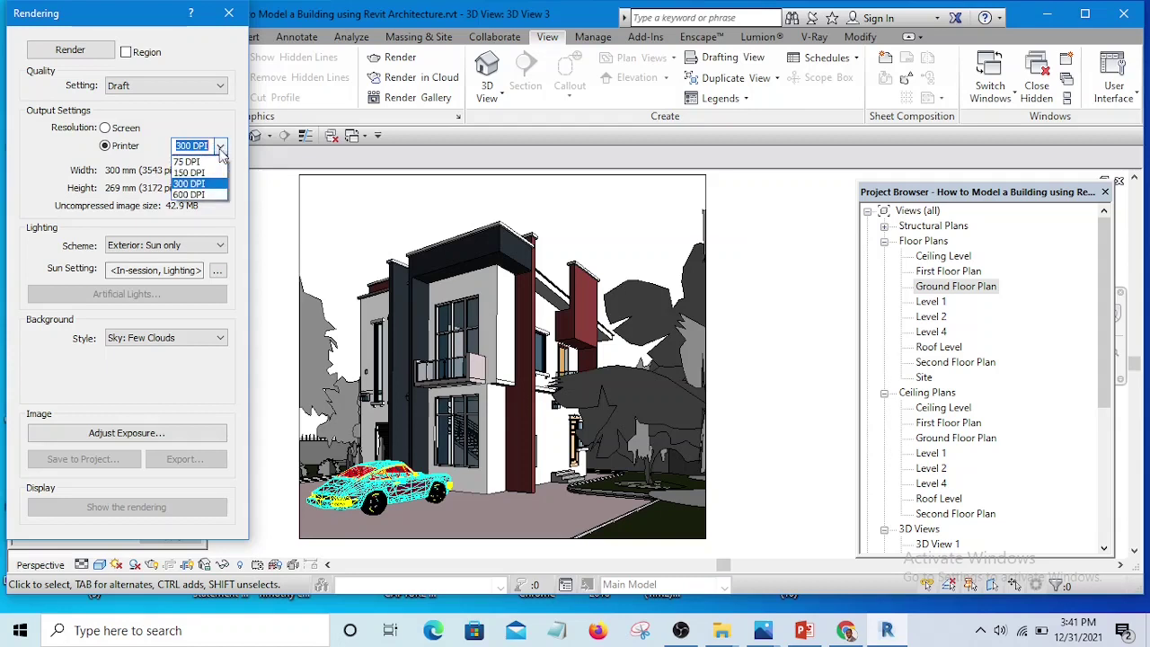
{"action": "left_click", "coordinate": [188, 195]}
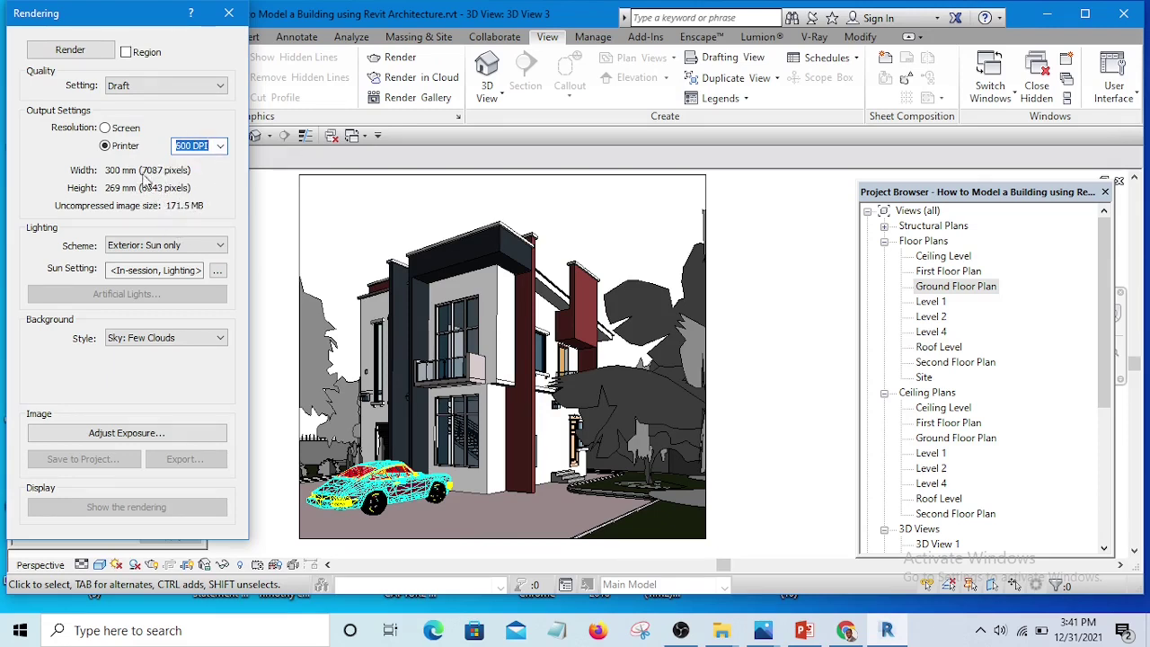
{"action": "left_click", "coordinate": [221, 147]}
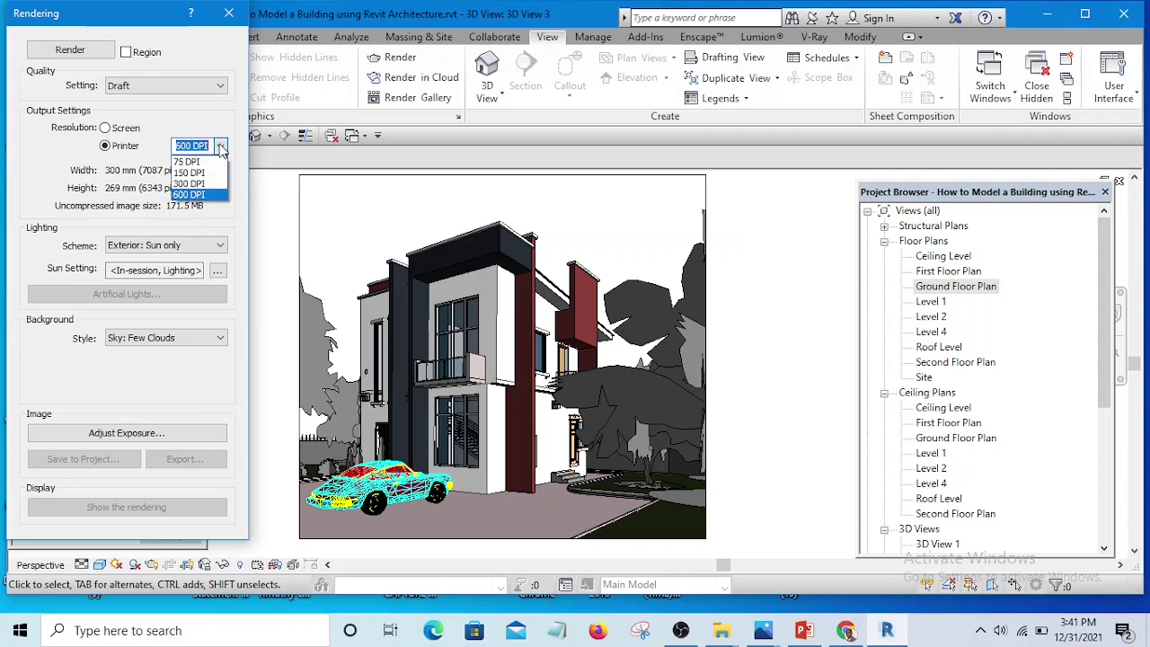
{"action": "left_click", "coordinate": [160, 141]}
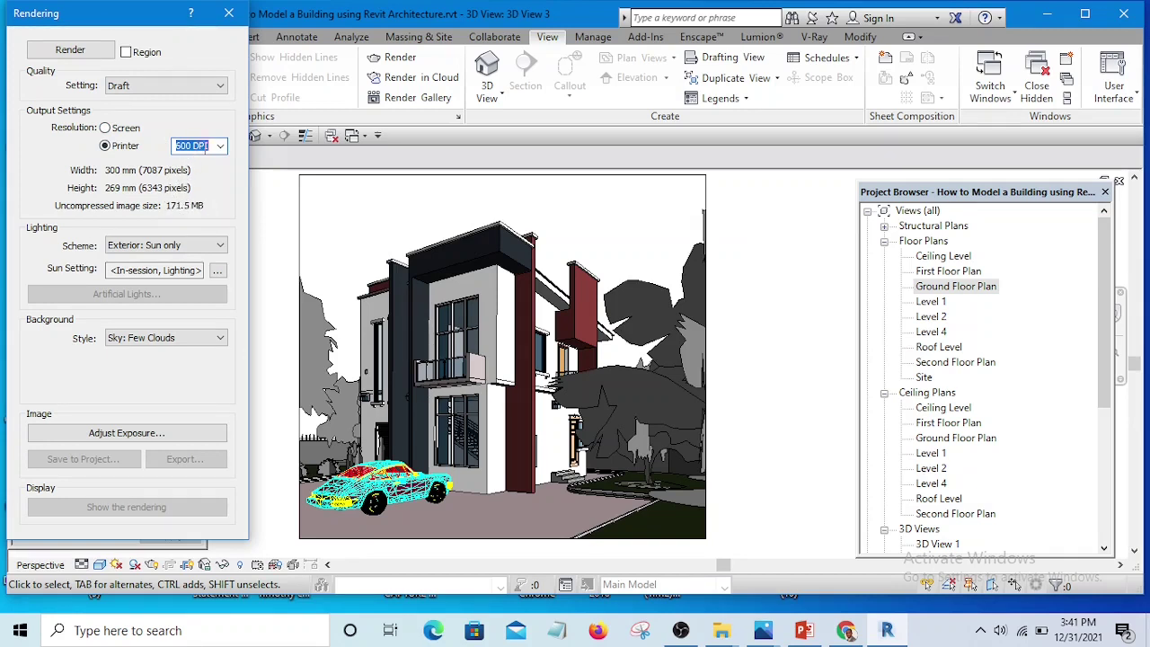
{"action": "left_click", "coordinate": [221, 148]}
{"action": "left_click", "coordinate": [220, 147]}
{"action": "left_click", "coordinate": [220, 145]}
{"action": "key", "text": "Up"}
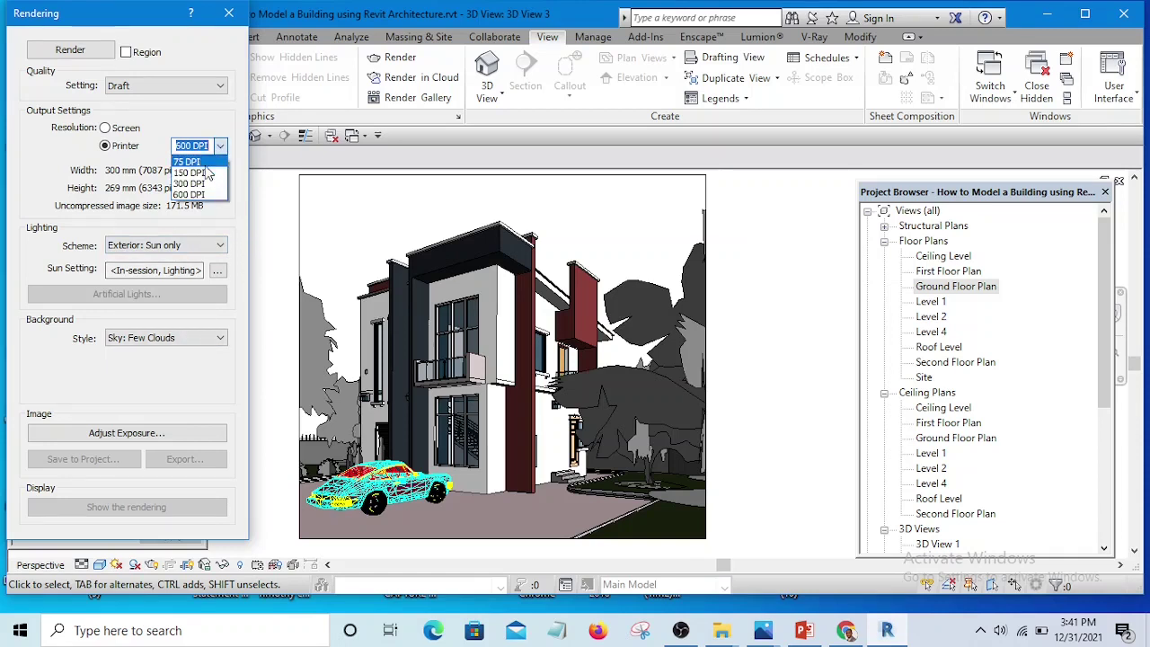
{"action": "left_click", "coordinate": [203, 174]}
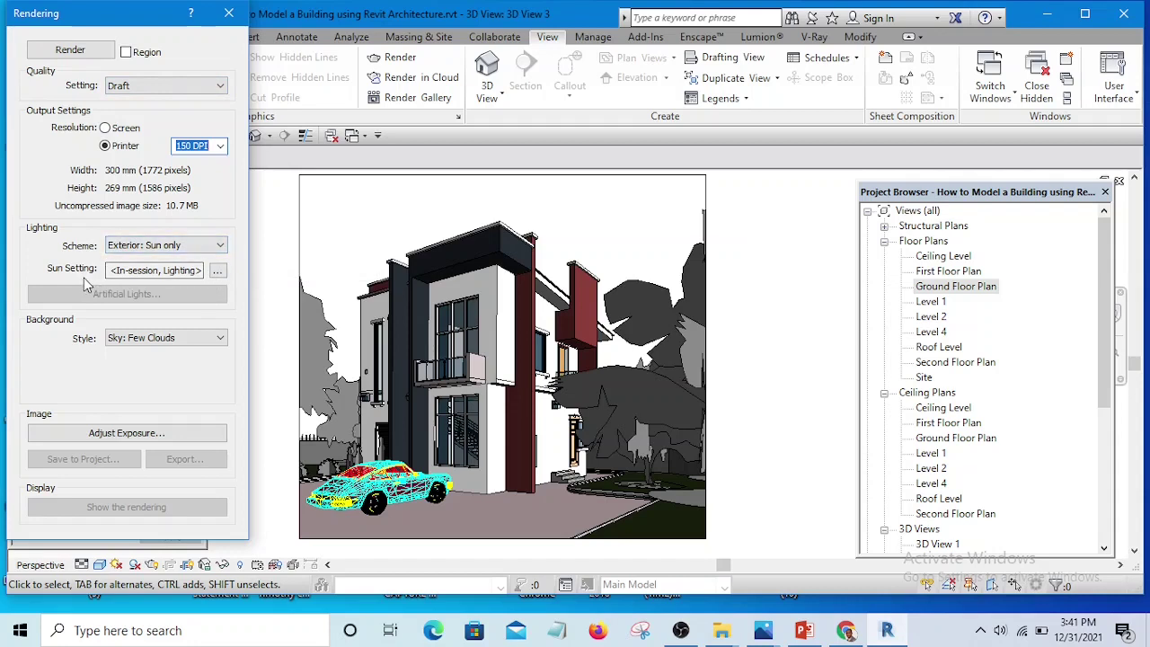
Apply the Sunlight from Top Right sun preset and dismiss the updater error message.
{"action": "left_click", "coordinate": [217, 269]}
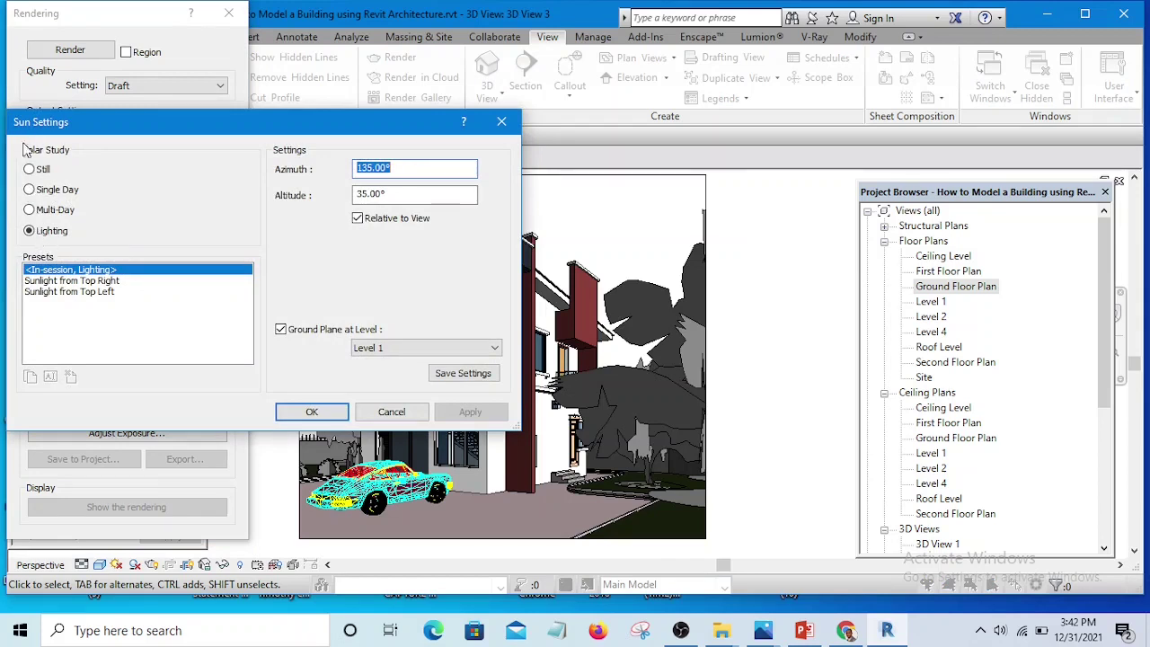
{"action": "left_click", "coordinate": [84, 282]}
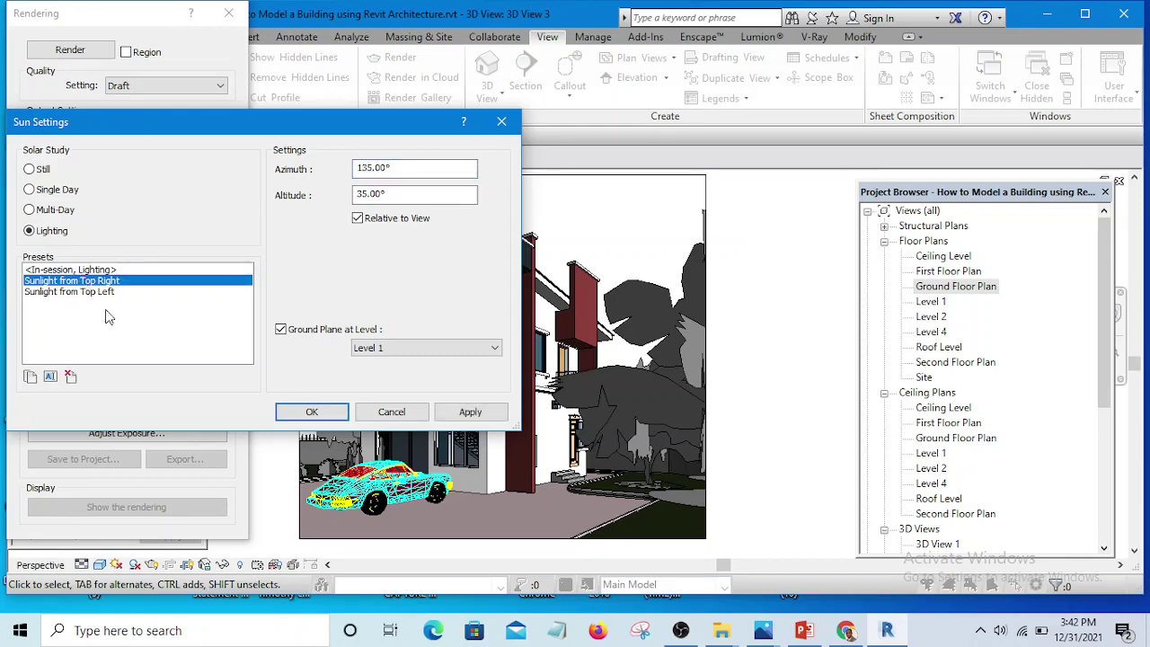
{"action": "left_click", "coordinate": [306, 413]}
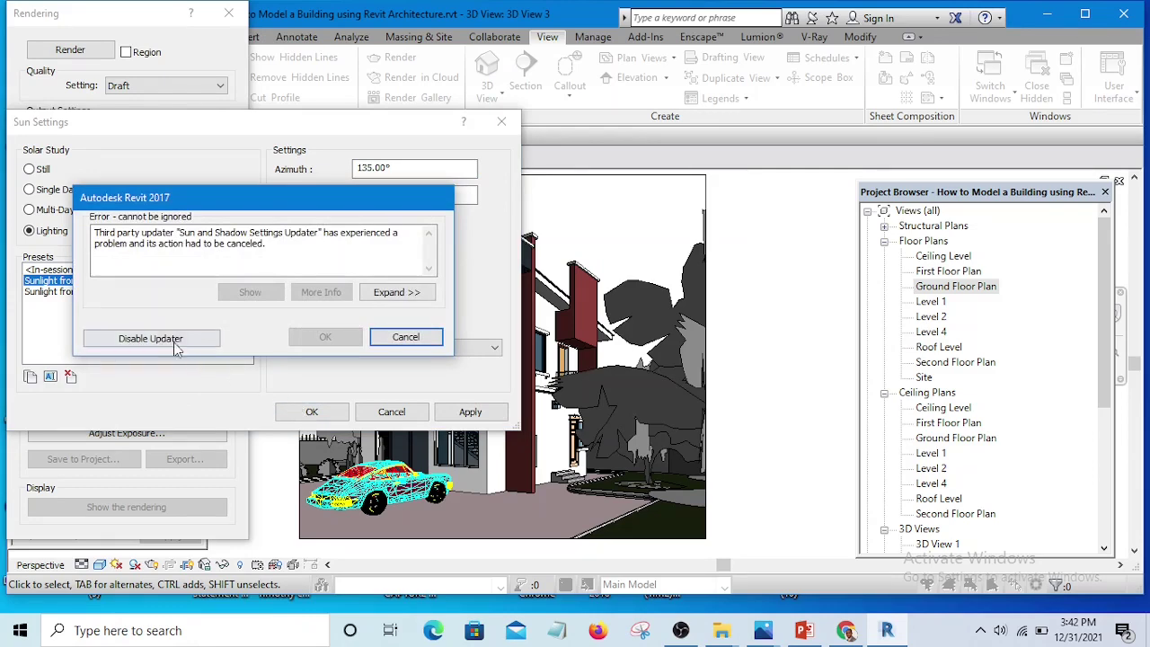
{"action": "left_click", "coordinate": [173, 345]}
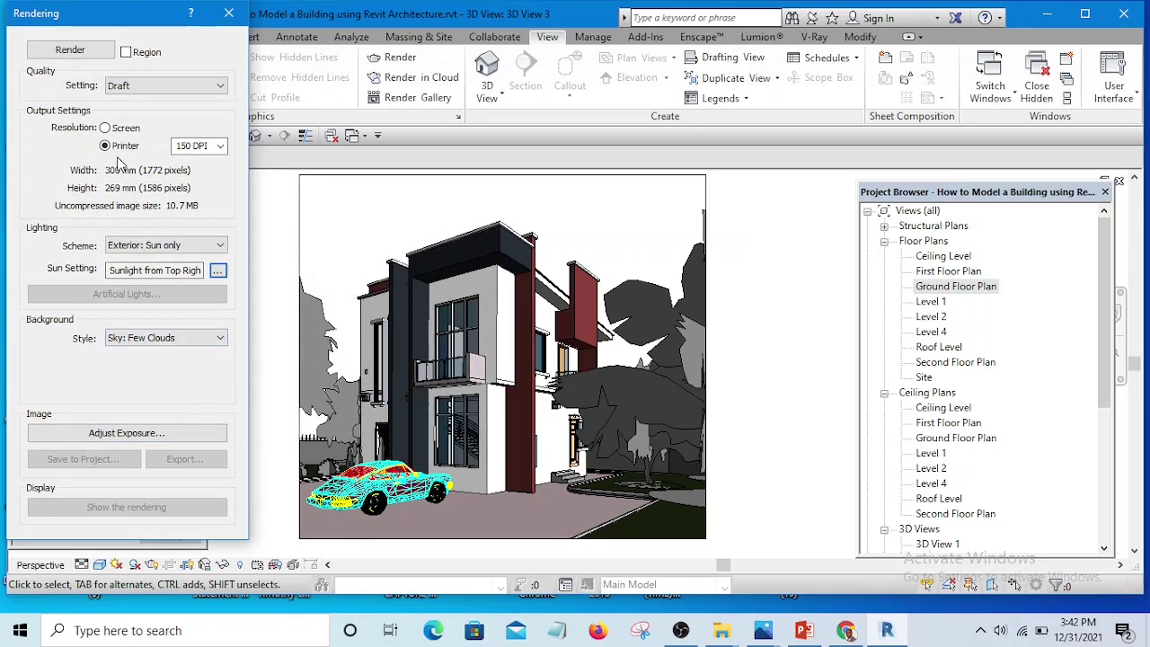
Render 3D View 3 at Draft quality, showing the sunlit house, pink car and trees.
{"action": "left_click", "coordinate": [75, 45]}
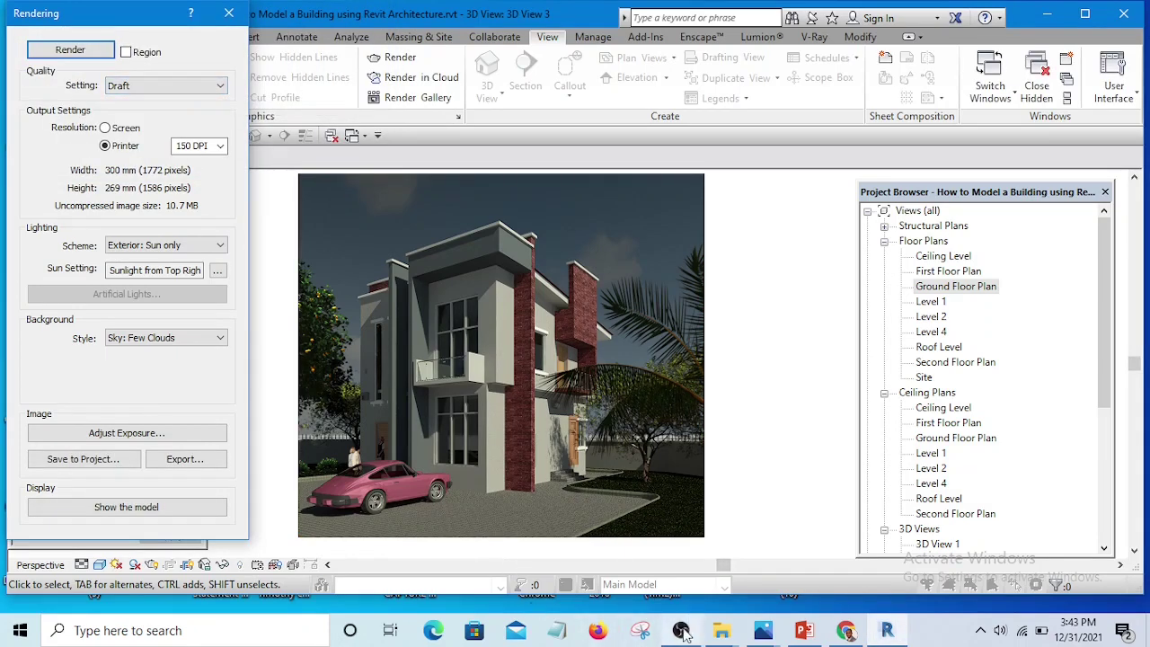
{"action": "scroll", "coordinate": [530, 378], "scroll_direction": "up", "scroll_amount": 2}
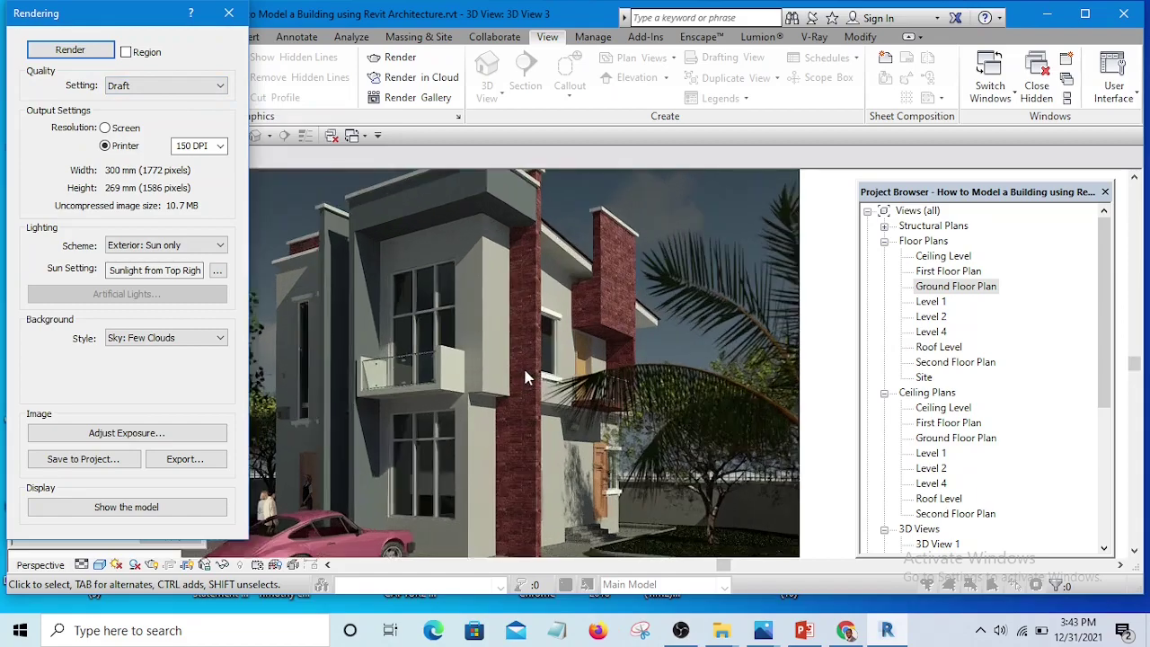
{"action": "scroll", "coordinate": [530, 380], "scroll_direction": "up", "scroll_amount": 2}
{"action": "scroll", "coordinate": [530, 379], "scroll_direction": "up", "scroll_amount": 2}
{"action": "scroll", "coordinate": [667, 393], "scroll_direction": "down", "scroll_amount": 3}
{"action": "scroll", "coordinate": [656, 395], "scroll_direction": "down", "scroll_amount": 1}
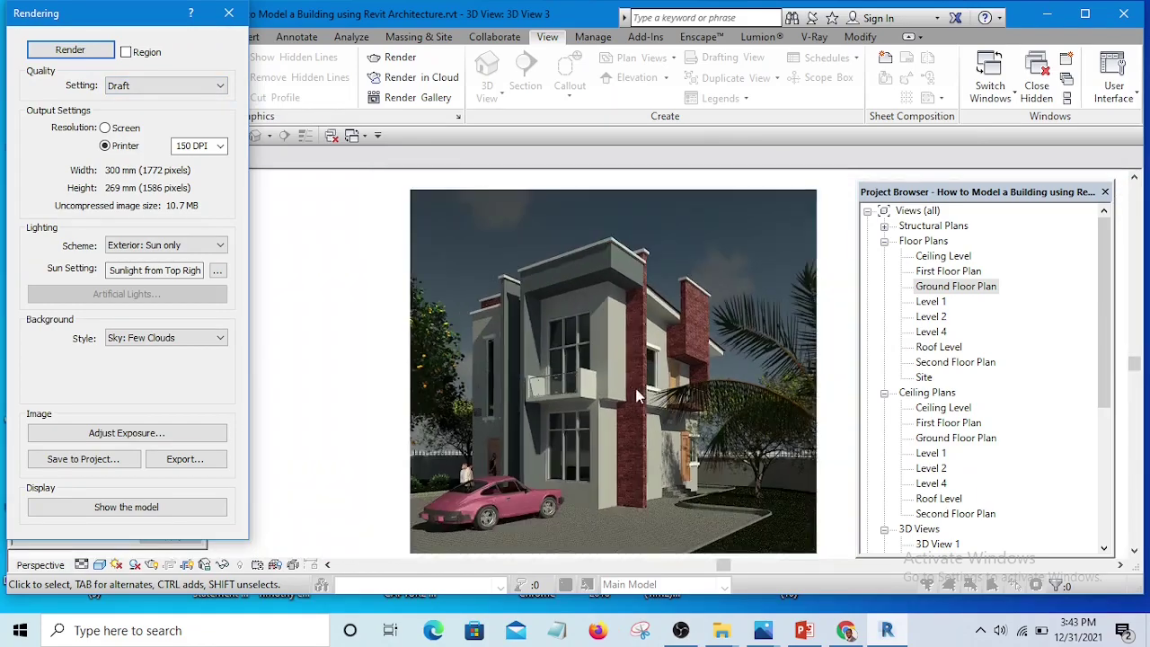
{"action": "scroll", "coordinate": [626, 315], "scroll_direction": "up", "scroll_amount": 3}
{"action": "scroll", "coordinate": [629, 319], "scroll_direction": "up", "scroll_amount": 2}
{"action": "scroll", "coordinate": [611, 350], "scroll_direction": "up", "scroll_amount": 2}
{"action": "scroll", "coordinate": [593, 373], "scroll_direction": "up", "scroll_amount": 2}
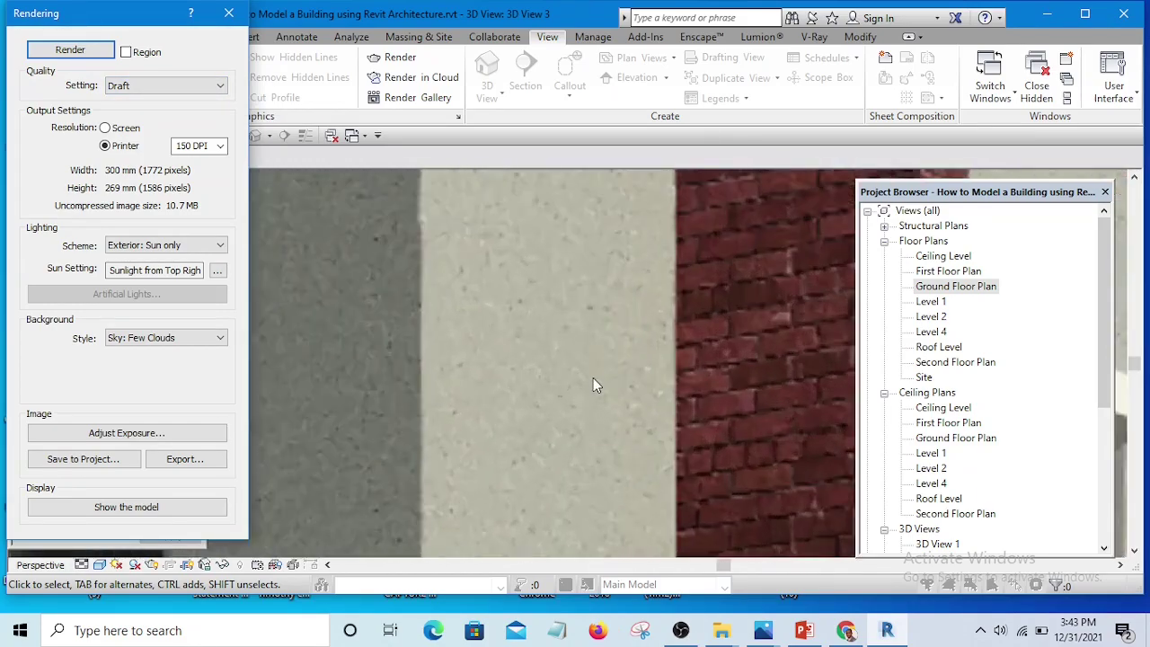
{"action": "scroll", "coordinate": [593, 377], "scroll_direction": "down", "scroll_amount": 3}
{"action": "scroll", "coordinate": [575, 391], "scroll_direction": "down", "scroll_amount": 2}
{"action": "scroll", "coordinate": [415, 459], "scroll_direction": "up", "scroll_amount": 3}
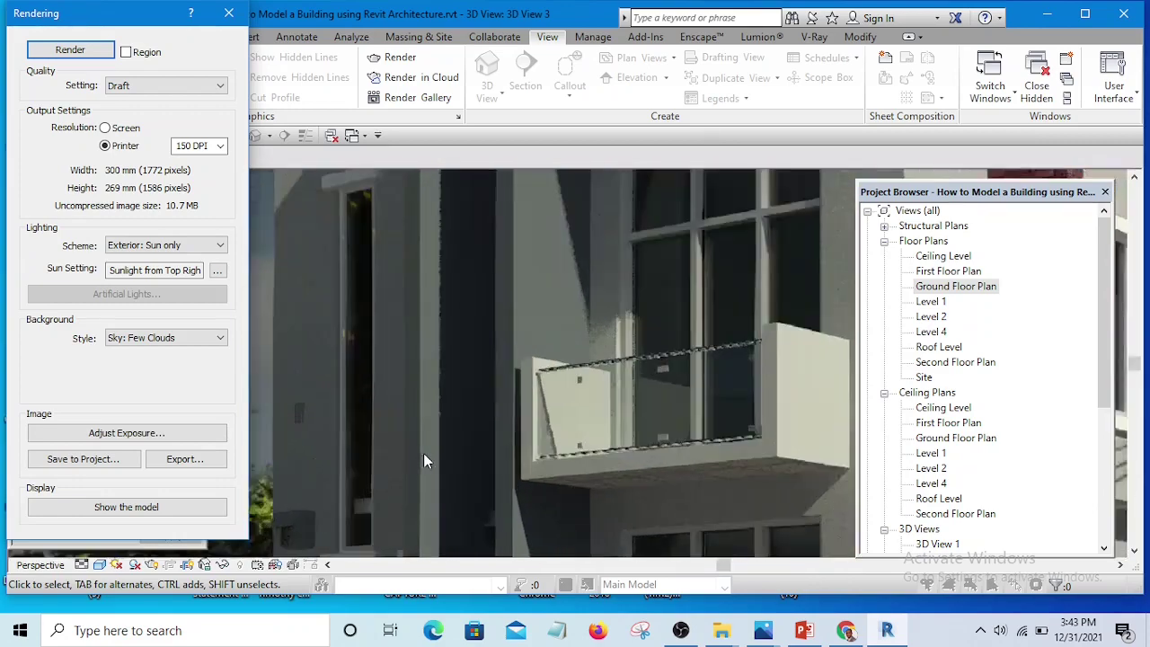
{"action": "scroll", "coordinate": [537, 461], "scroll_direction": "up", "scroll_amount": 1}
{"action": "scroll", "coordinate": [500, 431], "scroll_direction": "down", "scroll_amount": 1}
{"action": "scroll", "coordinate": [476, 420], "scroll_direction": "down", "scroll_amount": 4}
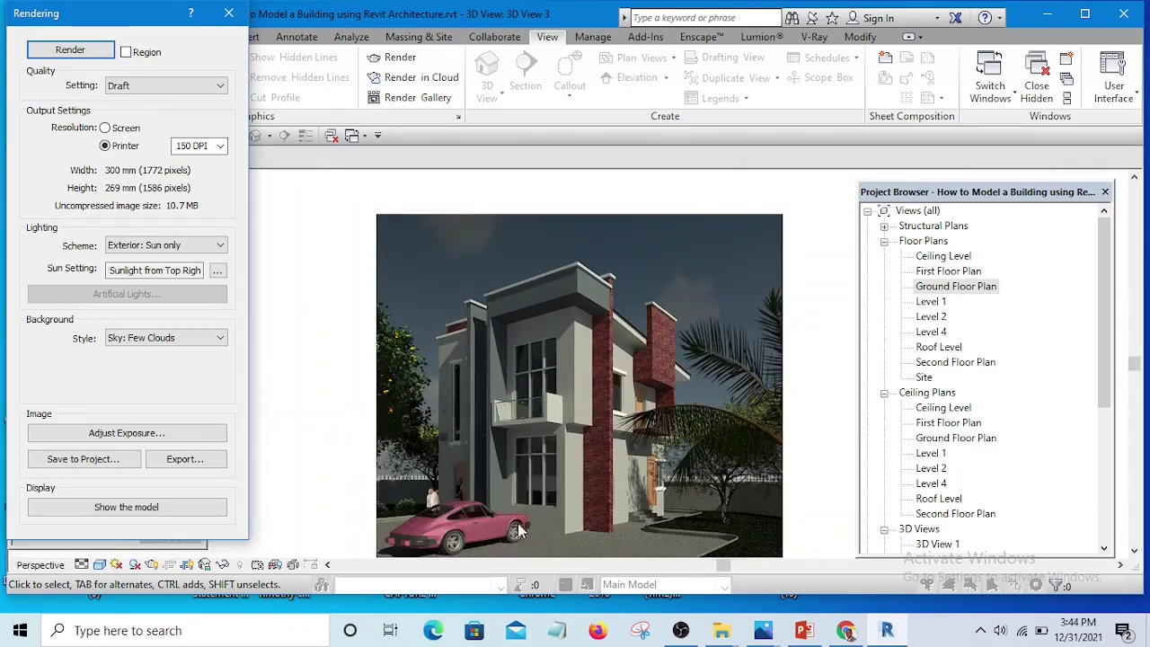
{"action": "scroll", "coordinate": [519, 530], "scroll_direction": "up", "scroll_amount": 1}
{"action": "scroll", "coordinate": [432, 527], "scroll_direction": "up", "scroll_amount": 3}
{"action": "scroll", "coordinate": [406, 491], "scroll_direction": "down", "scroll_amount": 2}
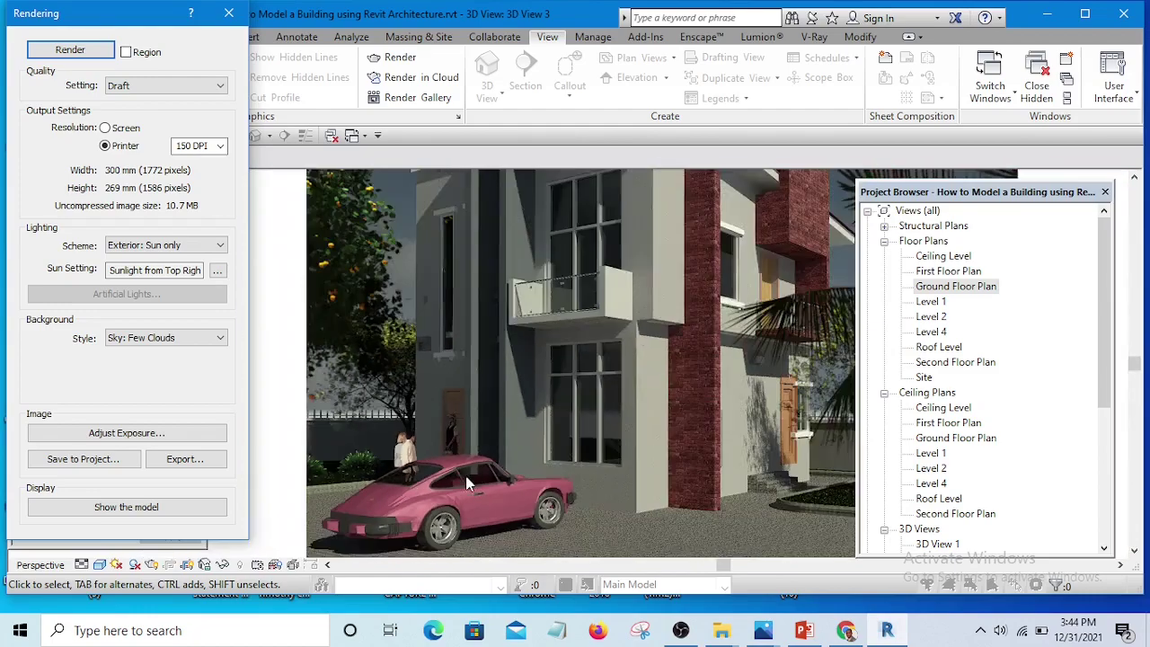
{"action": "scroll", "coordinate": [542, 510], "scroll_direction": "down", "scroll_amount": 3}
{"action": "scroll", "coordinate": [701, 507], "scroll_direction": "up", "scroll_amount": 2}
{"action": "scroll", "coordinate": [690, 475], "scroll_direction": "up", "scroll_amount": 2}
{"action": "scroll", "coordinate": [659, 446], "scroll_direction": "up", "scroll_amount": 2}
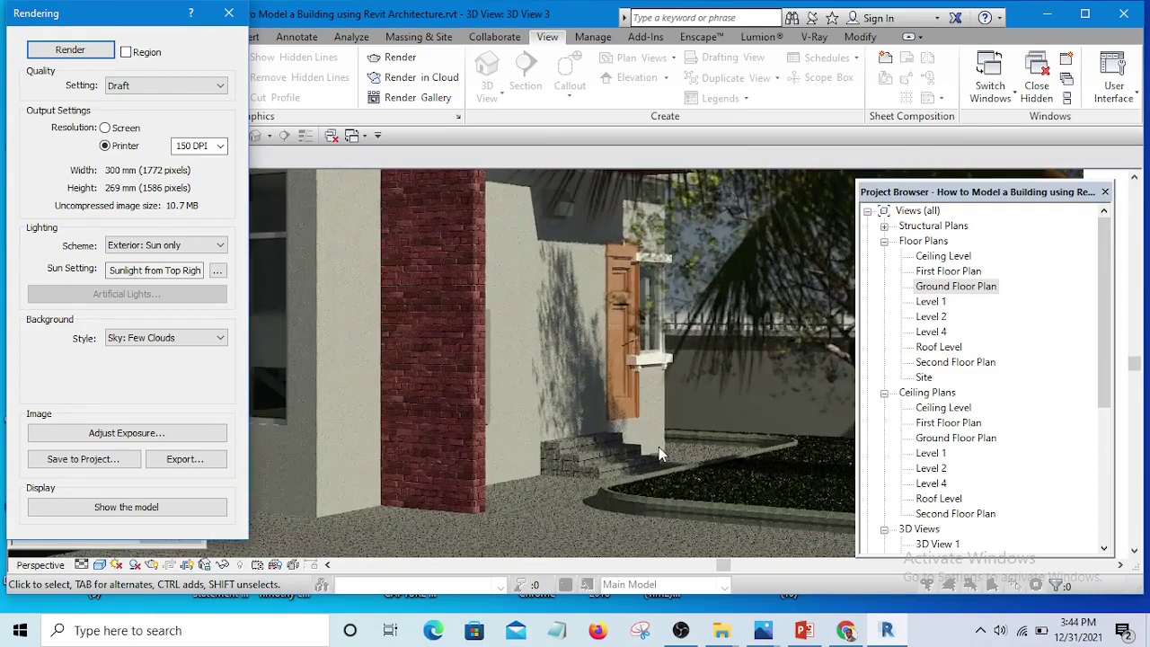
{"action": "scroll", "coordinate": [633, 449], "scroll_direction": "up", "scroll_amount": 1}
{"action": "scroll", "coordinate": [628, 448], "scroll_direction": "up", "scroll_amount": 2}
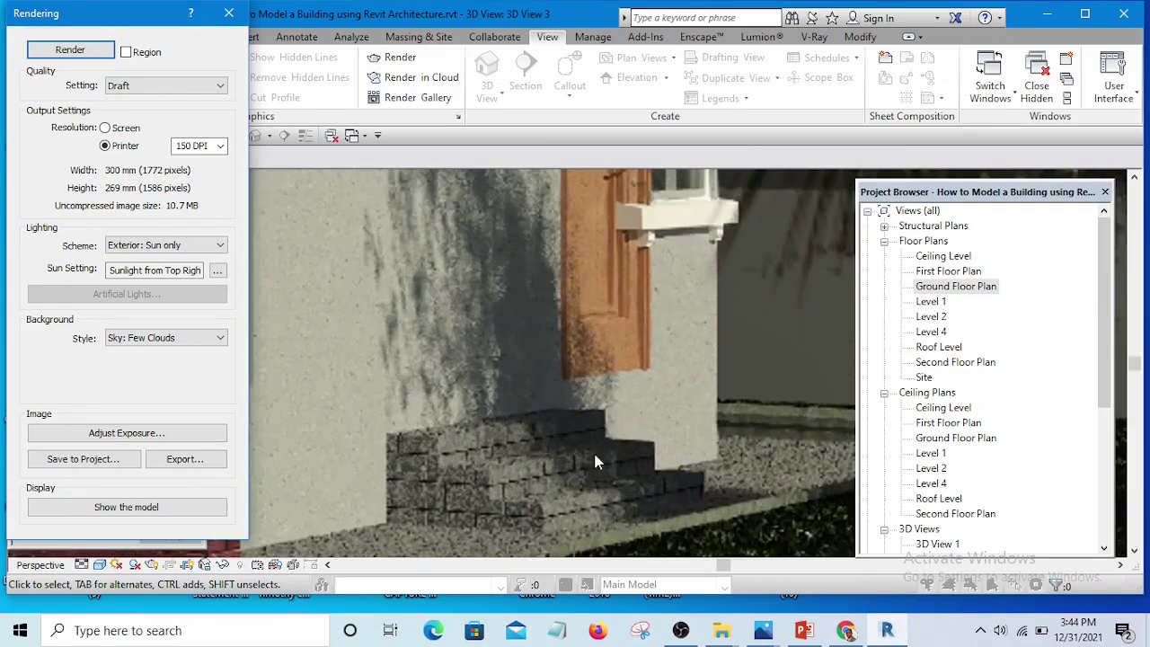
{"action": "scroll", "coordinate": [557, 458], "scroll_direction": "down", "scroll_amount": 1}
{"action": "scroll", "coordinate": [525, 467], "scroll_direction": "up", "scroll_amount": 1}
{"action": "scroll", "coordinate": [516, 480], "scroll_direction": "up", "scroll_amount": 2}
{"action": "scroll", "coordinate": [415, 479], "scroll_direction": "down", "scroll_amount": 1}
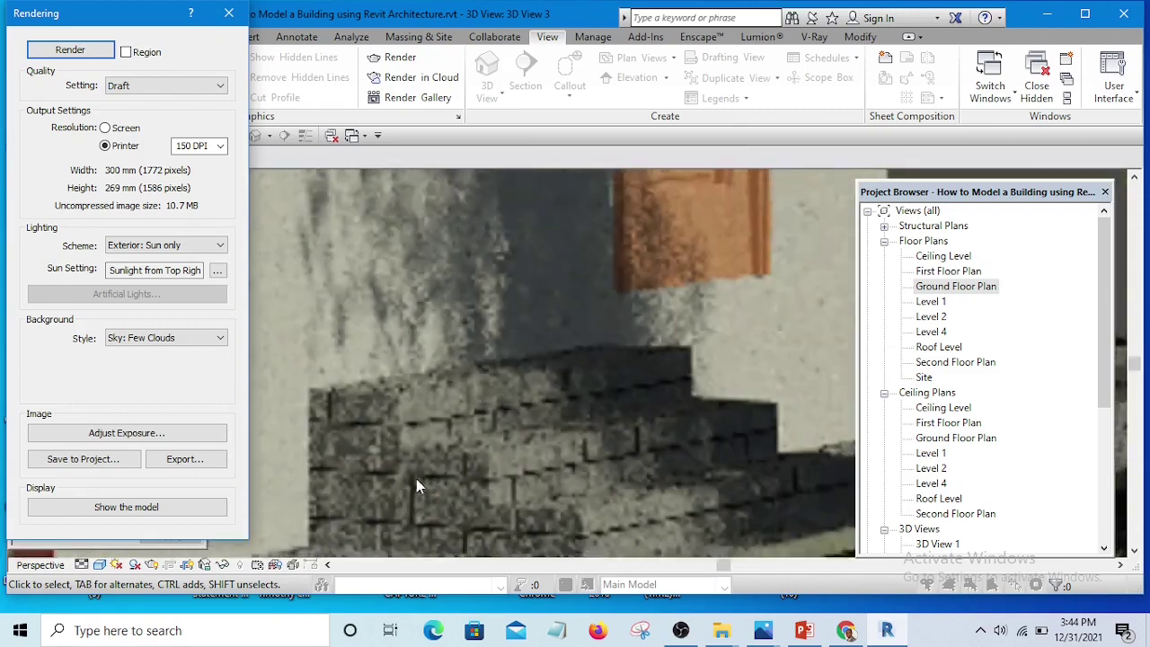
{"action": "scroll", "coordinate": [453, 463], "scroll_direction": "down", "scroll_amount": 1}
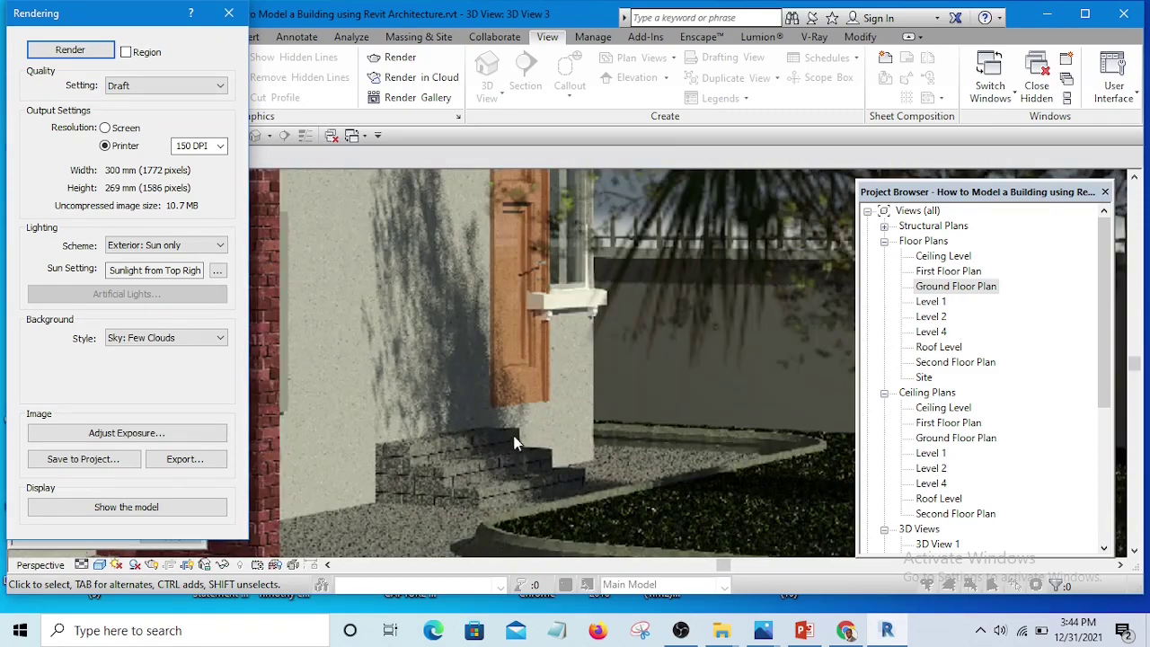
{"action": "scroll", "coordinate": [549, 355], "scroll_direction": "down", "scroll_amount": 1}
{"action": "scroll", "coordinate": [531, 363], "scroll_direction": "up", "scroll_amount": 2}
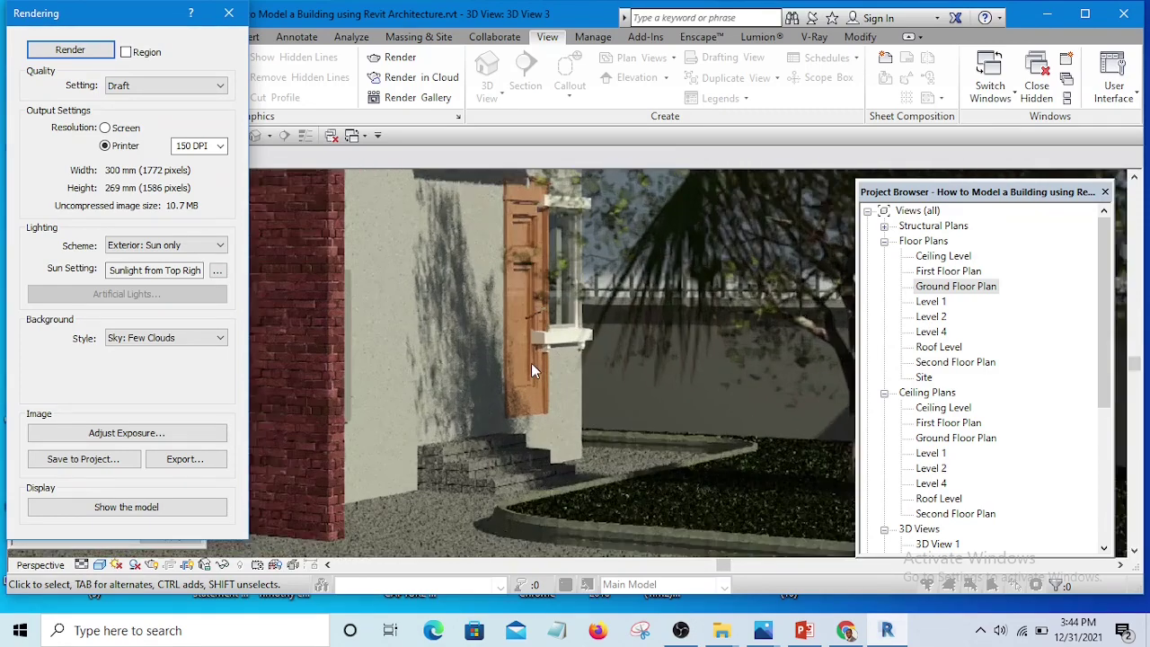
{"action": "scroll", "coordinate": [611, 424], "scroll_direction": "down", "scroll_amount": 1}
{"action": "scroll", "coordinate": [611, 423], "scroll_direction": "down", "scroll_amount": 1}
{"action": "scroll", "coordinate": [562, 429], "scroll_direction": "up", "scroll_amount": 2}
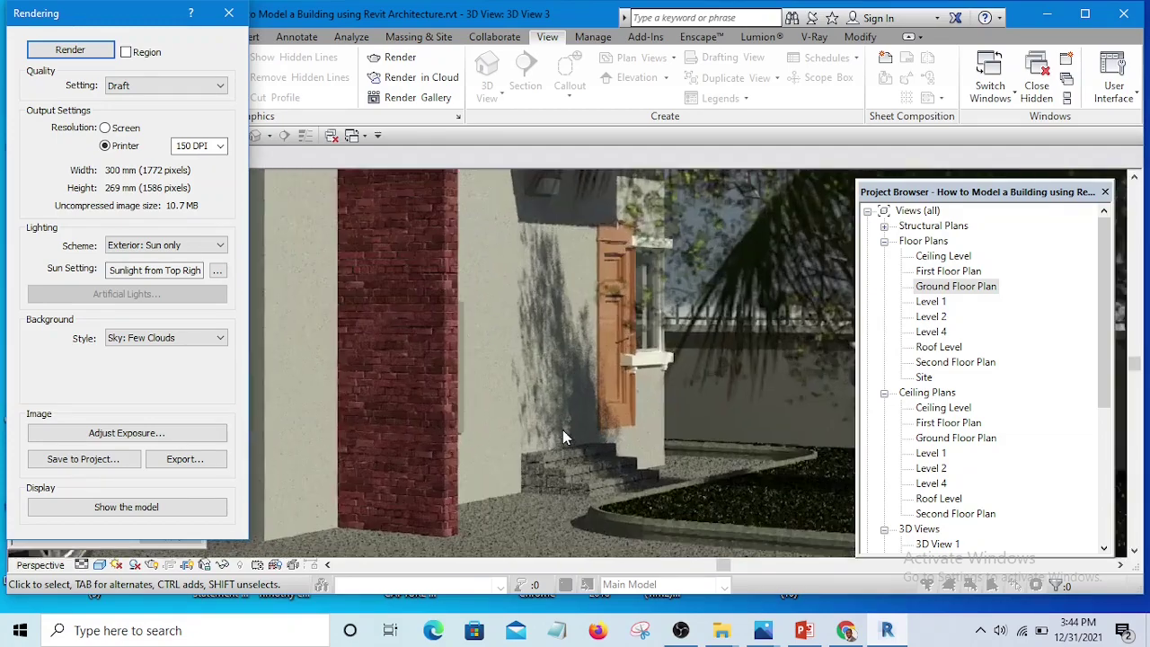
{"action": "scroll", "coordinate": [646, 421], "scroll_direction": "up", "scroll_amount": 1}
{"action": "scroll", "coordinate": [647, 421], "scroll_direction": "down", "scroll_amount": 1}
{"action": "scroll", "coordinate": [647, 424], "scroll_direction": "down", "scroll_amount": 1}
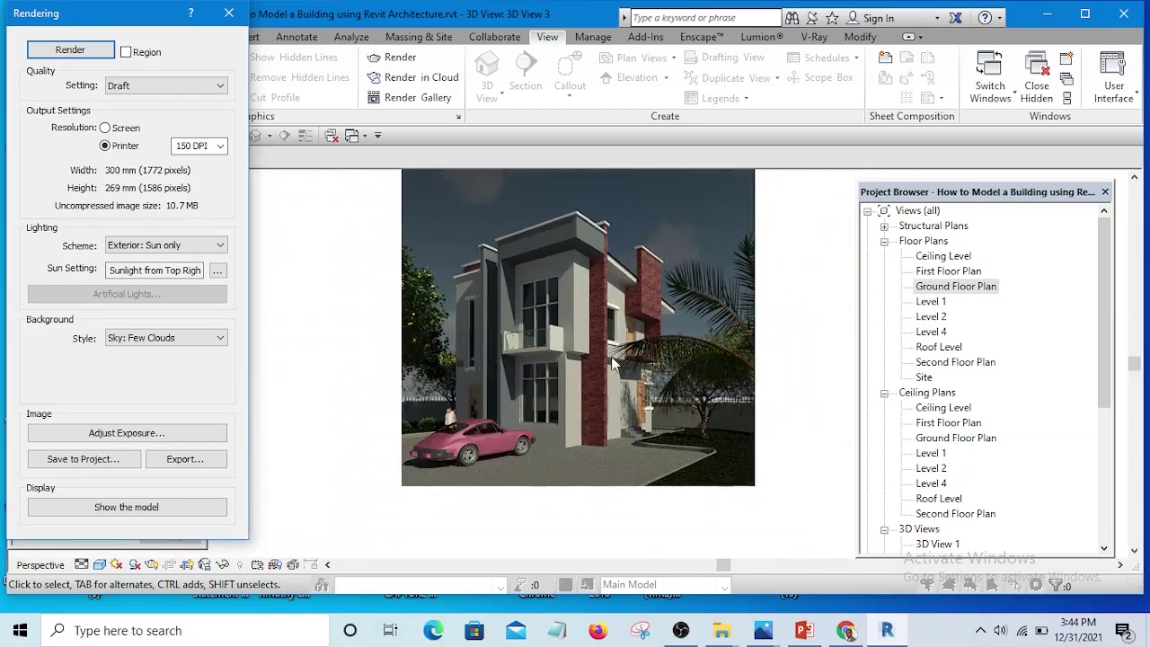
{"action": "scroll", "coordinate": [601, 307], "scroll_direction": "up", "scroll_amount": 1}
{"action": "scroll", "coordinate": [601, 306], "scroll_direction": "up", "scroll_amount": 1}
{"action": "scroll", "coordinate": [543, 379], "scroll_direction": "up", "scroll_amount": 1}
{"action": "scroll", "coordinate": [542, 379], "scroll_direction": "down", "scroll_amount": 1}
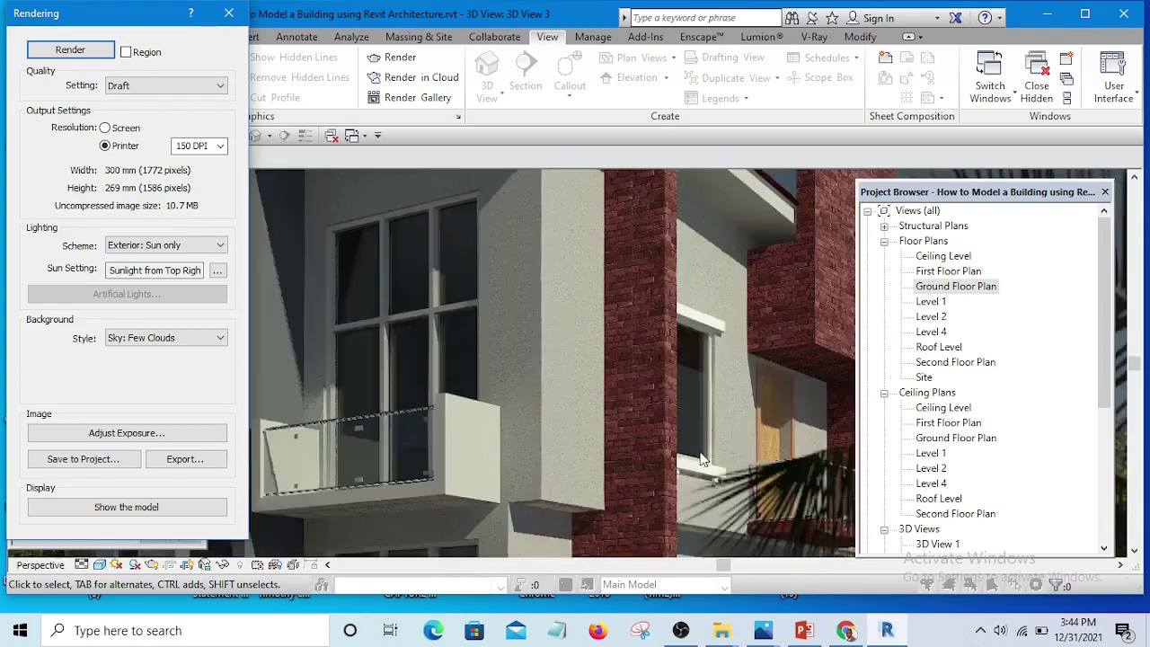
{"action": "scroll", "coordinate": [508, 446], "scroll_direction": "down", "scroll_amount": 1}
{"action": "scroll", "coordinate": [507, 446], "scroll_direction": "up", "scroll_amount": 1}
{"action": "scroll", "coordinate": [443, 463], "scroll_direction": "up", "scroll_amount": 1}
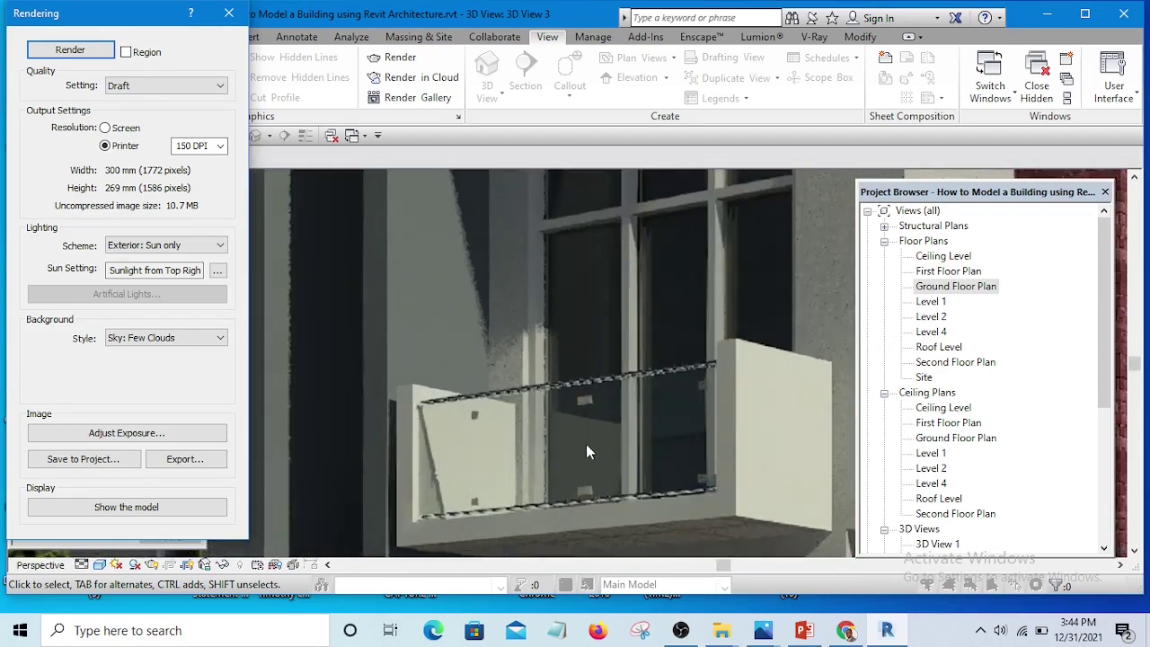
{"action": "scroll", "coordinate": [586, 450], "scroll_direction": "up", "scroll_amount": 1}
{"action": "scroll", "coordinate": [587, 439], "scroll_direction": "up", "scroll_amount": 1}
{"action": "scroll", "coordinate": [581, 405], "scroll_direction": "down", "scroll_amount": 2}
{"action": "scroll", "coordinate": [583, 390], "scroll_direction": "up", "scroll_amount": 1}
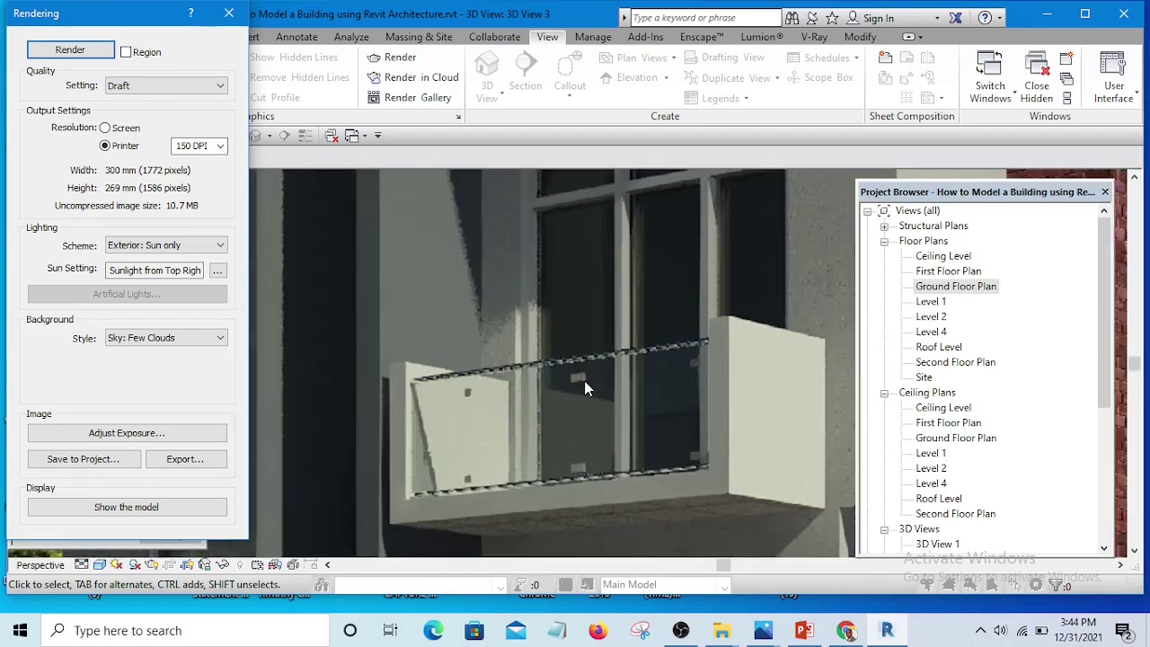
{"action": "scroll", "coordinate": [584, 385], "scroll_direction": "down", "scroll_amount": 1}
{"action": "scroll", "coordinate": [584, 387], "scroll_direction": "down", "scroll_amount": 1}
{"action": "scroll", "coordinate": [588, 476], "scroll_direction": "up", "scroll_amount": 2}
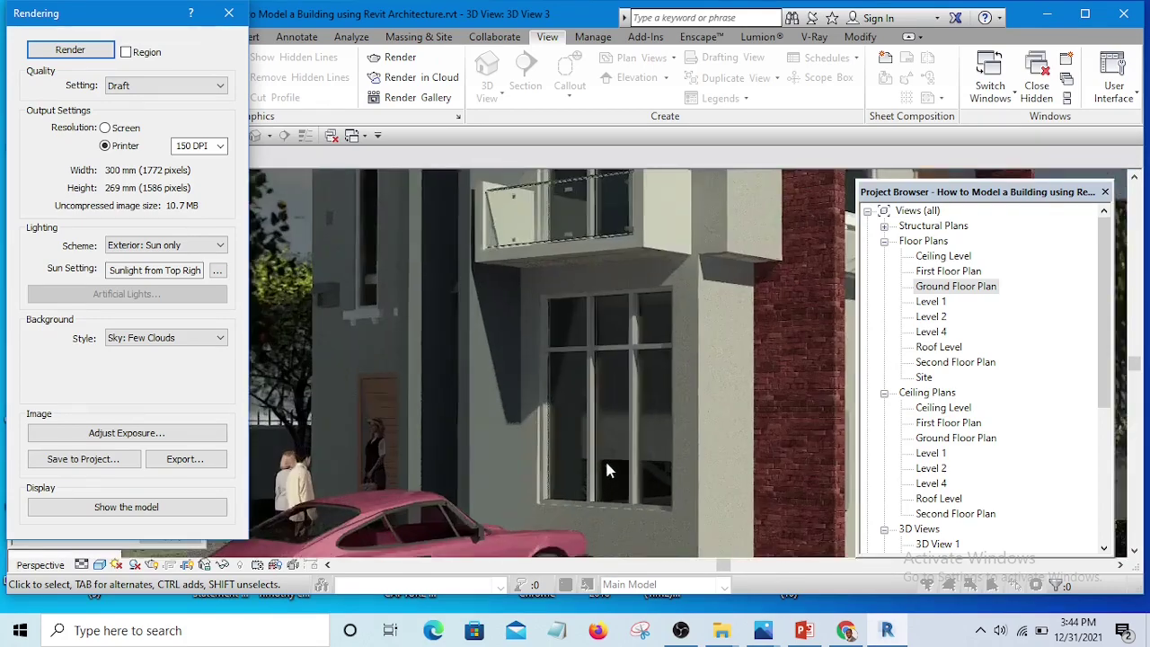
{"action": "scroll", "coordinate": [606, 467], "scroll_direction": "up", "scroll_amount": 1}
{"action": "scroll", "coordinate": [608, 469], "scroll_direction": "down", "scroll_amount": 2}
{"action": "scroll", "coordinate": [608, 467], "scroll_direction": "down", "scroll_amount": 1}
{"action": "scroll", "coordinate": [608, 467], "scroll_direction": "down", "scroll_amount": 1}
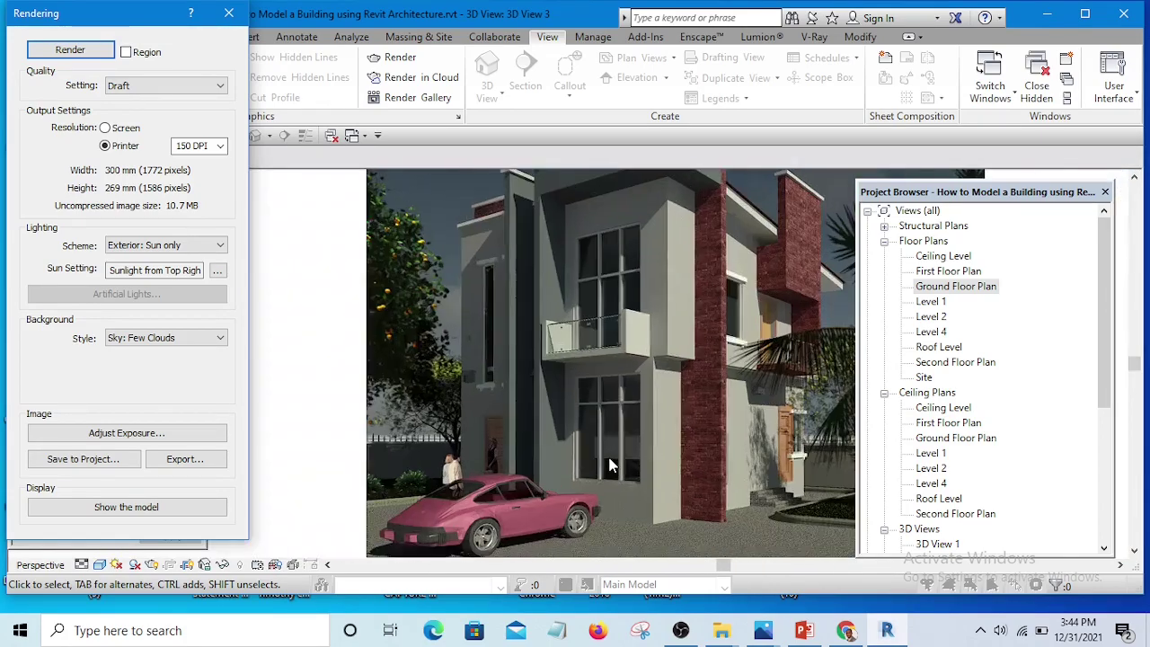
{"action": "scroll", "coordinate": [609, 465], "scroll_direction": "up", "scroll_amount": 1}
{"action": "scroll", "coordinate": [604, 341], "scroll_direction": "up", "scroll_amount": 1}
{"action": "scroll", "coordinate": [604, 342], "scroll_direction": "up", "scroll_amount": 1}
{"action": "scroll", "coordinate": [381, 497], "scroll_direction": "down", "scroll_amount": 2}
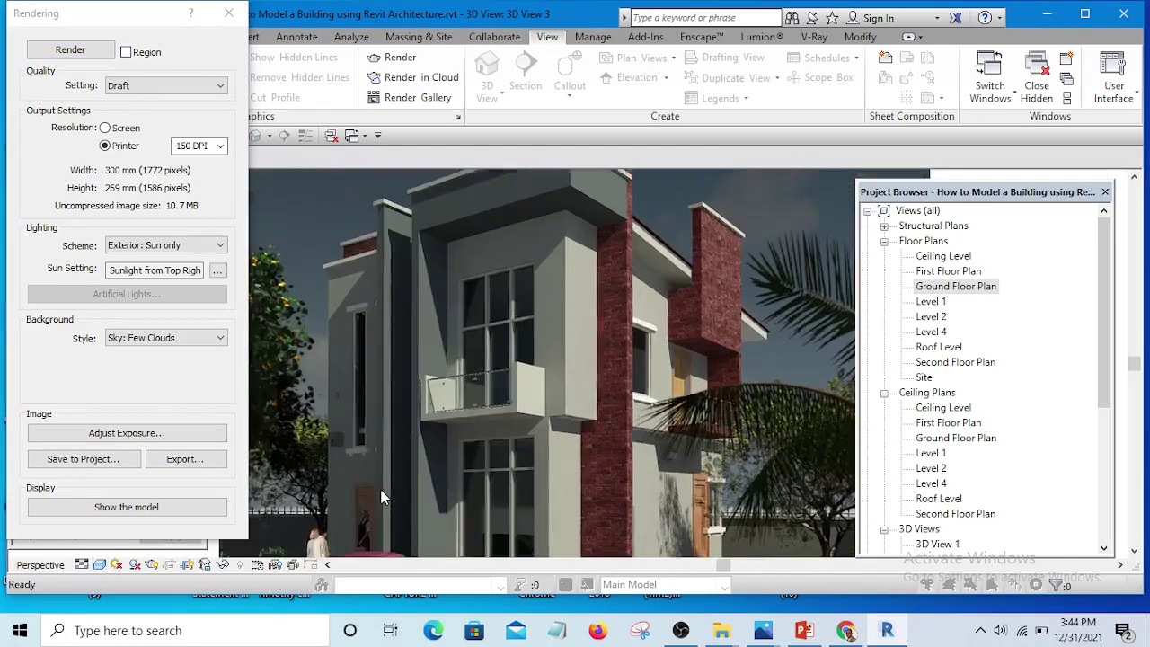
{"action": "scroll", "coordinate": [382, 497], "scroll_direction": "down", "scroll_amount": 2}
{"action": "scroll", "coordinate": [432, 490], "scroll_direction": "up", "scroll_amount": 1}
{"action": "scroll", "coordinate": [480, 485], "scroll_direction": "up", "scroll_amount": 2}
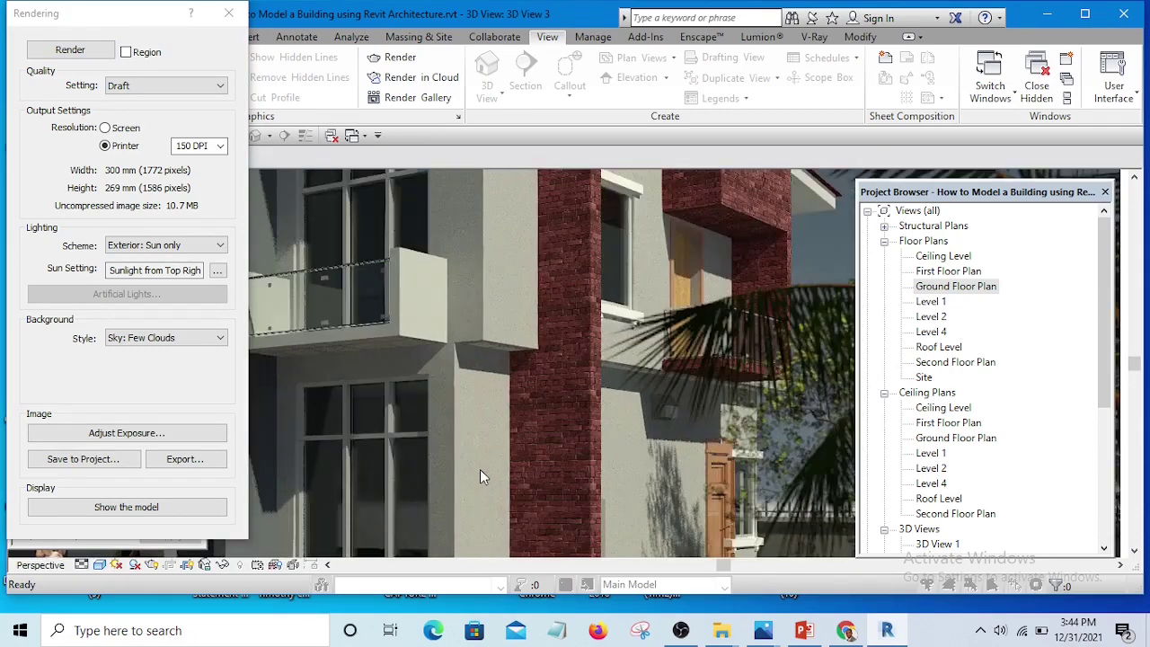
{"action": "scroll", "coordinate": [480, 467], "scroll_direction": "down", "scroll_amount": 1}
{"action": "scroll", "coordinate": [482, 466], "scroll_direction": "down", "scroll_amount": 1}
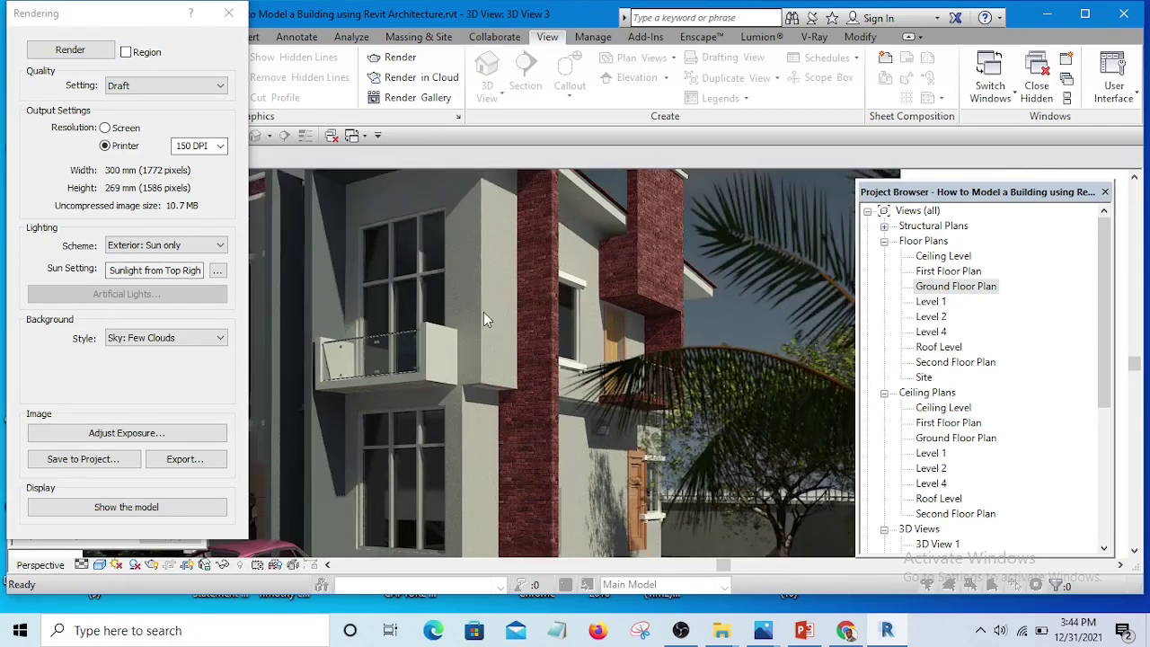
{"action": "scroll", "coordinate": [424, 376], "scroll_direction": "down", "scroll_amount": 2}
{"action": "scroll", "coordinate": [406, 470], "scroll_direction": "up", "scroll_amount": 2}
{"action": "scroll", "coordinate": [432, 497], "scroll_direction": "up", "scroll_amount": 1}
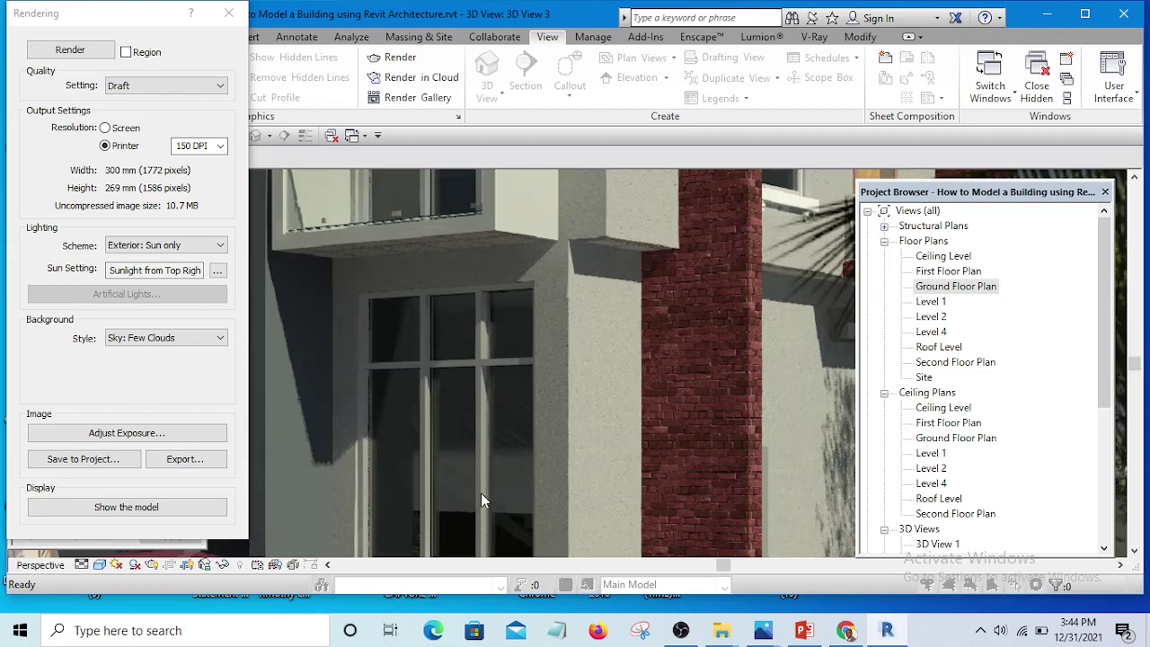
{"action": "scroll", "coordinate": [481, 494], "scroll_direction": "up", "scroll_amount": 1}
{"action": "scroll", "coordinate": [477, 414], "scroll_direction": "down", "scroll_amount": 2}
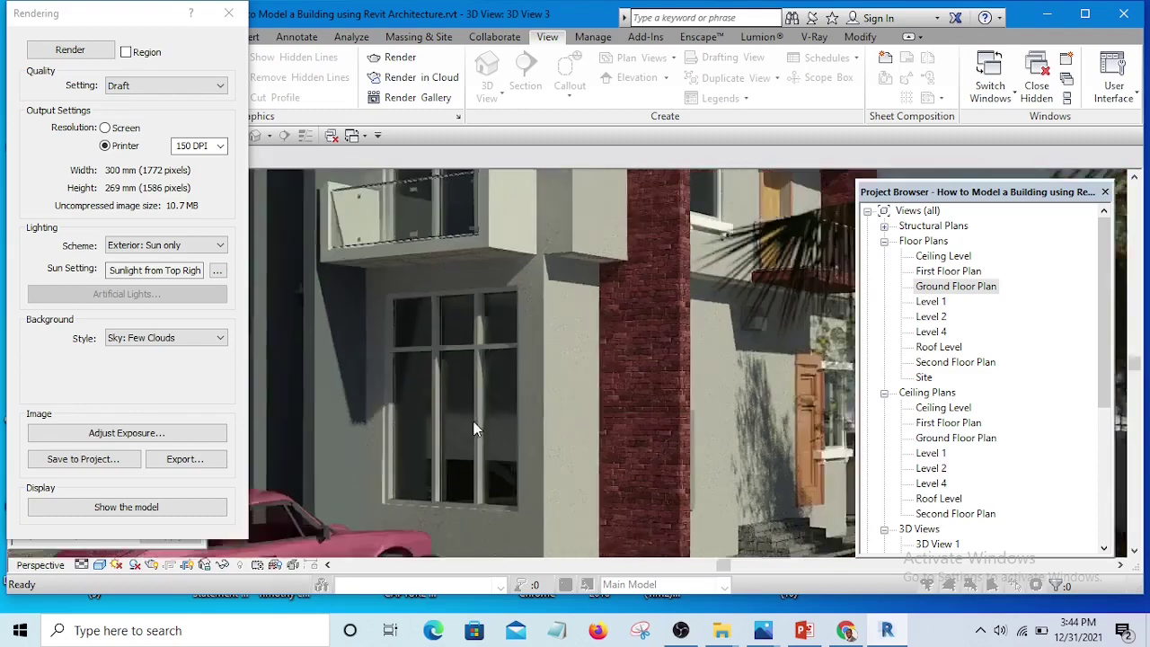
{"action": "scroll", "coordinate": [482, 405], "scroll_direction": "down", "scroll_amount": 1}
{"action": "scroll", "coordinate": [649, 257], "scroll_direction": "up", "scroll_amount": 3}
{"action": "scroll", "coordinate": [649, 257], "scroll_direction": "up", "scroll_amount": 1}
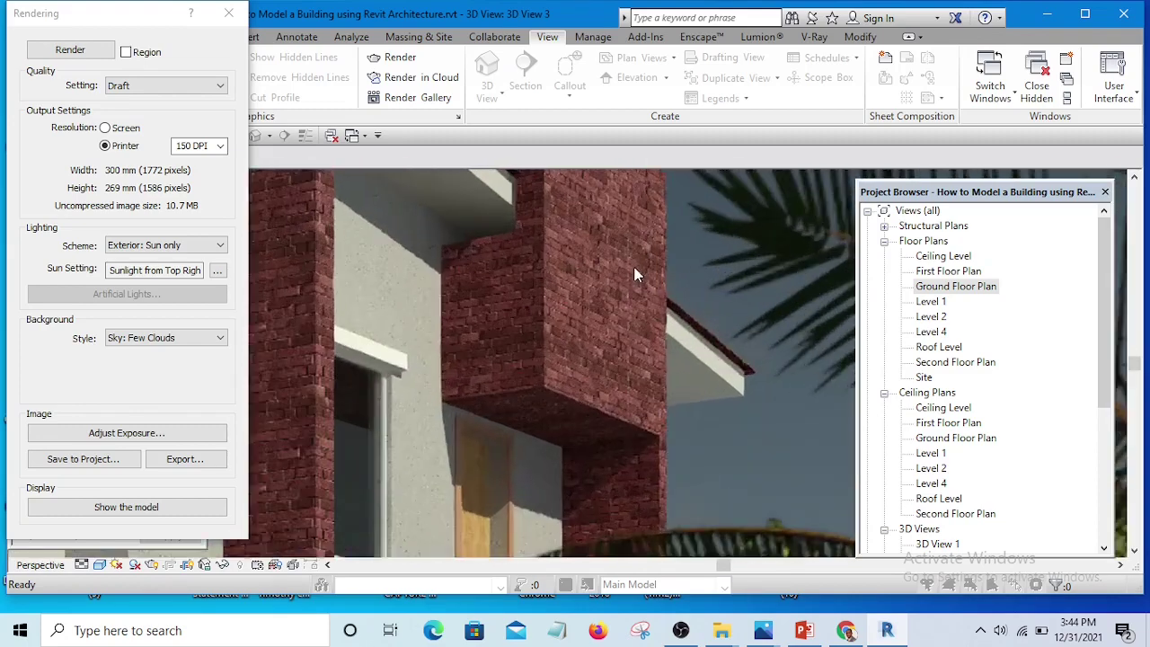
{"action": "scroll", "coordinate": [631, 303], "scroll_direction": "up", "scroll_amount": 1}
{"action": "scroll", "coordinate": [643, 346], "scroll_direction": "down", "scroll_amount": 1}
{"action": "scroll", "coordinate": [632, 297], "scroll_direction": "down", "scroll_amount": 1}
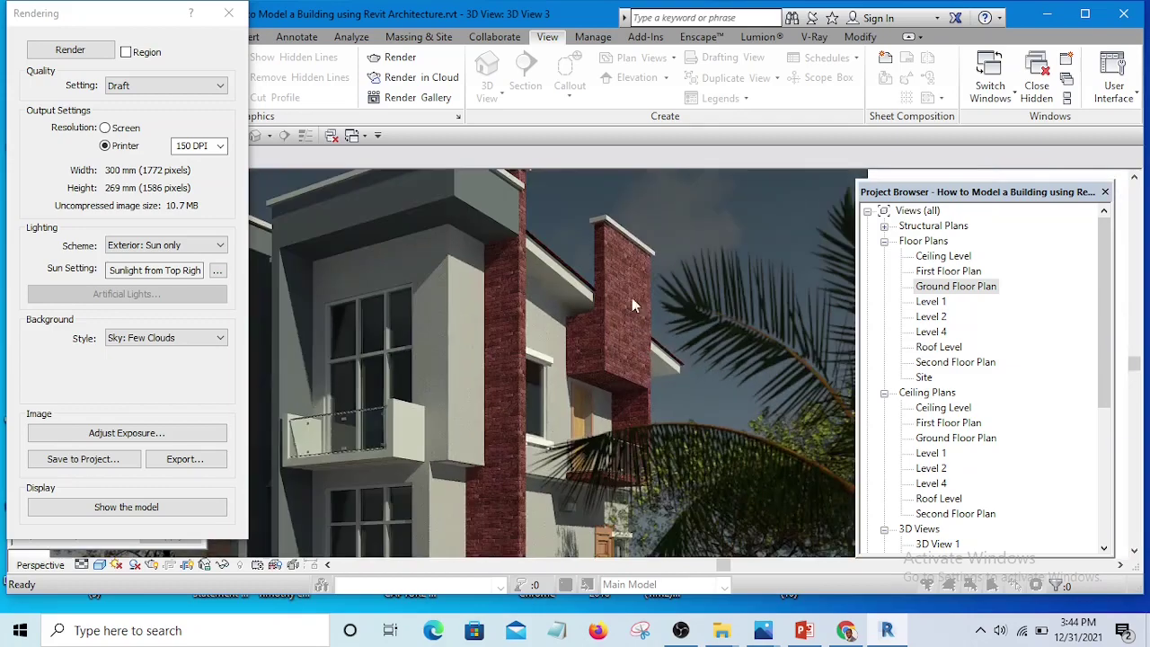
{"action": "scroll", "coordinate": [576, 207], "scroll_direction": "up", "scroll_amount": 1}
{"action": "scroll", "coordinate": [625, 238], "scroll_direction": "up", "scroll_amount": 1}
{"action": "scroll", "coordinate": [665, 269], "scroll_direction": "down", "scroll_amount": 1}
{"action": "scroll", "coordinate": [696, 298], "scroll_direction": "down", "scroll_amount": 2}
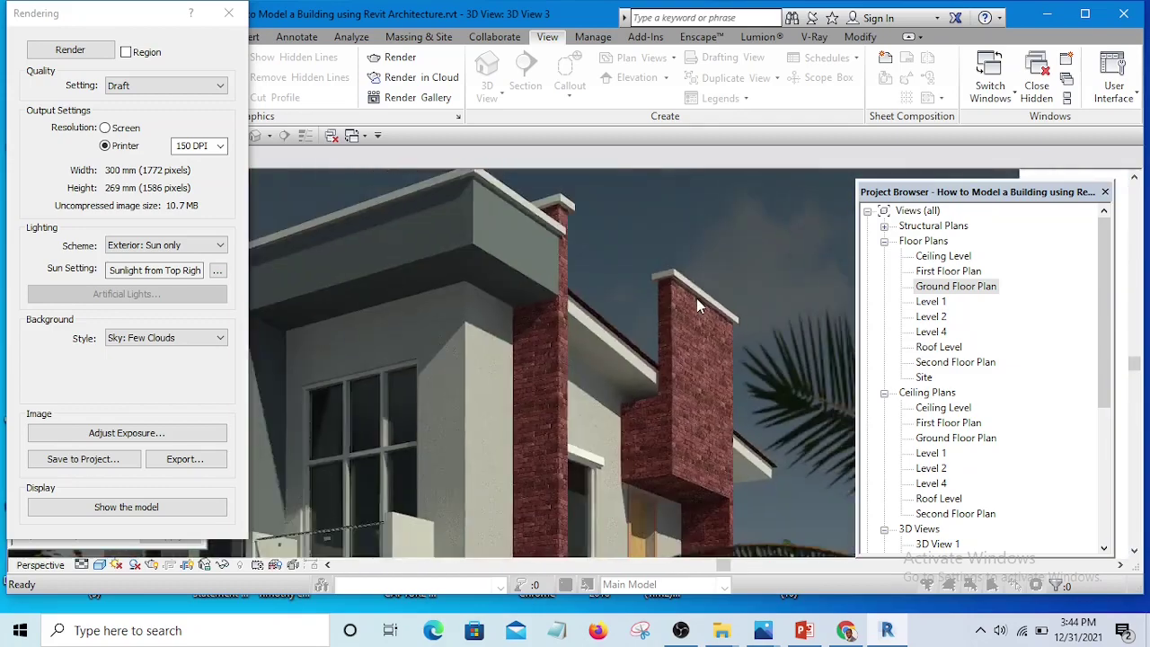
{"action": "scroll", "coordinate": [696, 299], "scroll_direction": "down", "scroll_amount": 1}
{"action": "scroll", "coordinate": [405, 315], "scroll_direction": "down", "scroll_amount": 1}
{"action": "scroll", "coordinate": [406, 320], "scroll_direction": "up", "scroll_amount": 1}
{"action": "scroll", "coordinate": [629, 303], "scroll_direction": "down", "scroll_amount": 1}
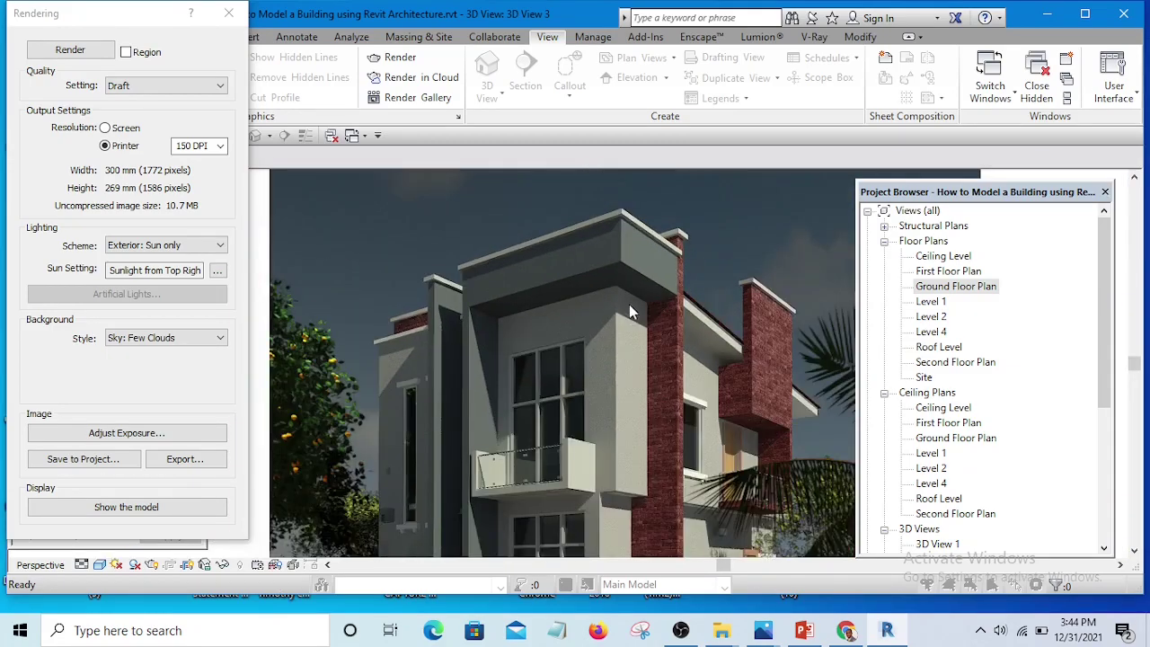
{"action": "scroll", "coordinate": [682, 283], "scroll_direction": "up", "scroll_amount": 1}
{"action": "scroll", "coordinate": [717, 270], "scroll_direction": "up", "scroll_amount": 1}
{"action": "scroll", "coordinate": [717, 269], "scroll_direction": "down", "scroll_amount": 1}
{"action": "scroll", "coordinate": [683, 323], "scroll_direction": "down", "scroll_amount": 1}
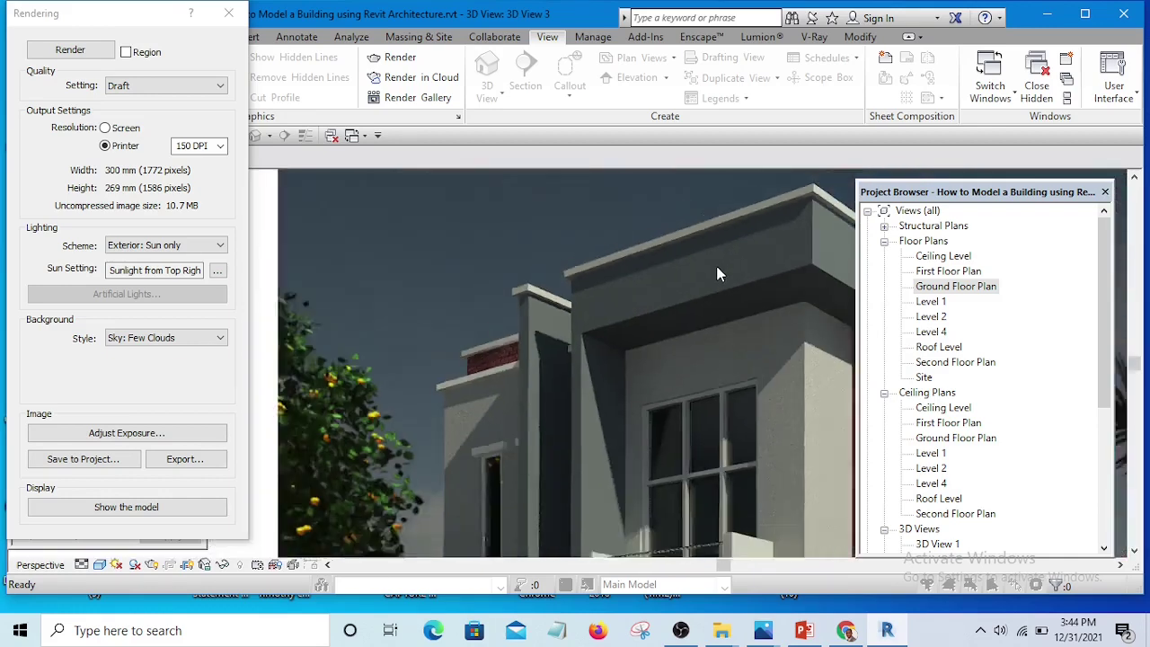
{"action": "scroll", "coordinate": [556, 453], "scroll_direction": "up", "scroll_amount": 1}
{"action": "scroll", "coordinate": [594, 464], "scroll_direction": "up", "scroll_amount": 1}
{"action": "scroll", "coordinate": [594, 458], "scroll_direction": "down", "scroll_amount": 1}
{"action": "scroll", "coordinate": [504, 255], "scroll_direction": "down", "scroll_amount": 1}
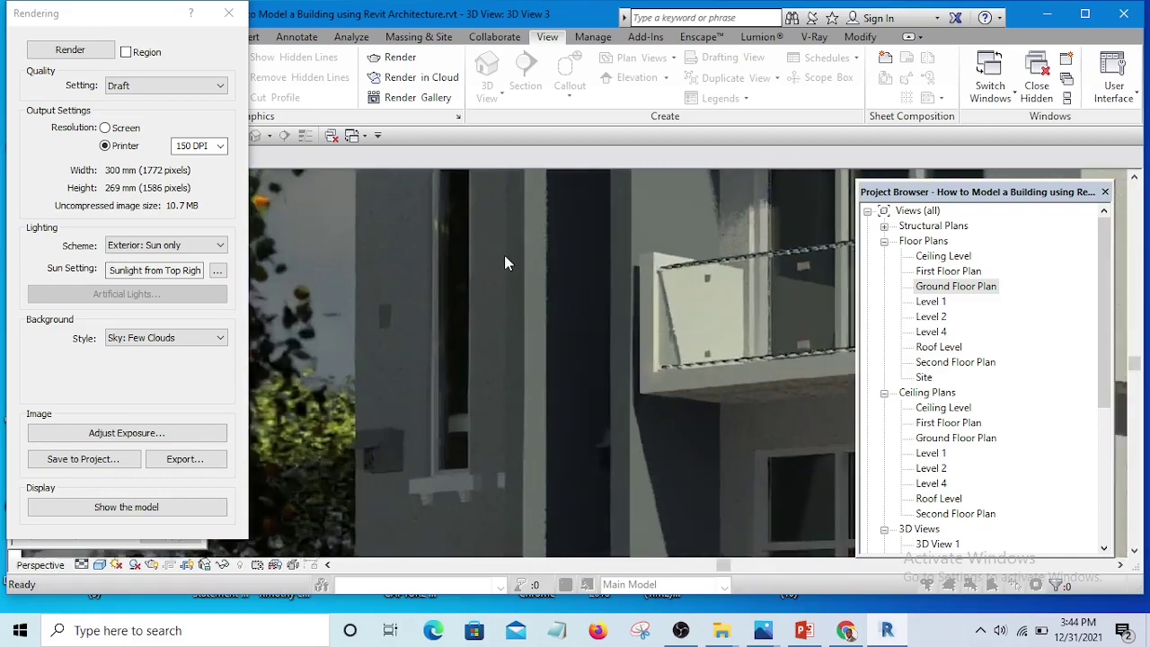
{"action": "scroll", "coordinate": [505, 280], "scroll_direction": "down", "scroll_amount": 1}
{"action": "scroll", "coordinate": [574, 342], "scroll_direction": "down", "scroll_amount": 1}
{"action": "scroll", "coordinate": [557, 387], "scroll_direction": "up", "scroll_amount": 1}
{"action": "scroll", "coordinate": [534, 436], "scroll_direction": "up", "scroll_amount": 1}
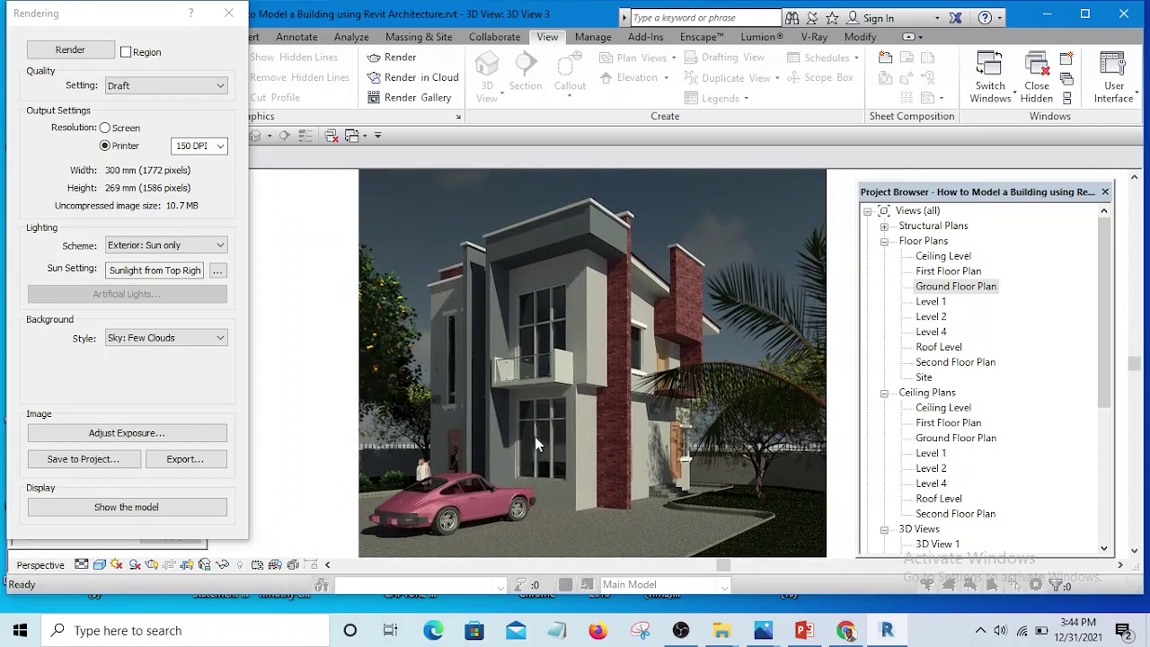
{"action": "scroll", "coordinate": [538, 423], "scroll_direction": "up", "scroll_amount": 1}
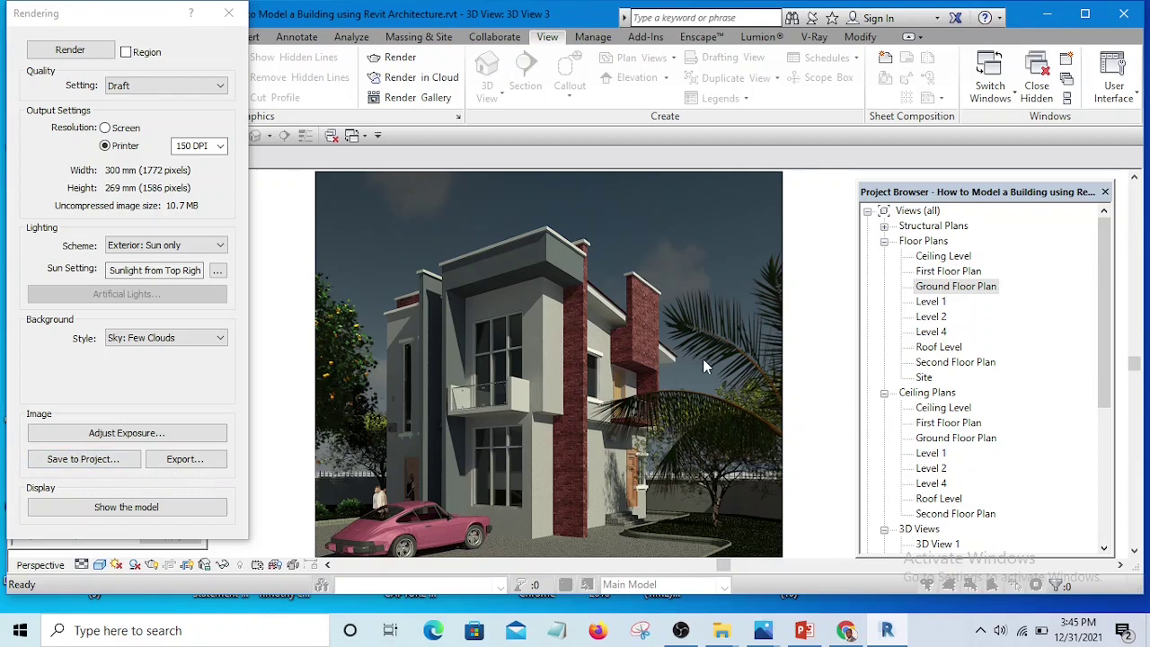
Bring up the Save Image dialog to export the rendered 3D View 3 image.
{"action": "left_click", "coordinate": [186, 460]}
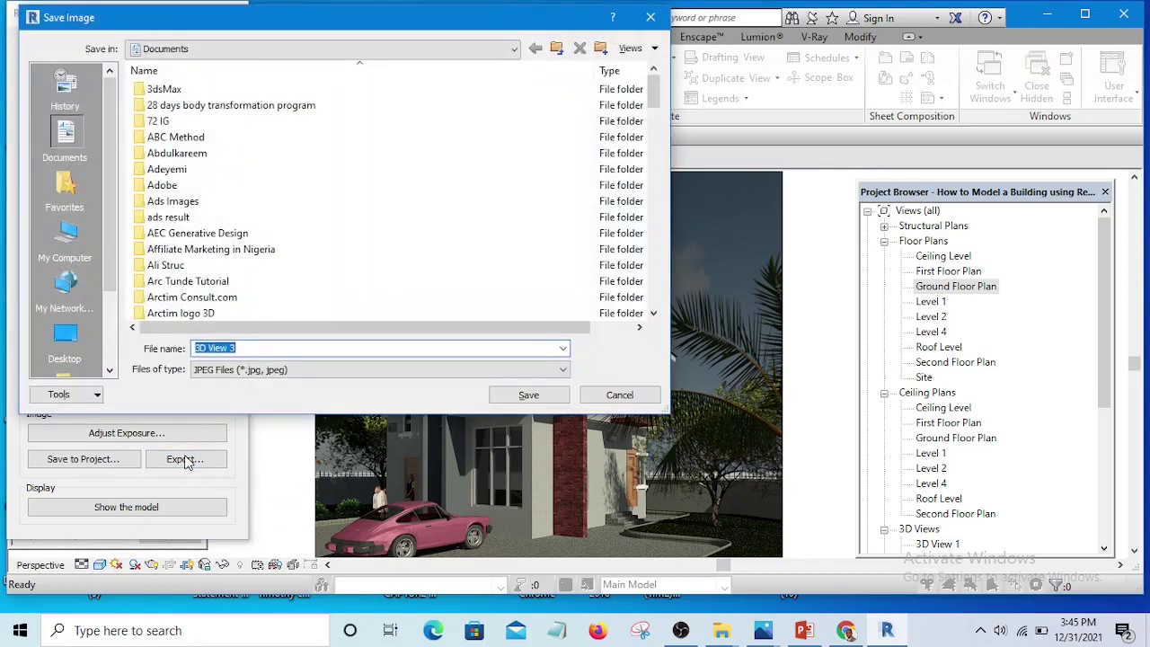
Navigate the Save Image dialog to the Revit Tutorial folder inside Documents.
{"action": "left_click", "coordinate": [65, 134]}
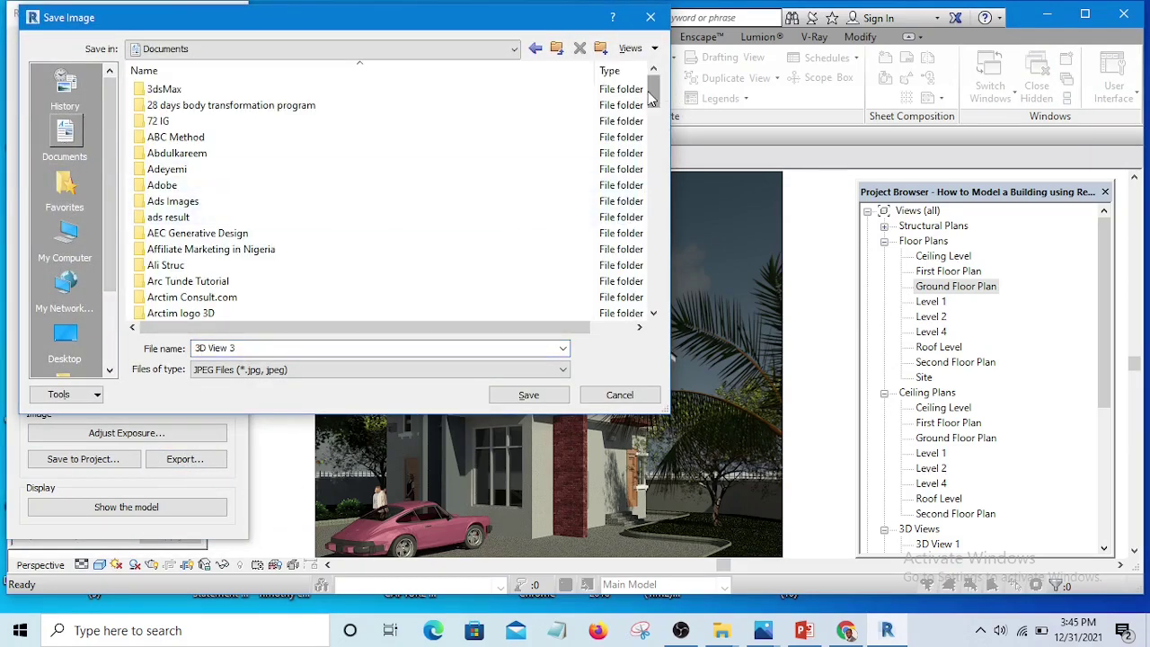
{"action": "left_click_drag", "start_coordinate": [653, 97], "coordinate": [651, 209]}
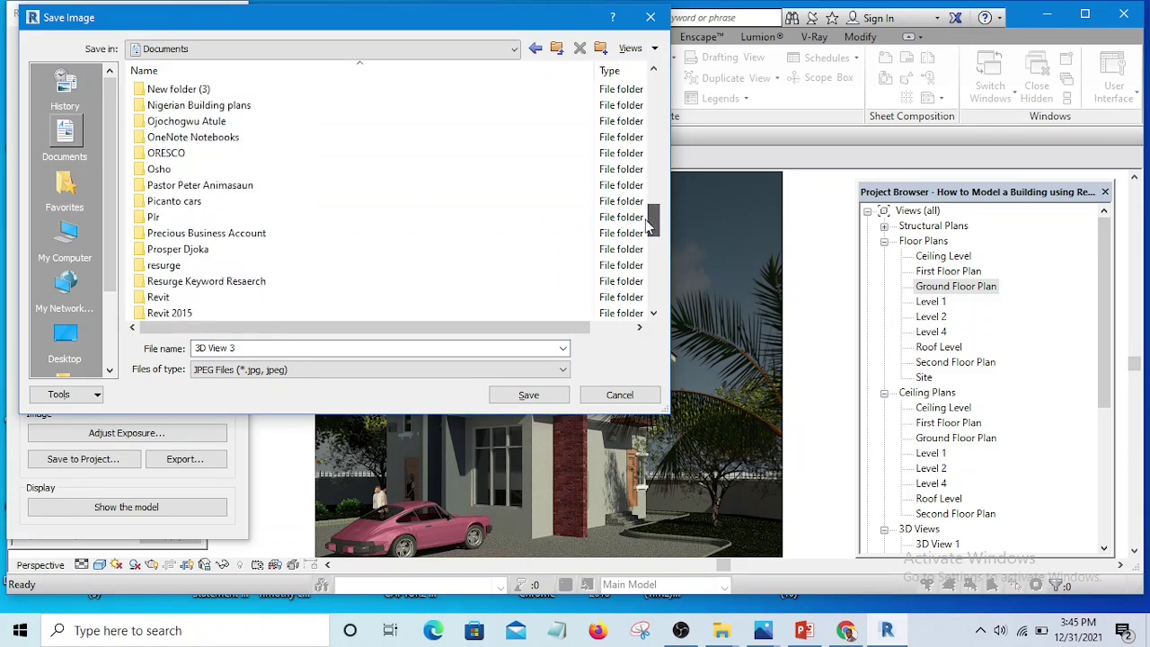
{"action": "left_click_drag", "start_coordinate": [651, 209], "coordinate": [654, 235]}
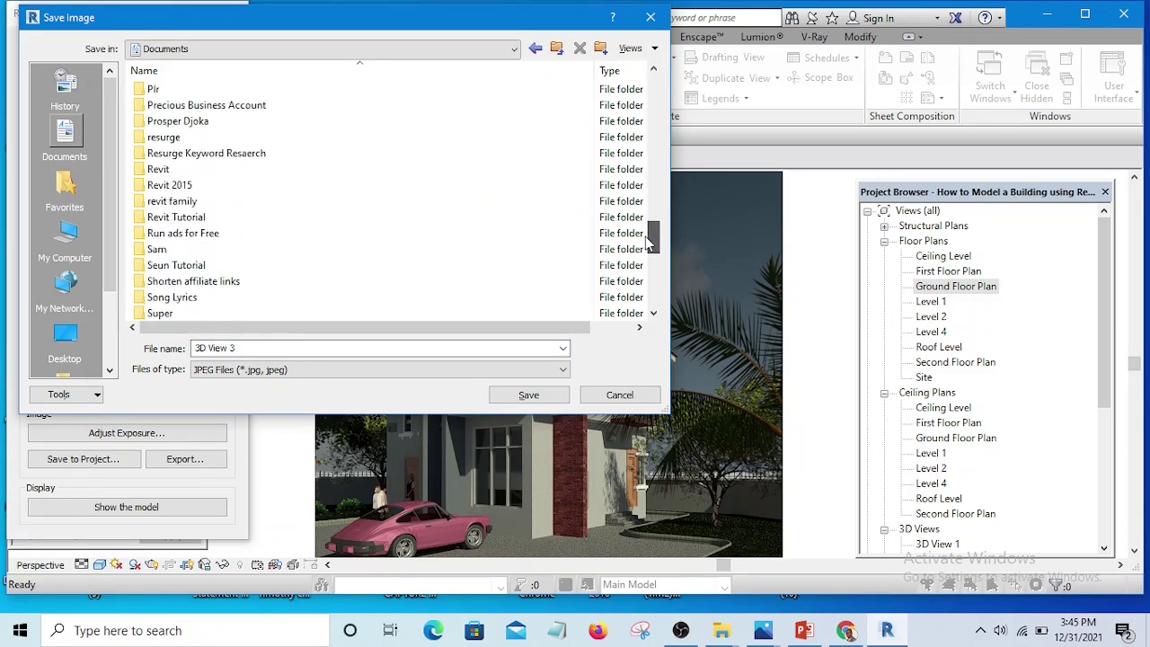
{"action": "double_click", "coordinate": [184, 217]}
Keep the file name 3D View 3 and bring up the Files of type list.
{"action": "double_click", "coordinate": [245, 348]}
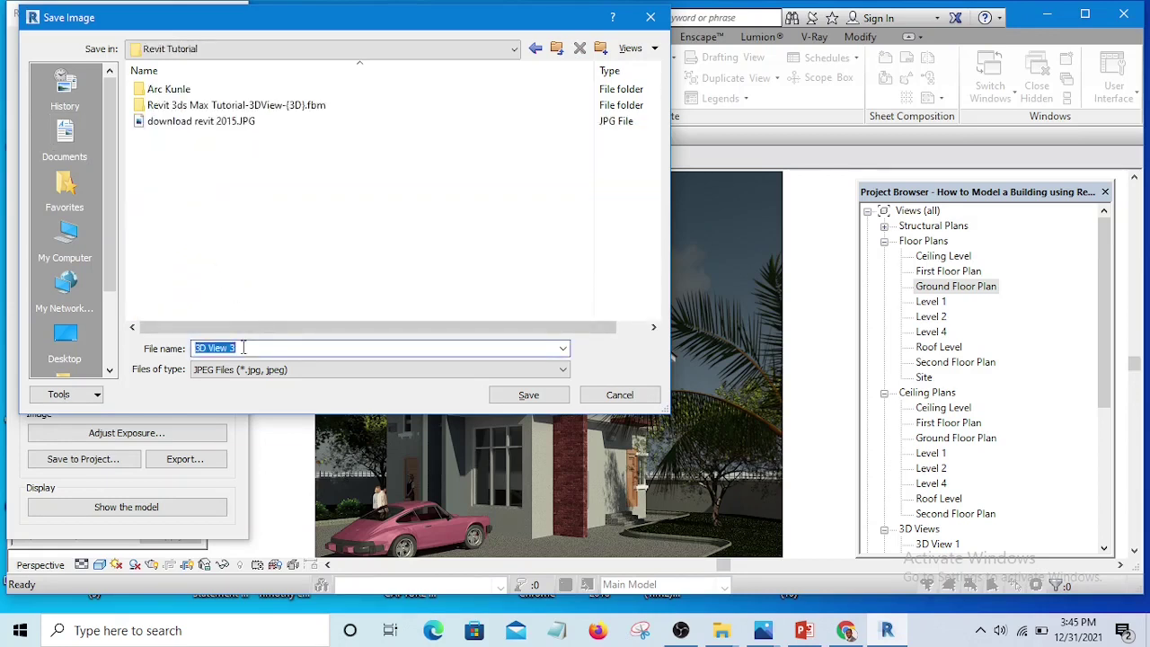
{"action": "left_click", "coordinate": [348, 244]}
{"action": "left_click", "coordinate": [236, 350]}
{"action": "left_click", "coordinate": [351, 369]}
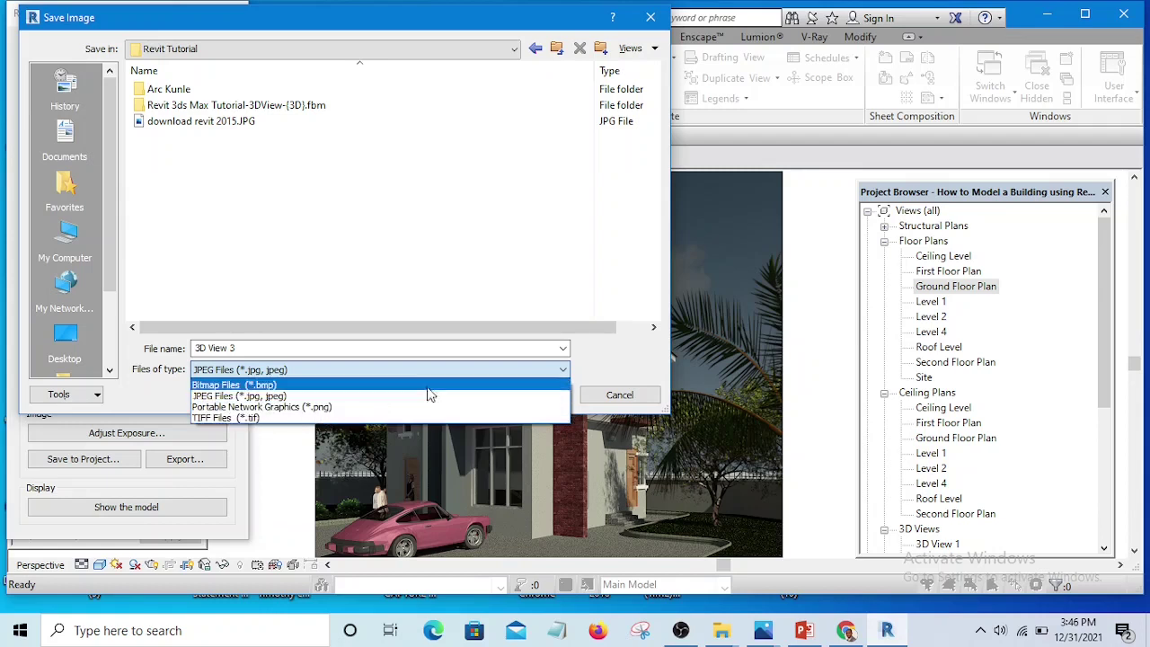
Save the render as a Portable Network Graphics (*.png) file in Revit Tutorial.
{"action": "left_click", "coordinate": [530, 43]}
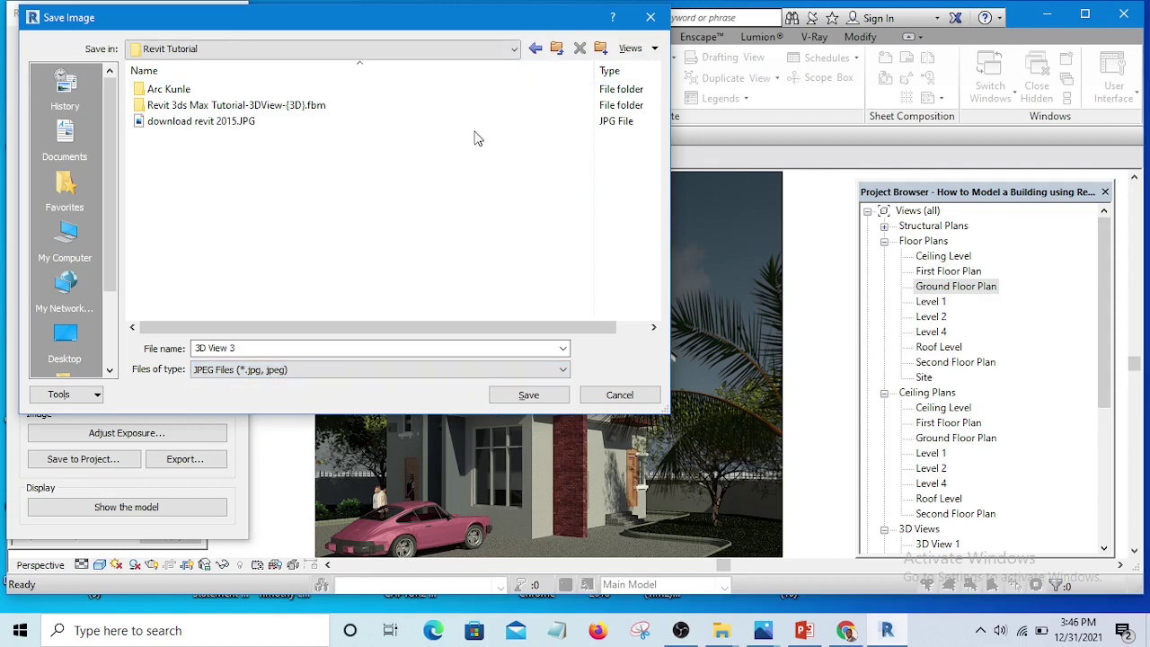
{"action": "mouse_move", "coordinate": [541, 23]}
{"action": "left_mouse_down"}
{"action": "mouse_move", "coordinate": [474, 434]}
{"action": "mouse_move", "coordinate": [519, 555]}
{"action": "mouse_move", "coordinate": [606, 413]}
{"action": "mouse_move", "coordinate": [567, 158]}
{"action": "mouse_move", "coordinate": [522, 233]}
{"action": "mouse_move", "coordinate": [668, 401]}
{"action": "mouse_move", "coordinate": [817, 452]}
{"action": "mouse_move", "coordinate": [720, 152]}
{"action": "mouse_move", "coordinate": [645, 127]}
{"action": "left_mouse_up"}
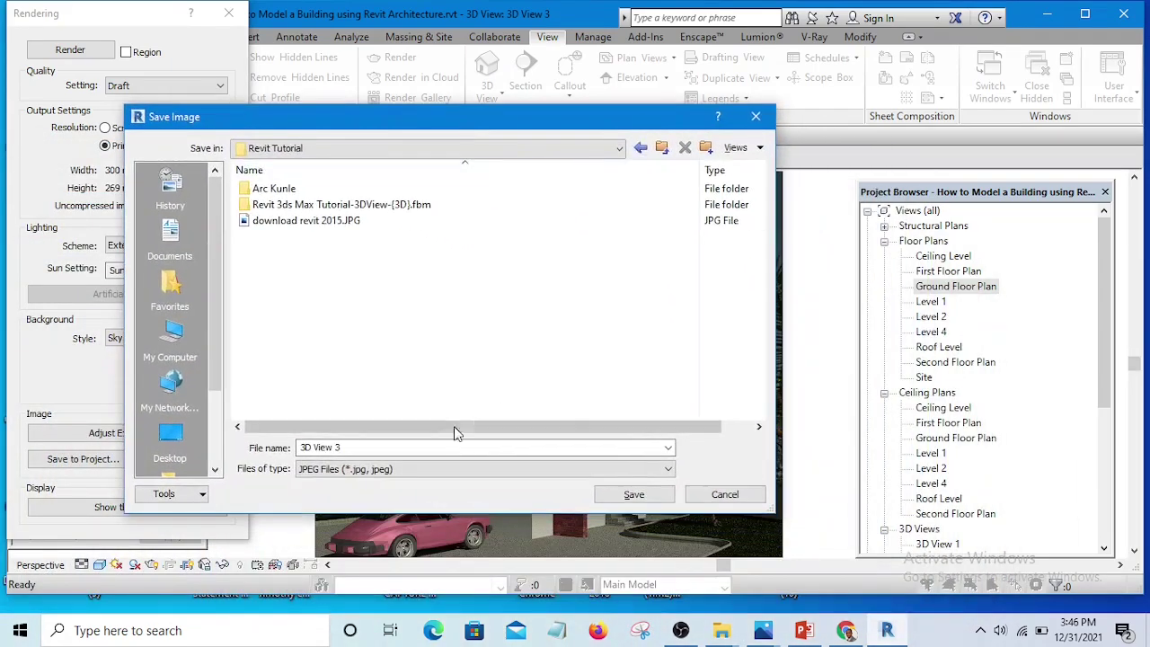
{"action": "left_click", "coordinate": [416, 471]}
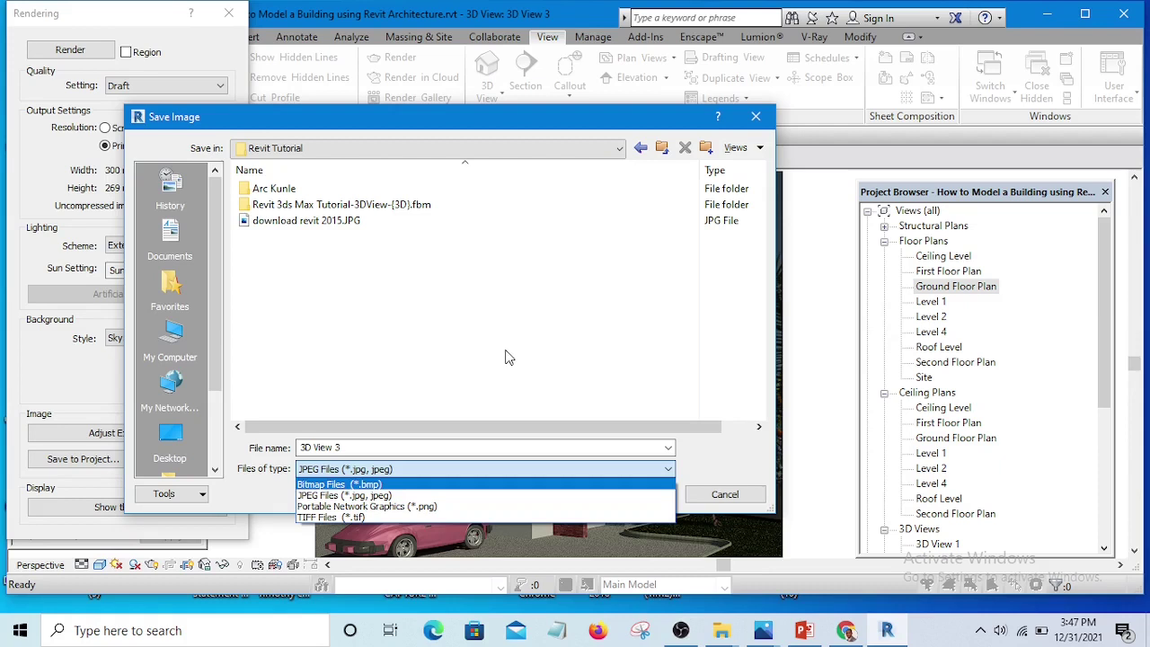
{"action": "left_click", "coordinate": [580, 357]}
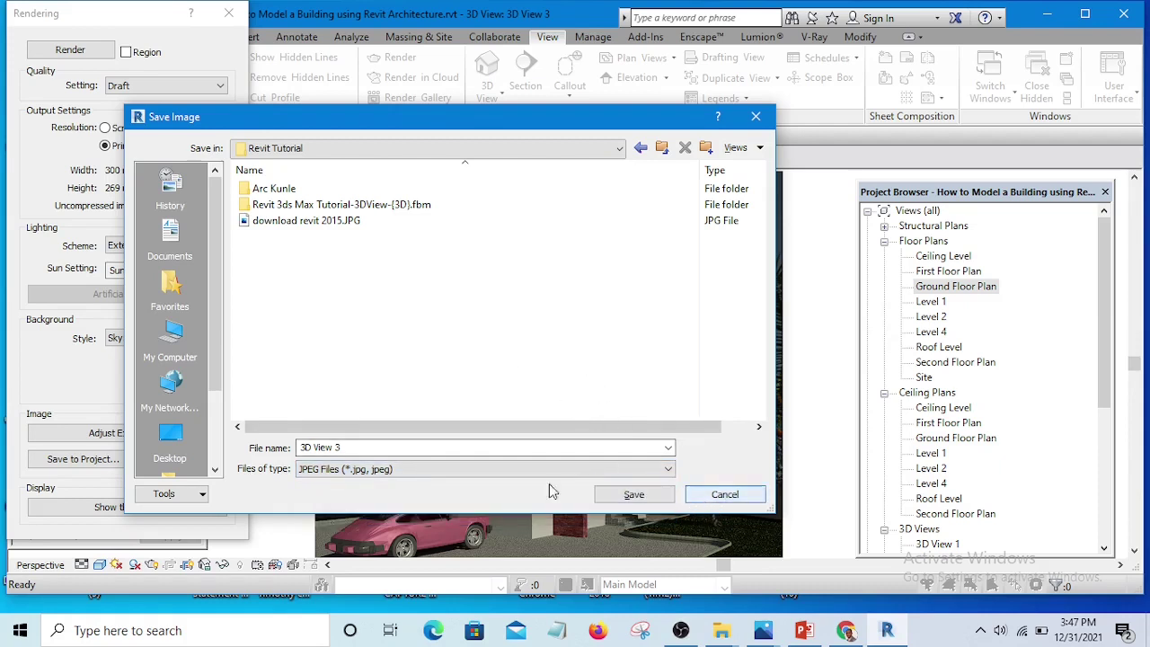
{"action": "left_click", "coordinate": [490, 469]}
{"action": "left_click", "coordinate": [484, 503]}
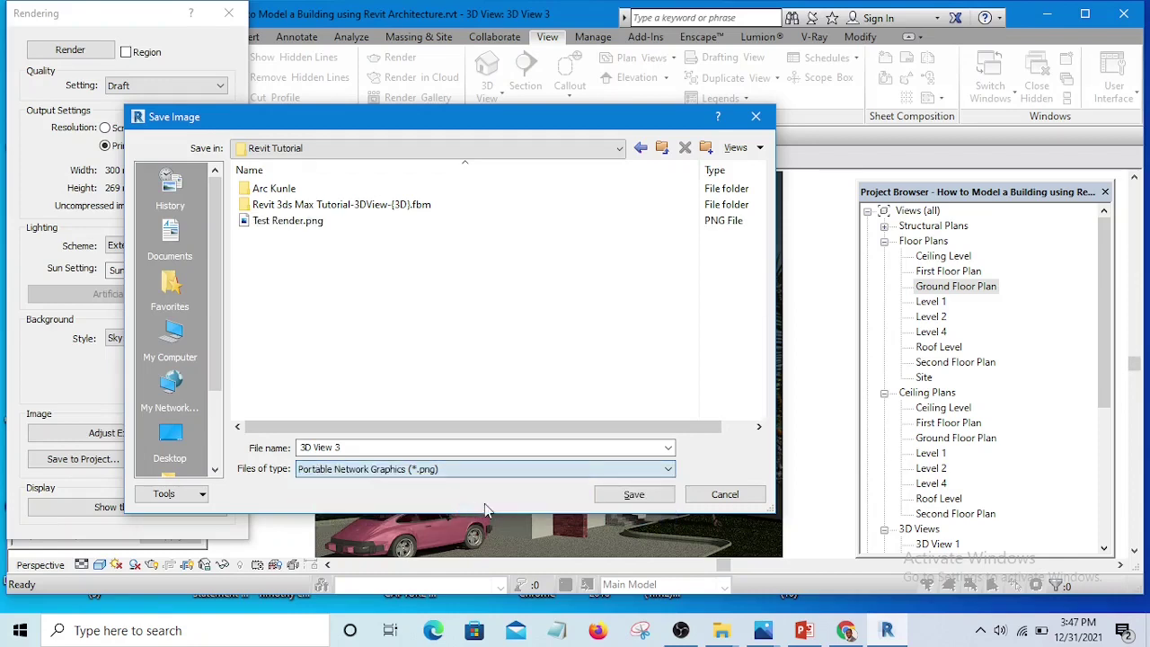
{"action": "left_click", "coordinate": [636, 494]}
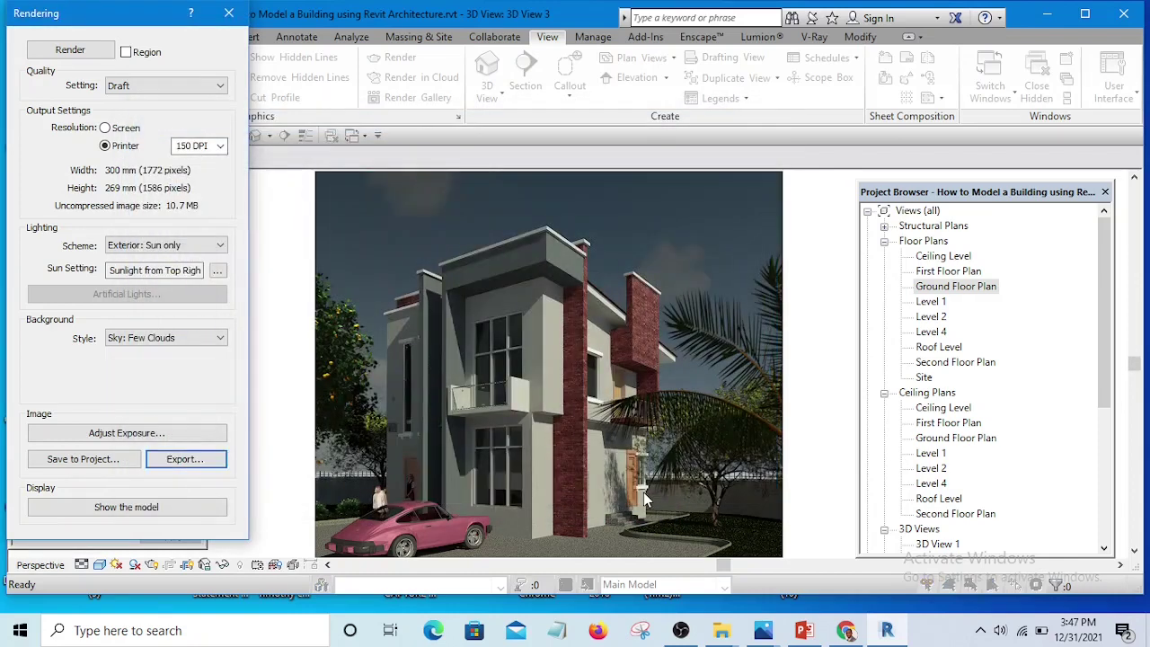
Return 3D View 3 to the shaded model, close the Rendering dialog, and reframe the house.
{"action": "left_click", "coordinate": [117, 508]}
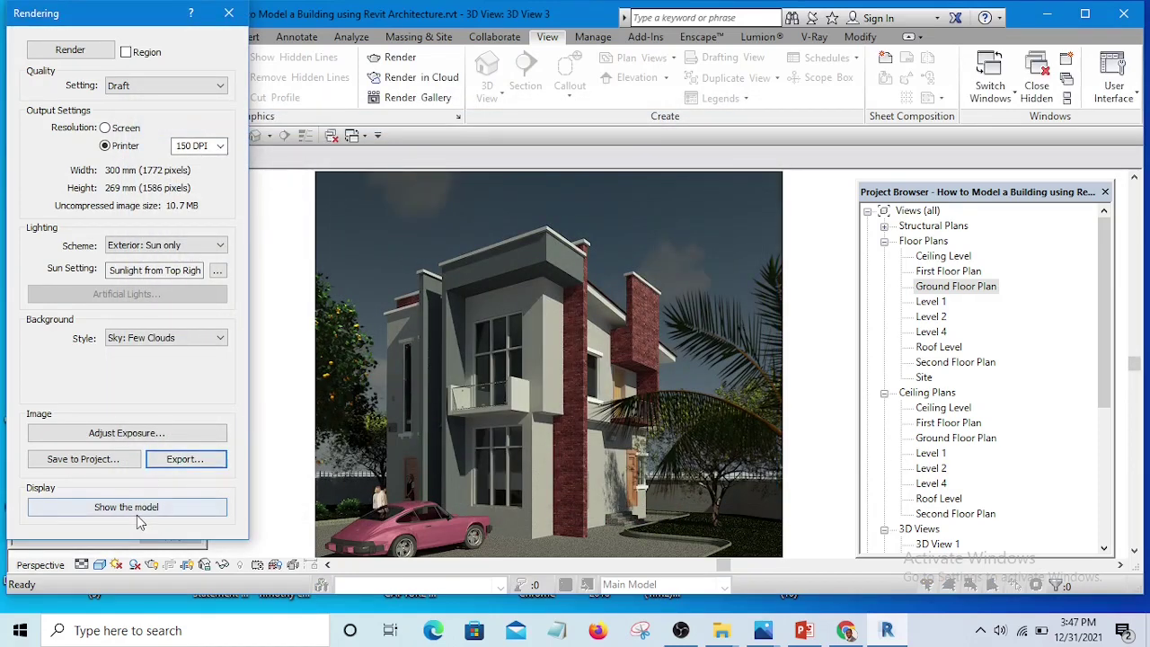
{"action": "left_click", "coordinate": [229, 14]}
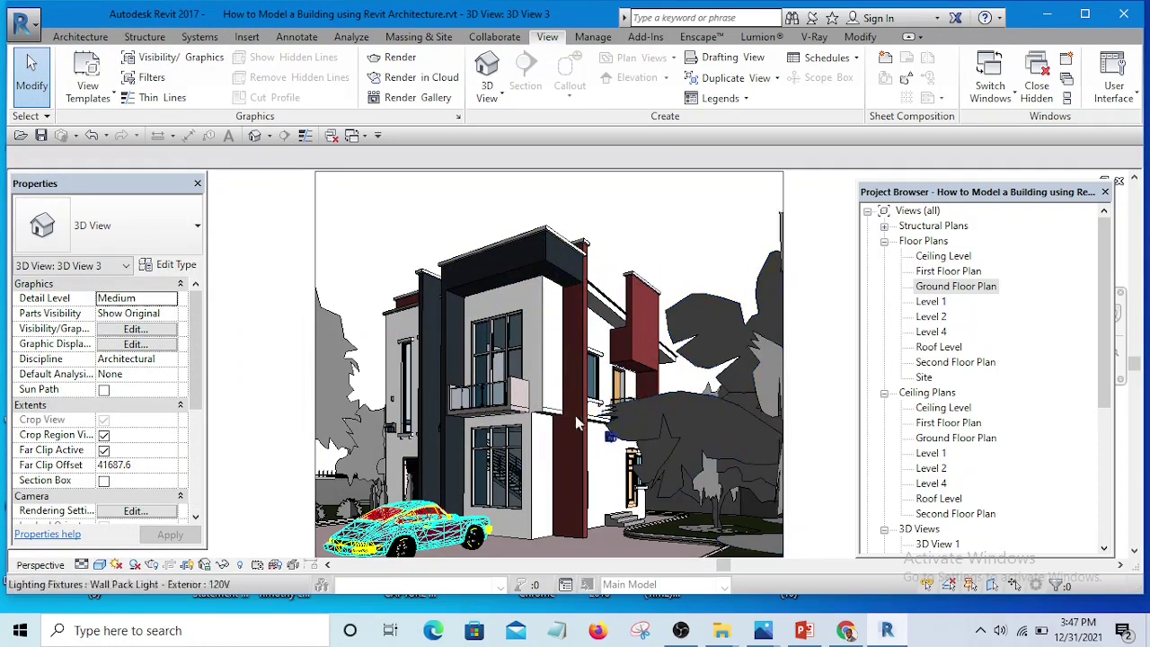
{"action": "middle_click_drag", "start_coordinate": [535, 451], "coordinate": [541, 425], "text": "shift"}
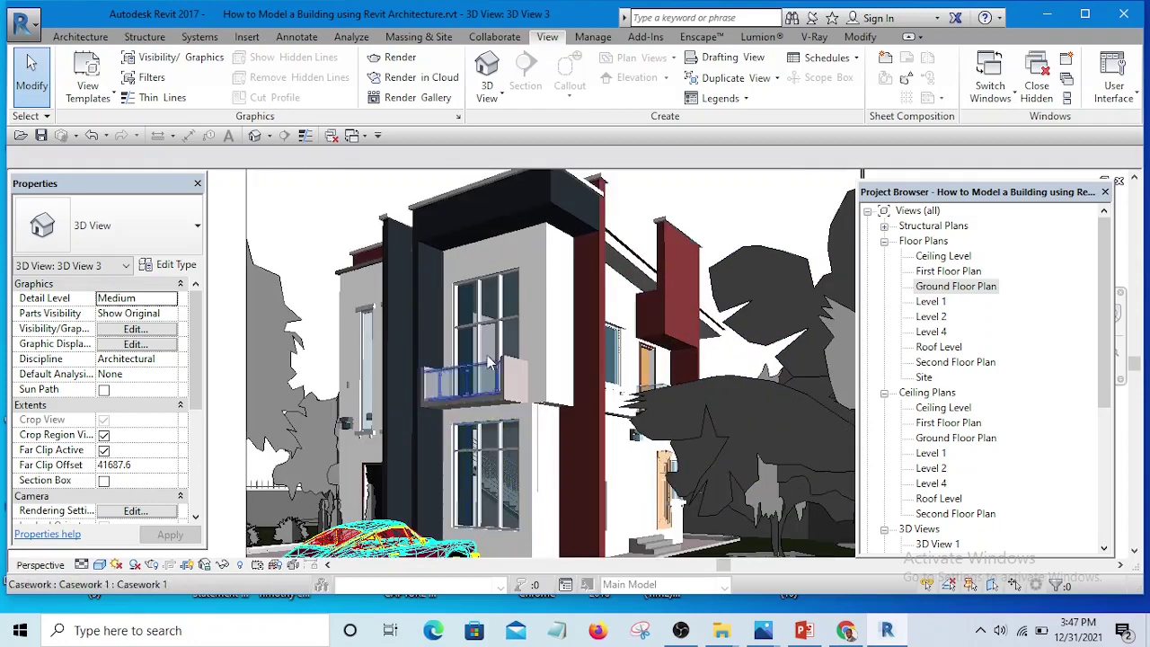
{"action": "scroll", "coordinate": [541, 425], "scroll_direction": "up", "scroll_amount": 2}
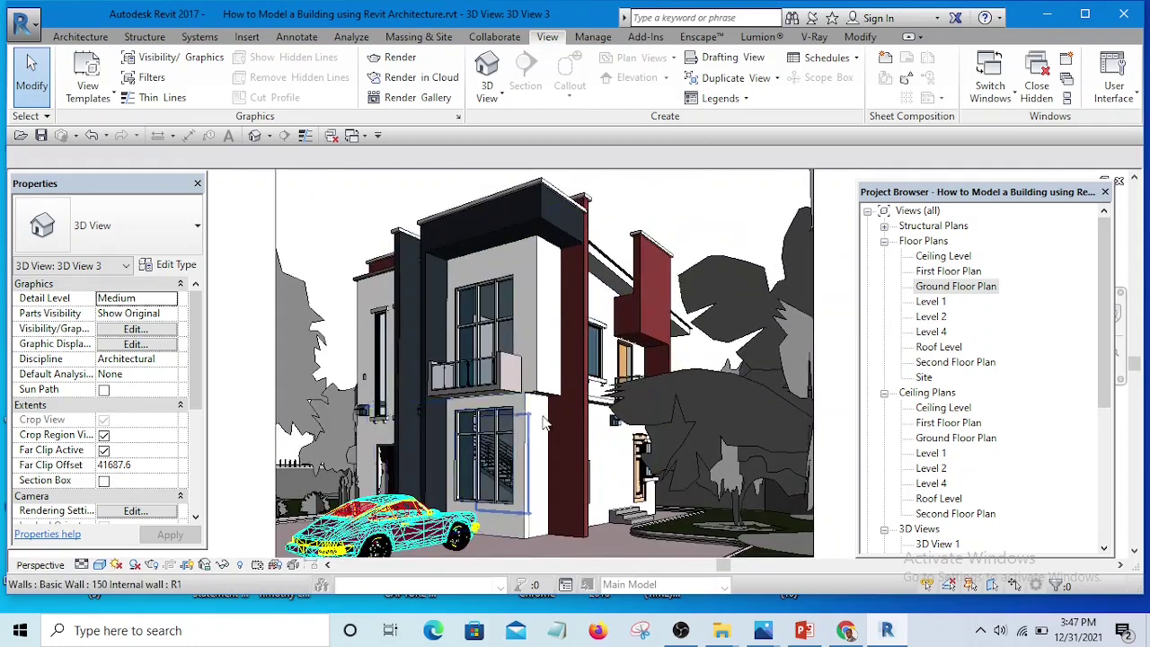